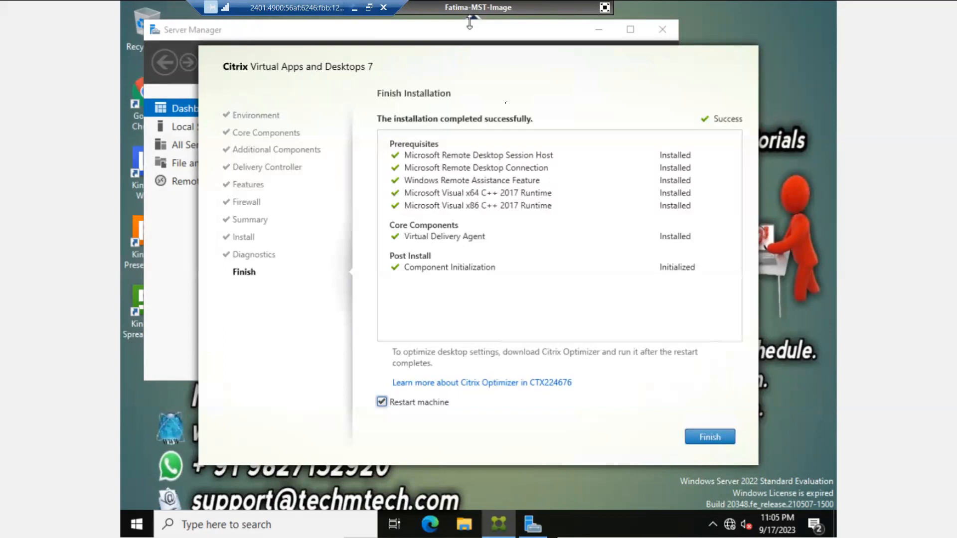
- Finish the Virtual Delivery Agent installation with Restart machine left checked
{"action": "left_click", "coordinate": [709, 441]}
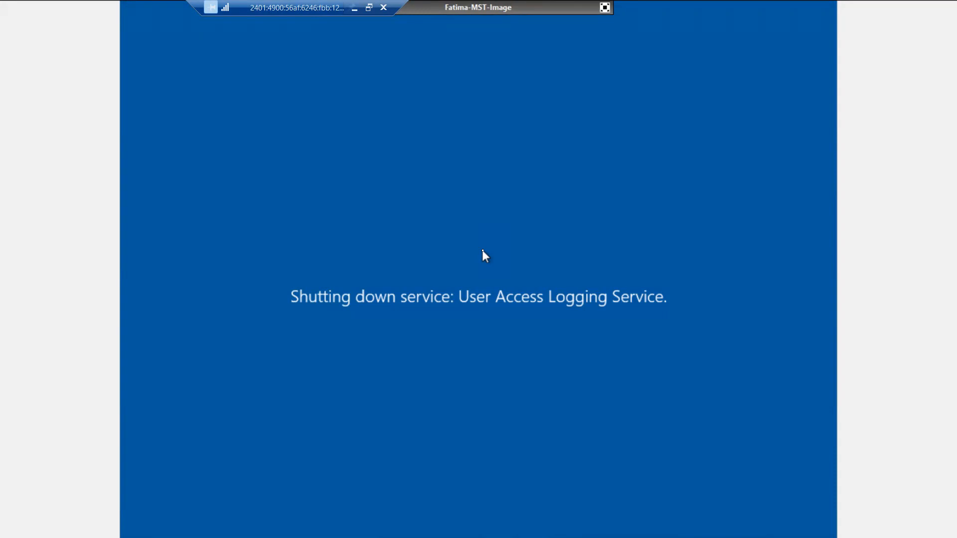
- Leave full screen and sign in to the Fathima-DC console with the account password
{"action": "left_click", "coordinate": [604, 7]}
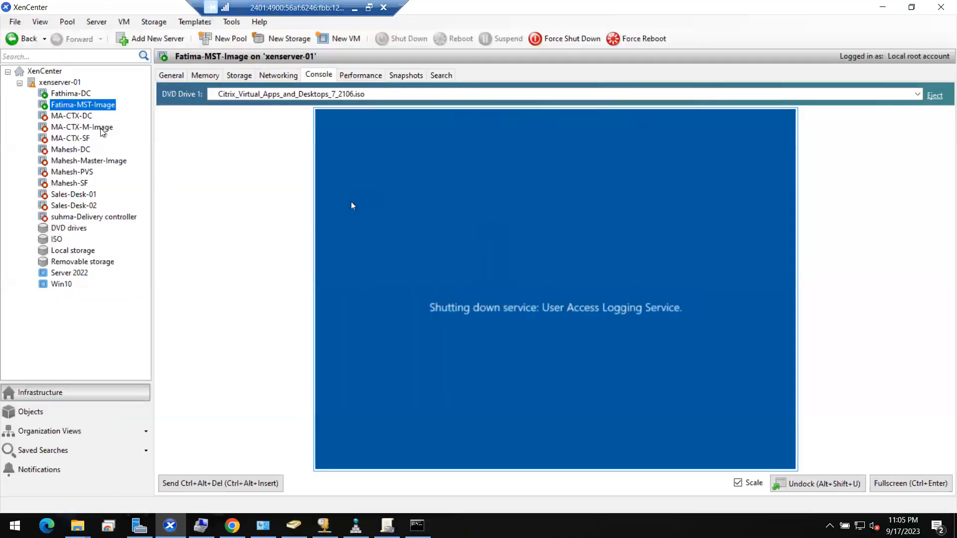
{"action": "left_click", "coordinate": [78, 94]}
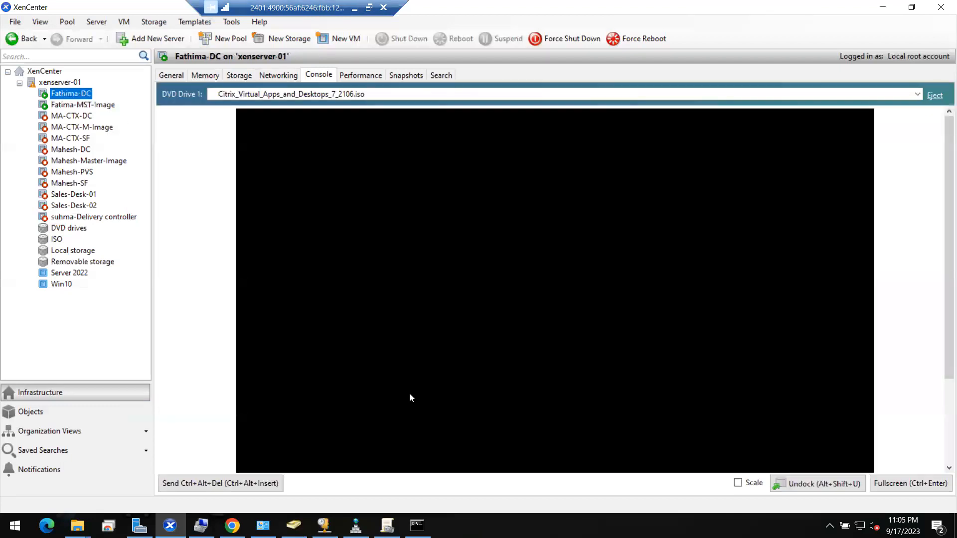
{"action": "left_click", "coordinate": [229, 482]}
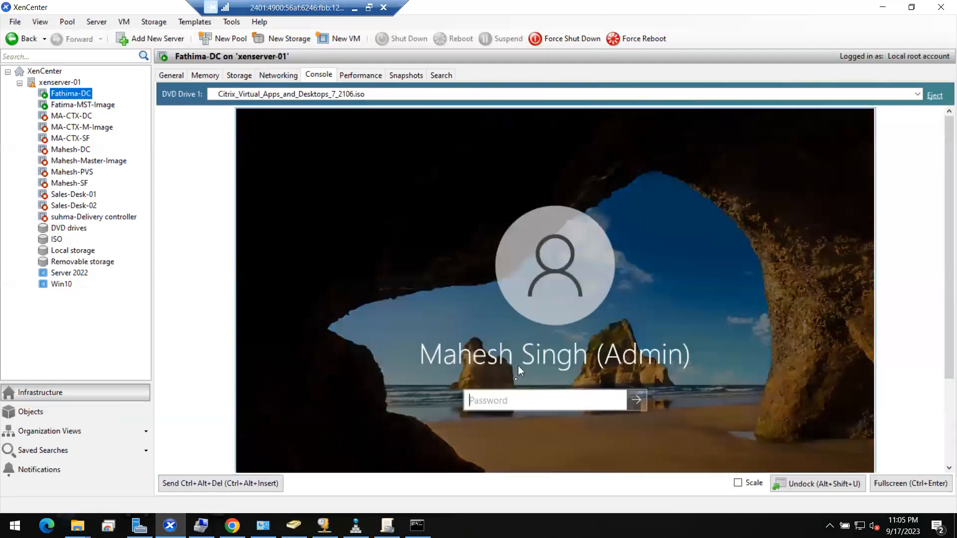
{"action": "type", "text": "••••••"}
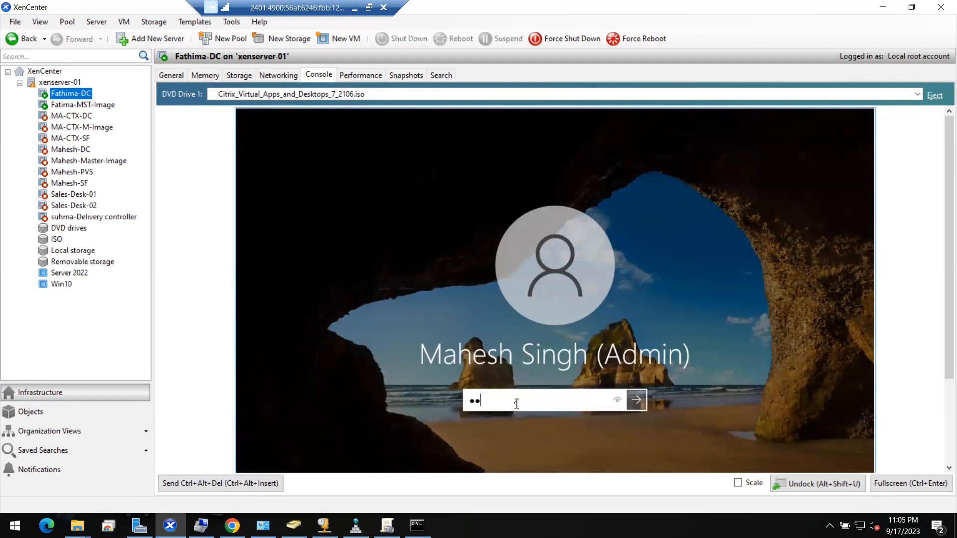
{"action": "type", "text": "•••"}
{"action": "key", "text": "Return"}
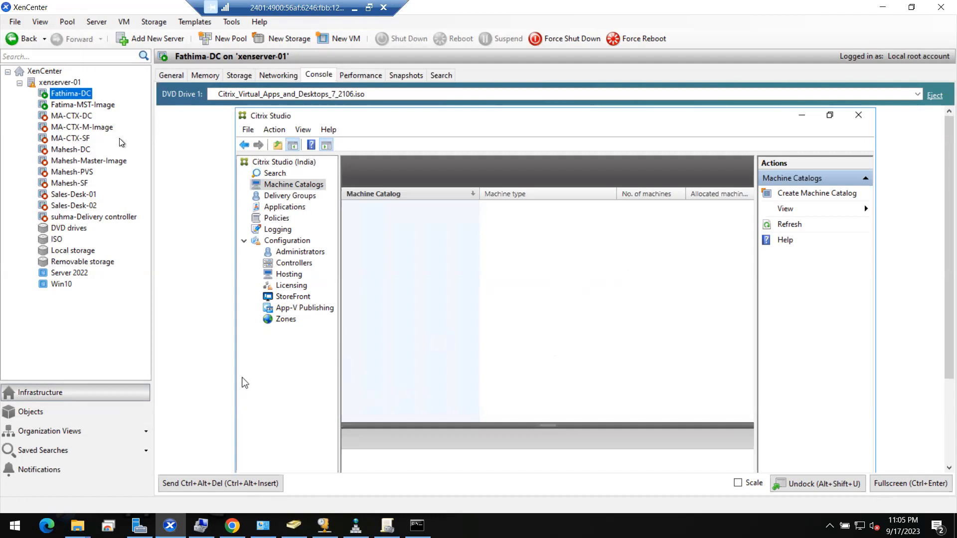
- Check the Fatima-MST-Image and Fathima-DC consoles, ending on the restarting Fatima-MST-Image
{"action": "left_click", "coordinate": [102, 106]}
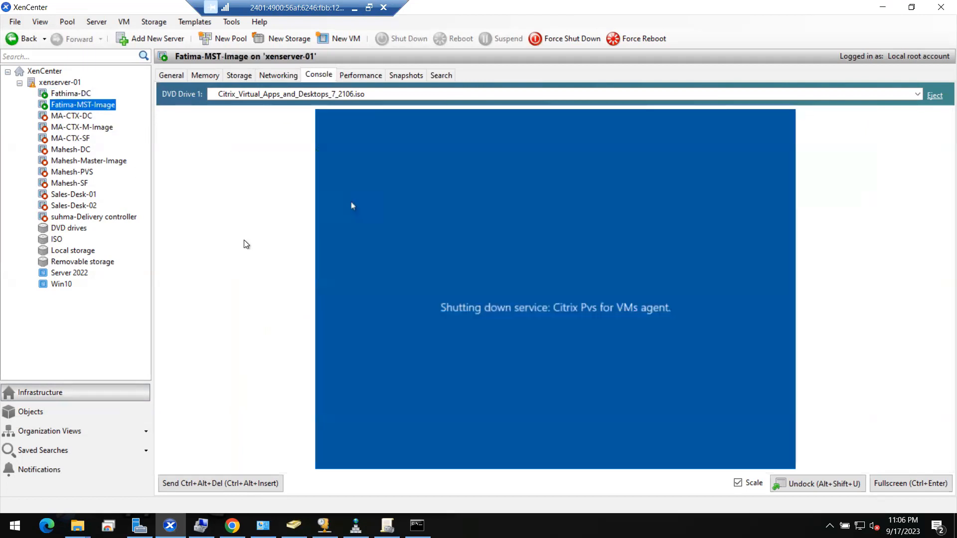
{"action": "left_click", "coordinate": [82, 95]}
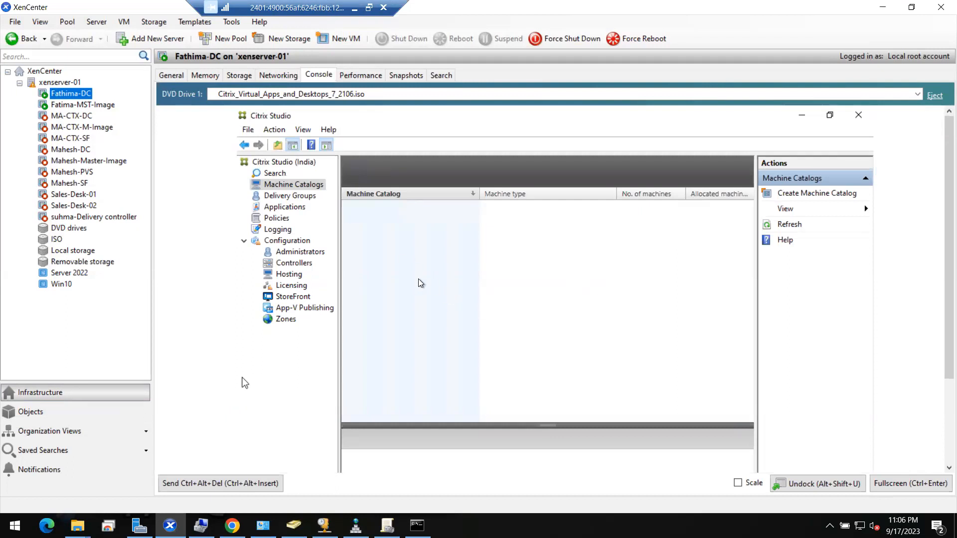
{"action": "left_click", "coordinate": [69, 107]}
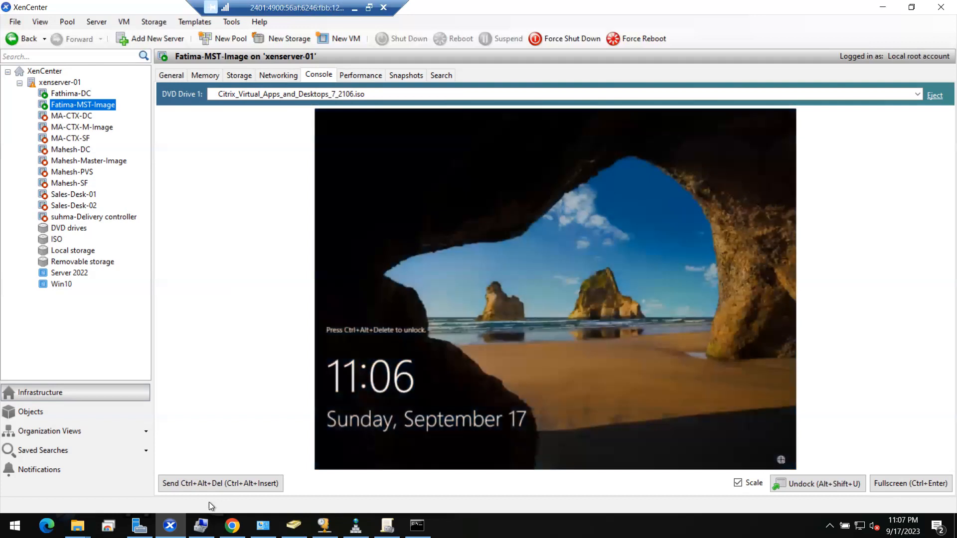
- Sign in to Fatima-MST-Image with the domain user name and password, acknowledging the notice
{"action": "left_click", "coordinate": [211, 486]}
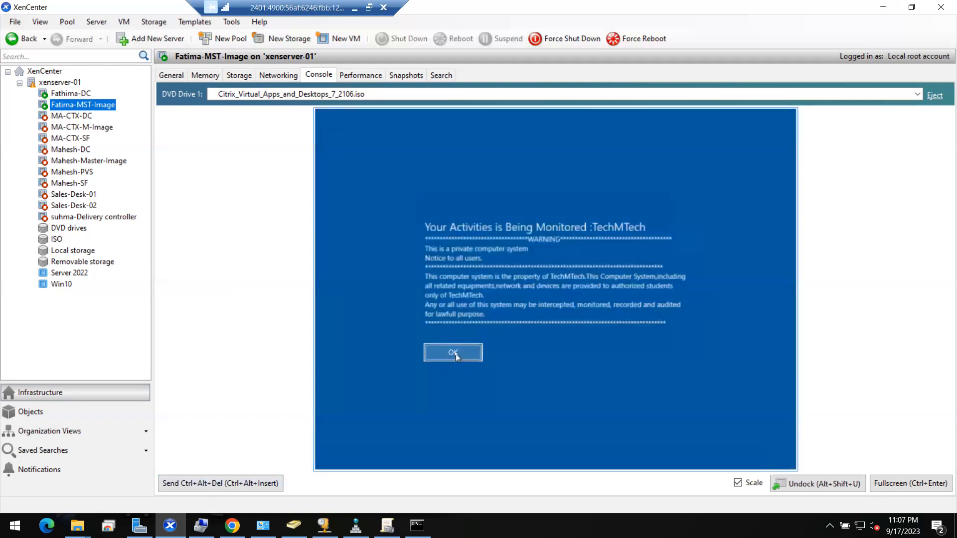
{"action": "left_click", "coordinate": [451, 353]}
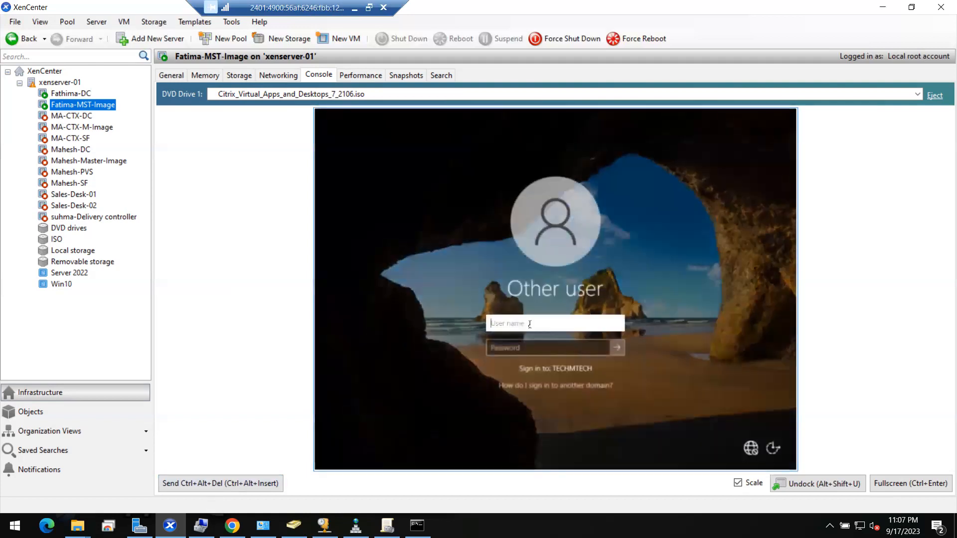
{"action": "type", "text": "ms185426"}
{"action": "key", "text": "Tab"}
{"action": "type", "text": "******"}
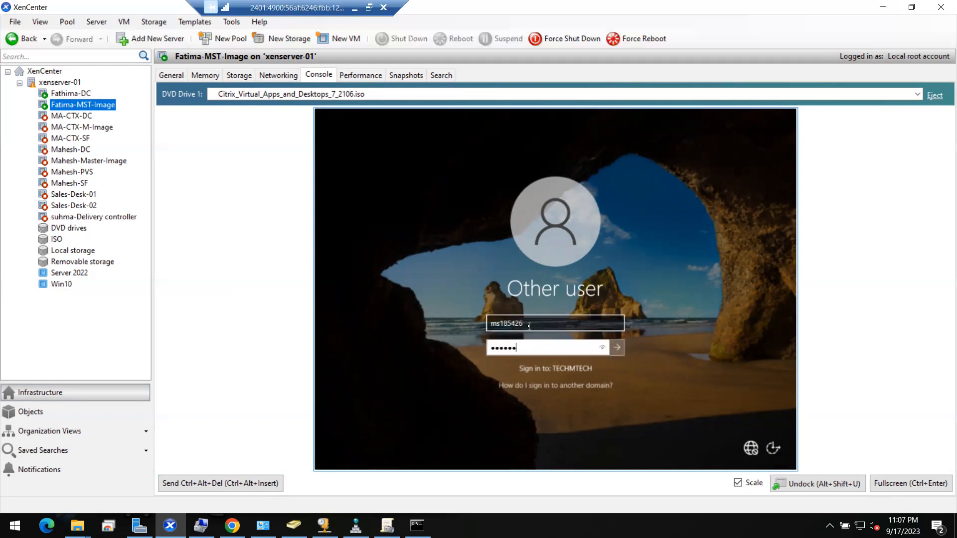
{"action": "type", "text": "***"}
{"action": "key", "text": "Return"}
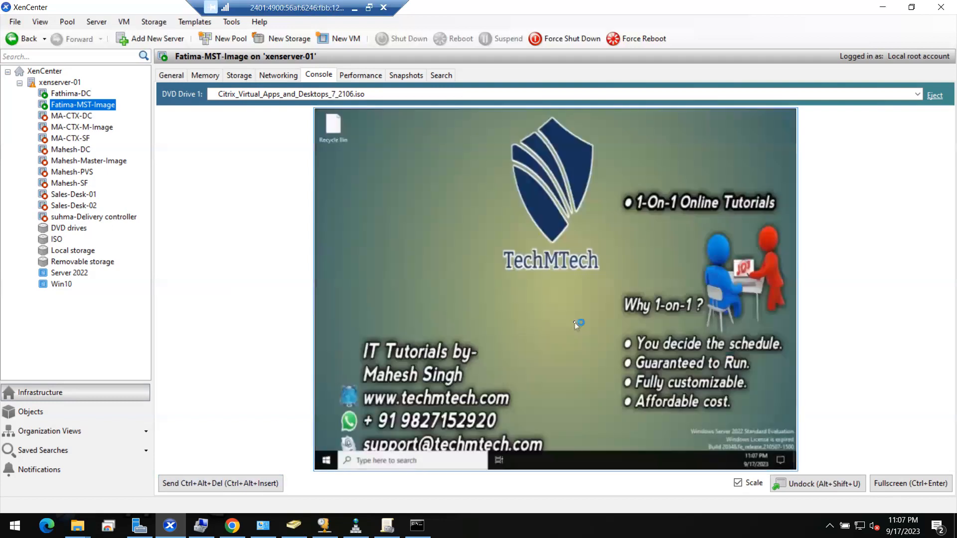
- Shut down Fatima-MST-Image from the Start menu's power options
{"action": "left_click", "coordinate": [327, 461]}
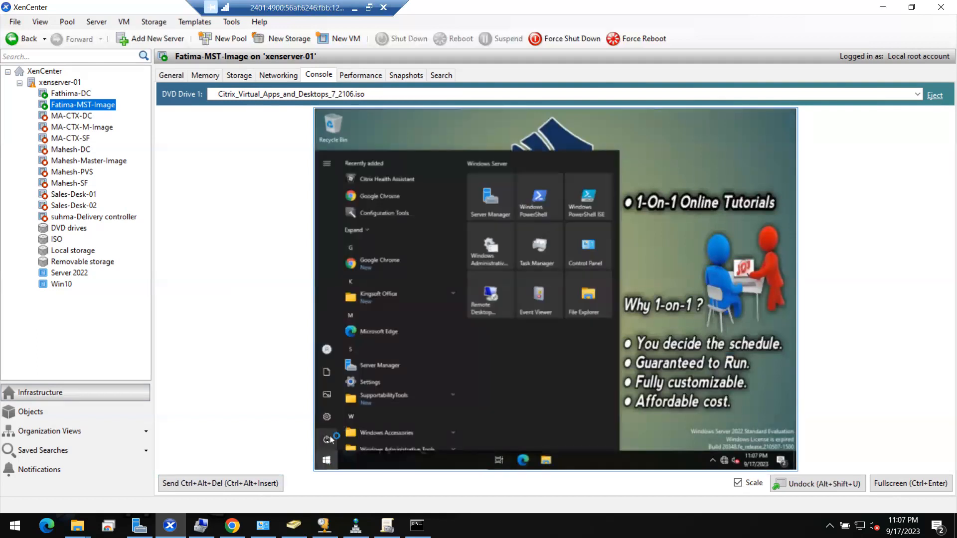
{"action": "left_click", "coordinate": [327, 439]}
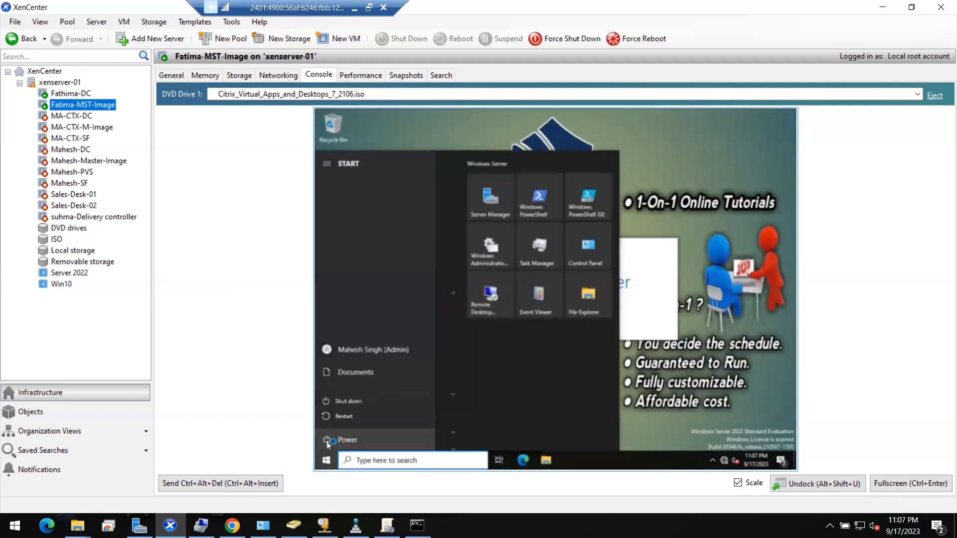
{"action": "left_click", "coordinate": [377, 400]}
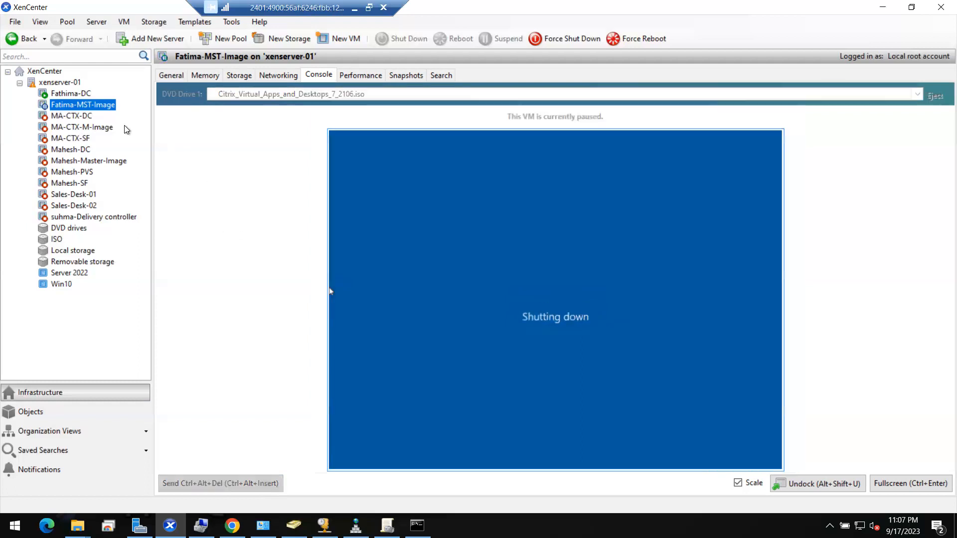
- Show Fathima-DC full screen and start Create Machine Catalog past the Introduction page
{"action": "left_click", "coordinate": [78, 93]}
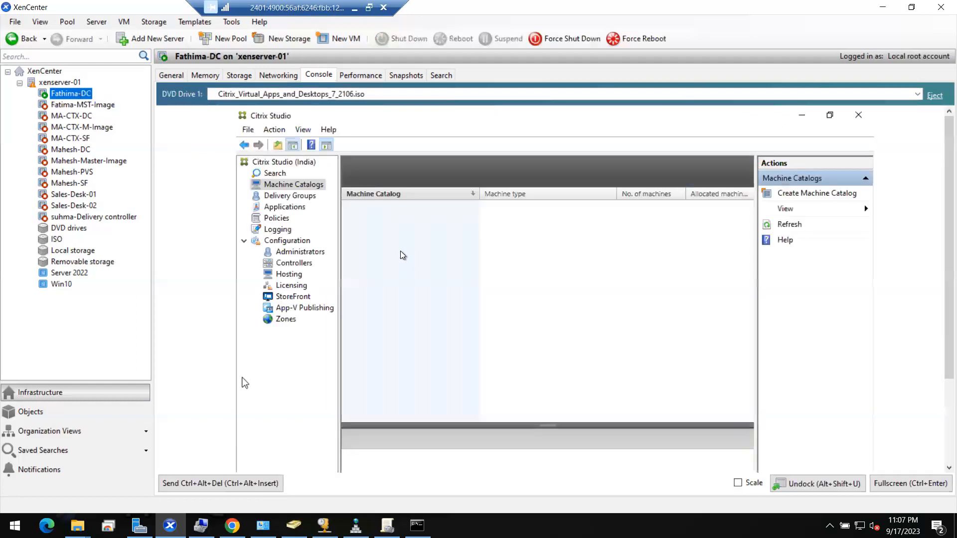
{"action": "left_click", "coordinate": [896, 489]}
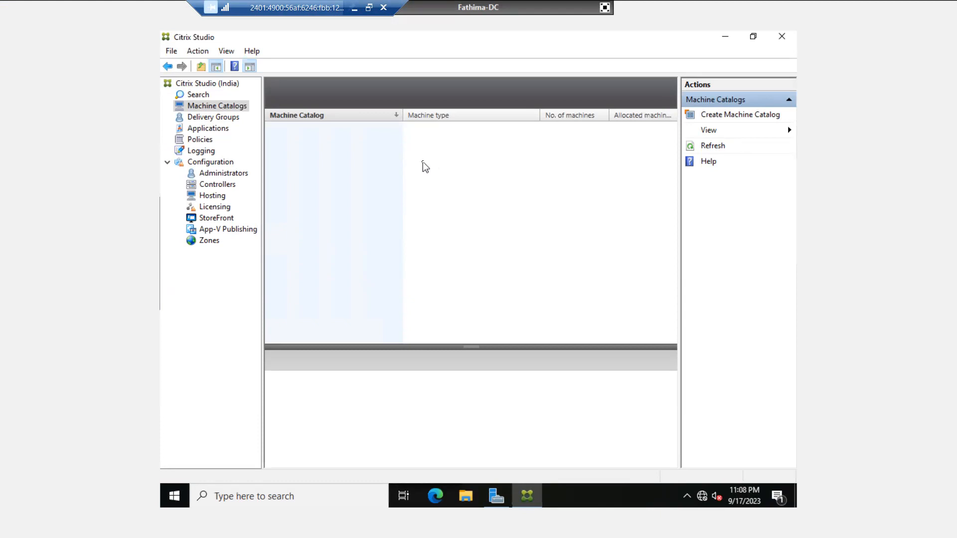
{"action": "left_click", "coordinate": [197, 118]}
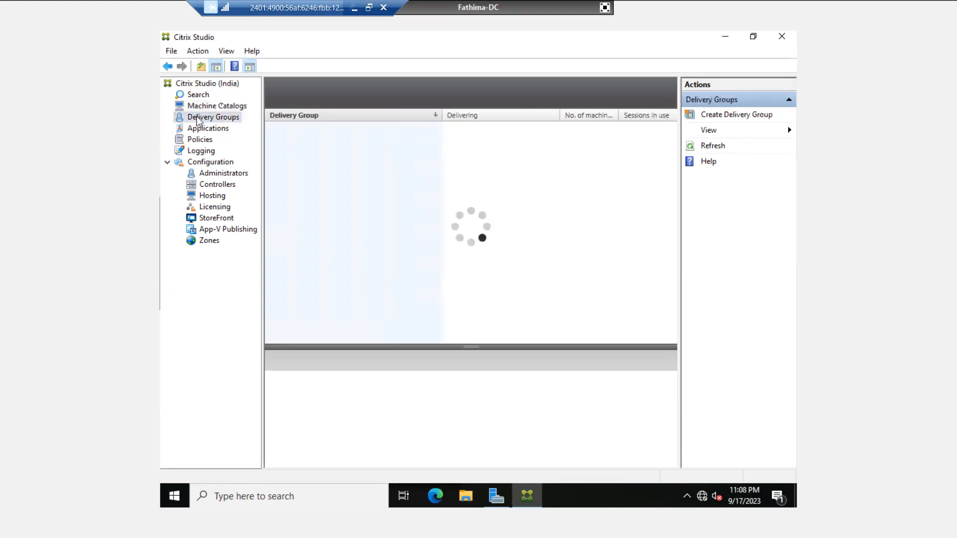
{"action": "left_click", "coordinate": [224, 107]}
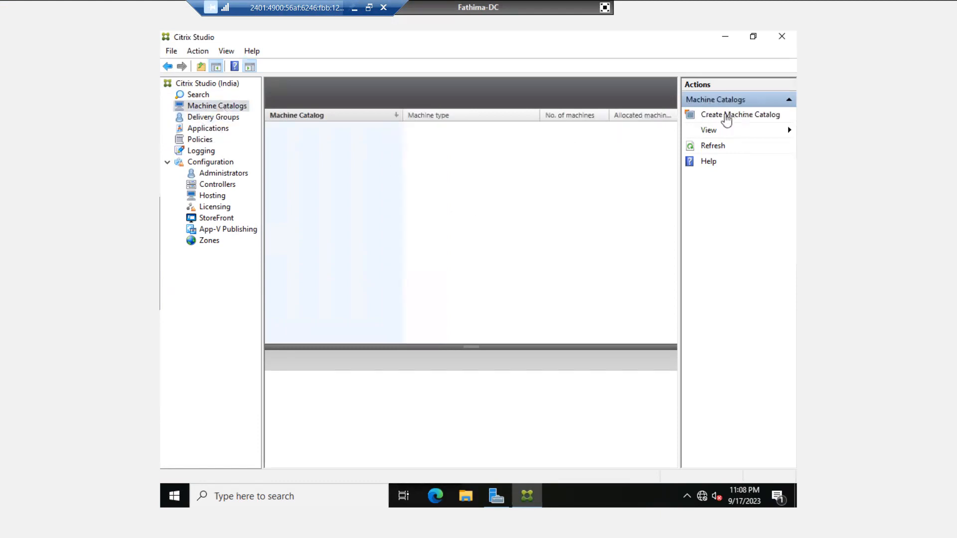
{"action": "left_click", "coordinate": [743, 115]}
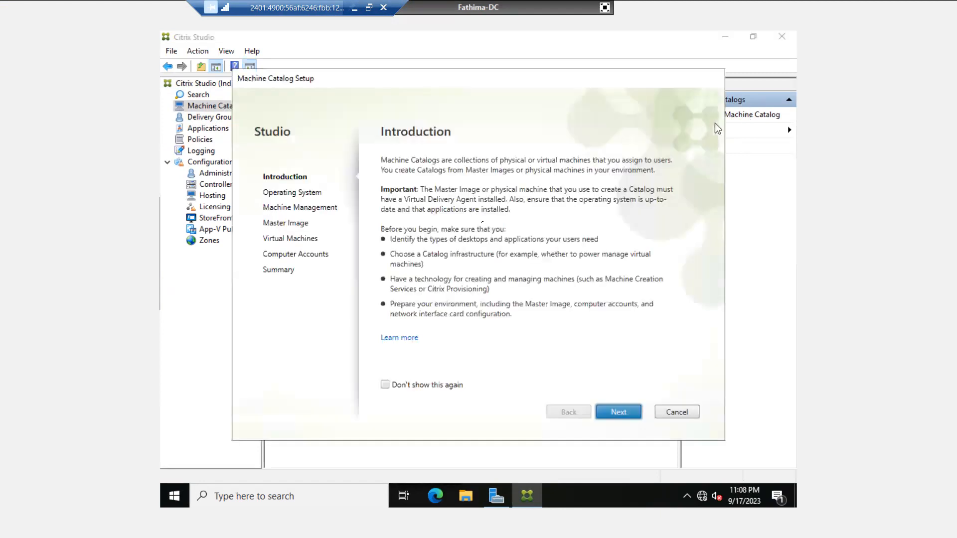
{"action": "left_click", "coordinate": [620, 413]}
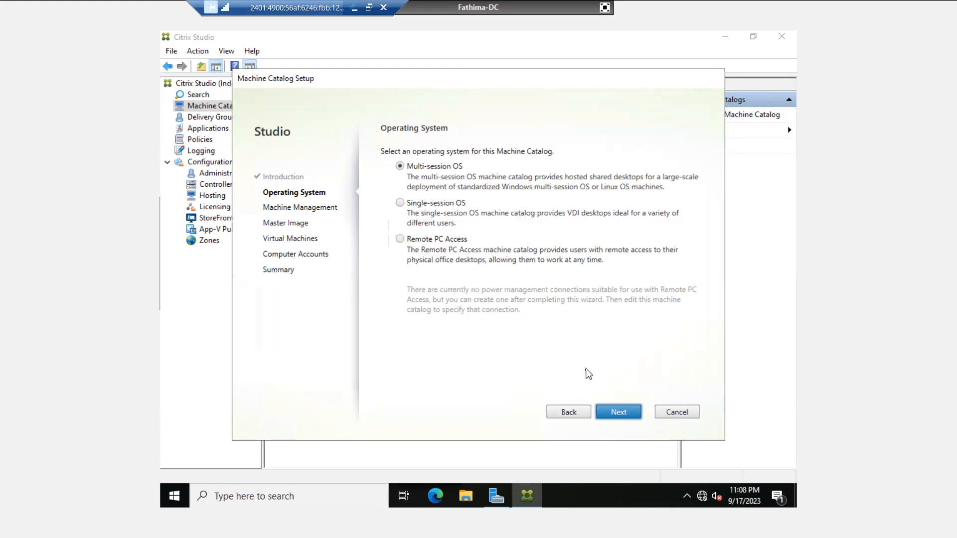
- Keep Multi-session OS and choose power-managed machines deployed with Citrix MCS
{"action": "left_click", "coordinate": [615, 412]}
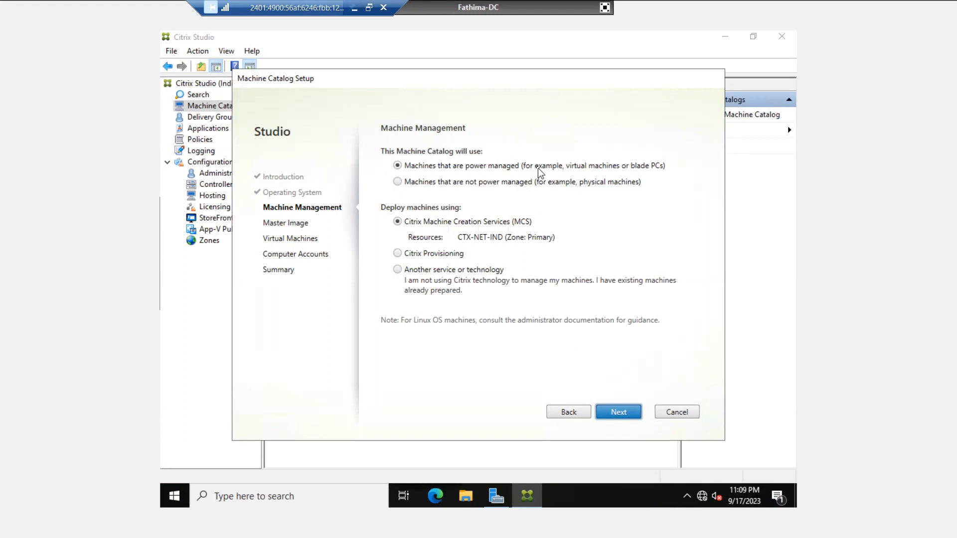
{"action": "left_click", "coordinate": [463, 186]}
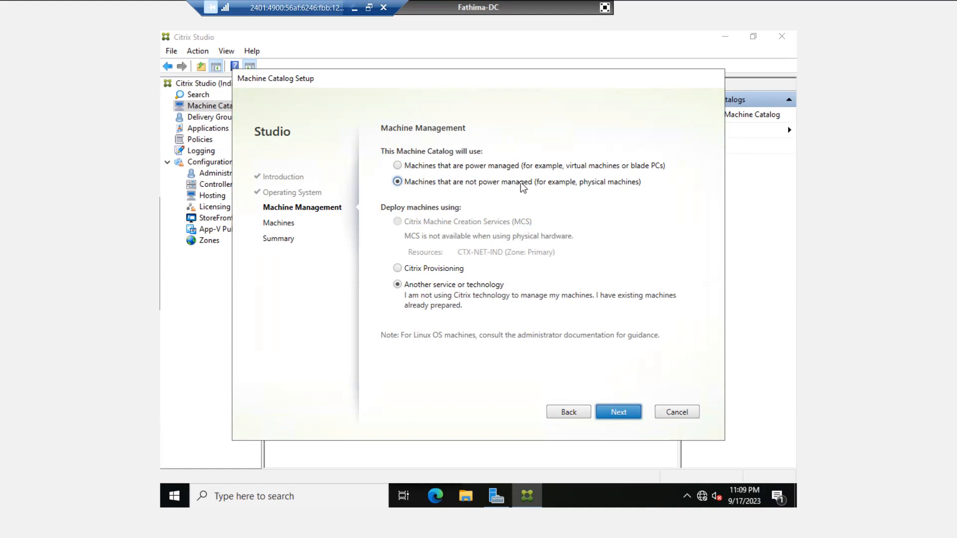
{"action": "left_click", "coordinate": [465, 168]}
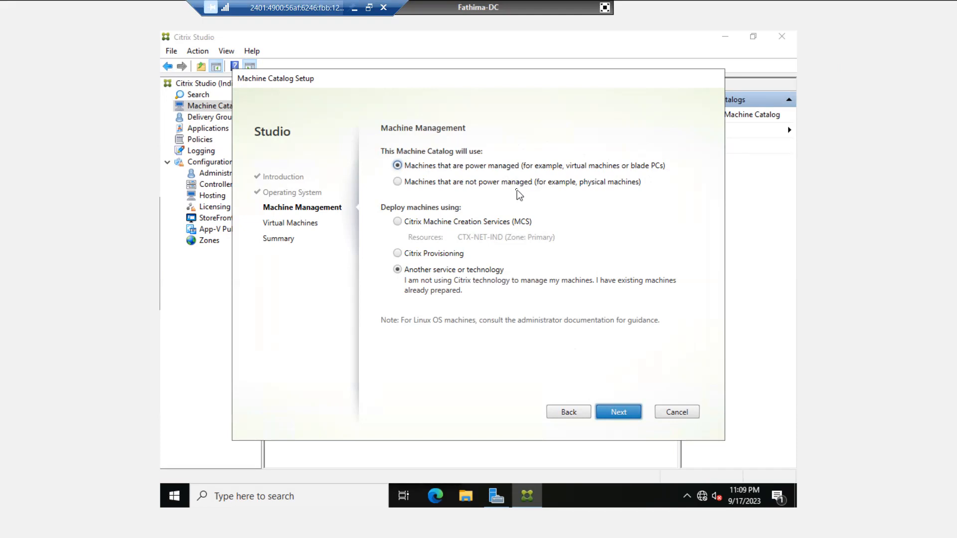
{"action": "left_click", "coordinate": [436, 222]}
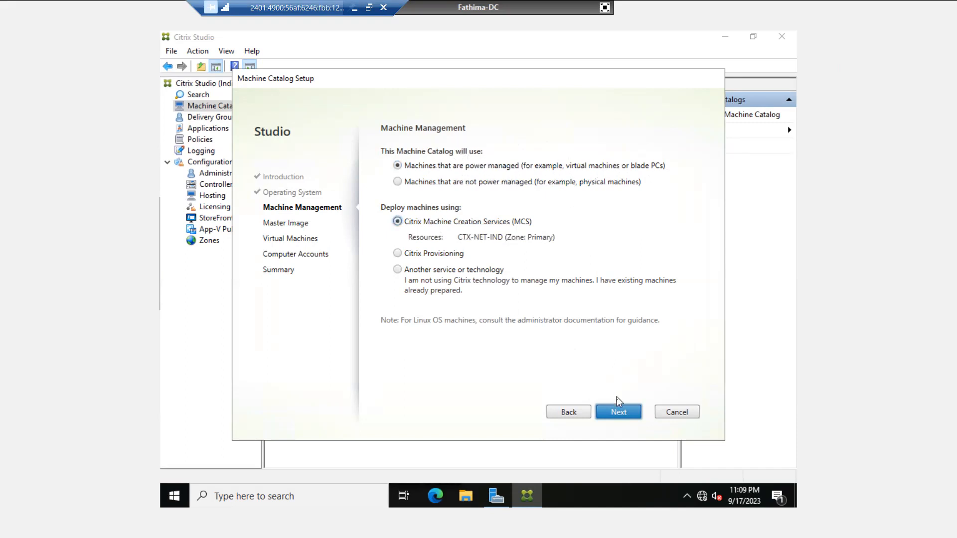
{"action": "left_click", "coordinate": [619, 412]}
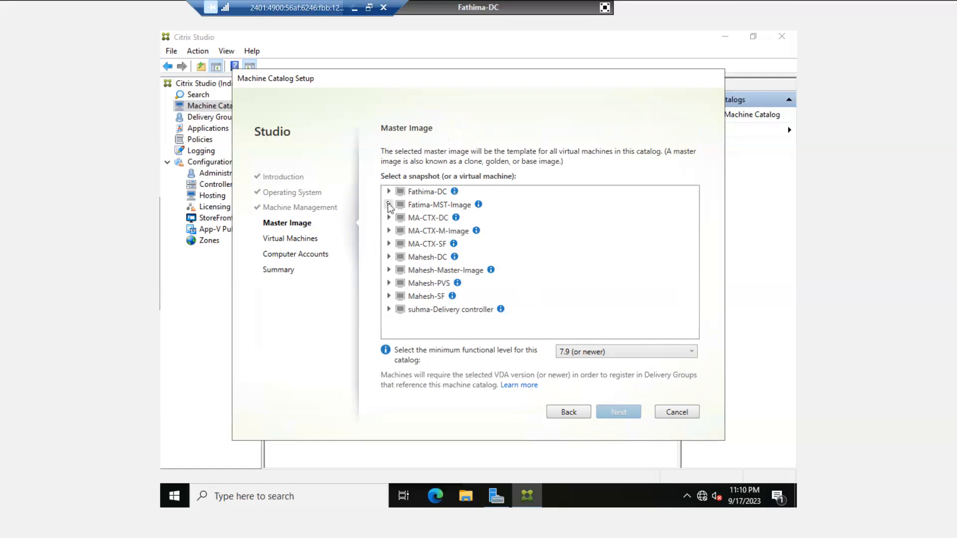
- Select Fatima-MST-Image as the master image and continue to Virtual Machines
{"action": "left_click", "coordinate": [416, 205]}
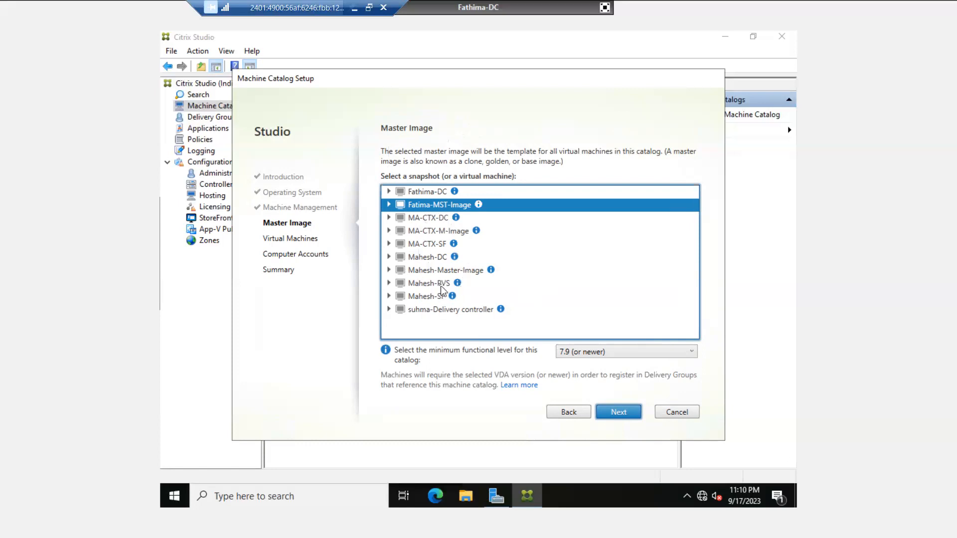
{"action": "left_click", "coordinate": [389, 204]}
{"action": "left_click", "coordinate": [612, 414]}
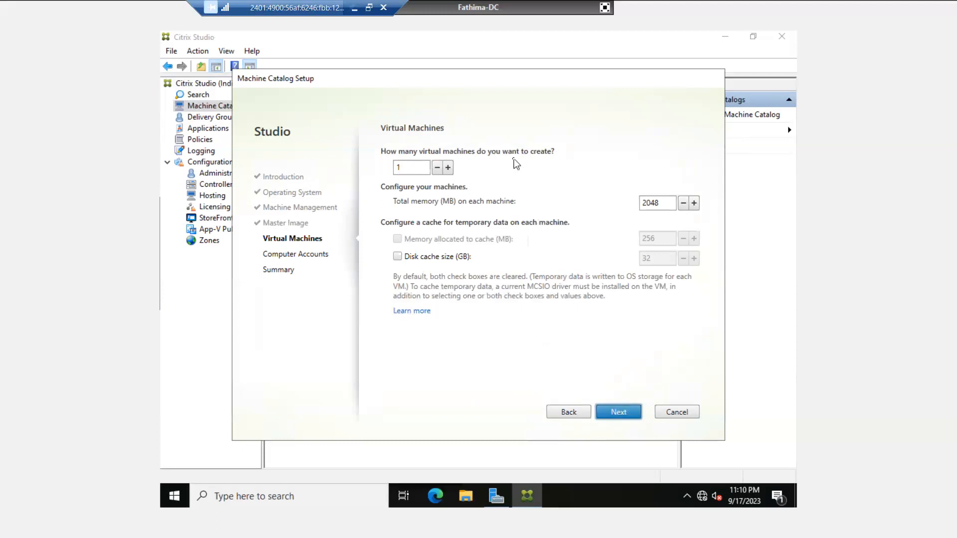
- Enter 2 as the number of virtual machines to create
{"action": "left_click", "coordinate": [448, 167]}
{"action": "double_click", "coordinate": [415, 167]}
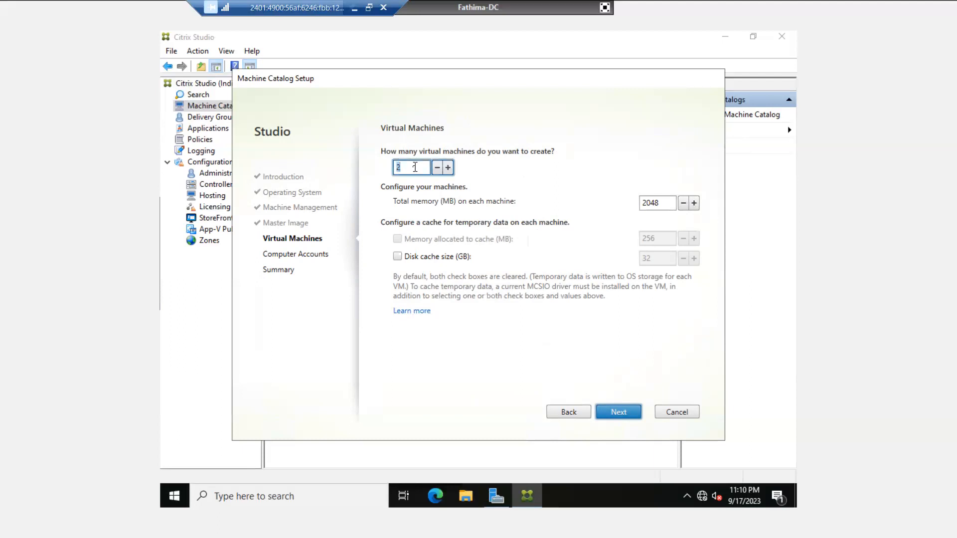
{"action": "type", "text": "9999999"}
{"action": "key", "text": "BackSpace"}
{"action": "key", "text": "BackSpace"}
{"action": "key", "text": "BackSpace"}
{"action": "key", "text": "BackSpace"}
{"action": "key", "text": "BackSpace"}
{"action": "key", "text": "BackSpace"}
{"action": "key", "text": "BackSpace"}
{"action": "type", "text": "2"}
- Place new computer accounts in the Virtual Machine OU with naming scheme HR-Desk-##
{"action": "left_click", "coordinate": [617, 414]}
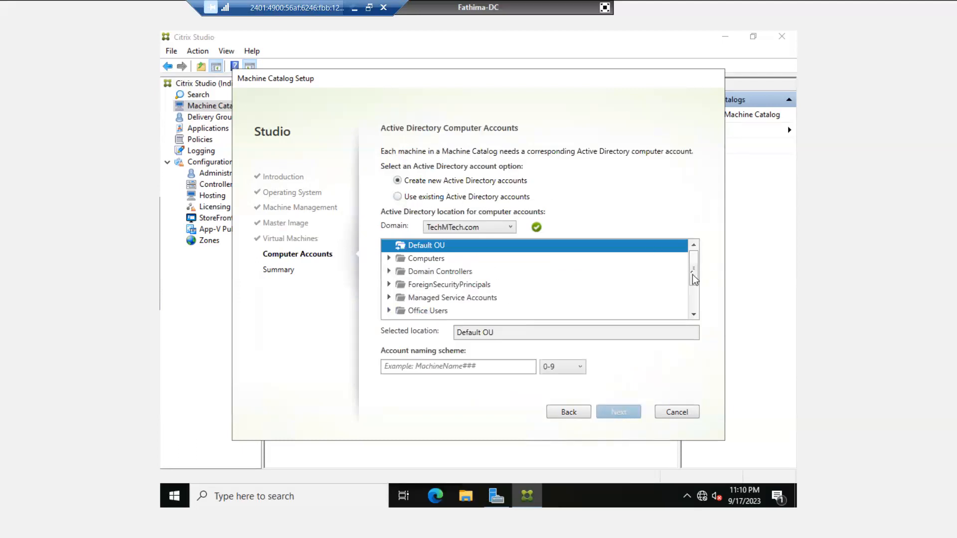
{"action": "left_click_drag", "start_coordinate": [692, 273], "coordinate": [692, 301]}
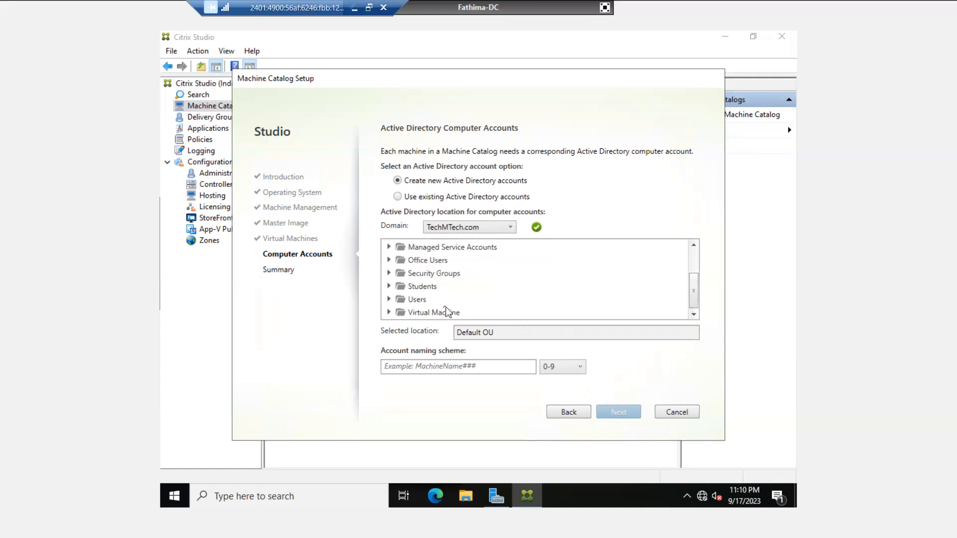
{"action": "left_click", "coordinate": [413, 313]}
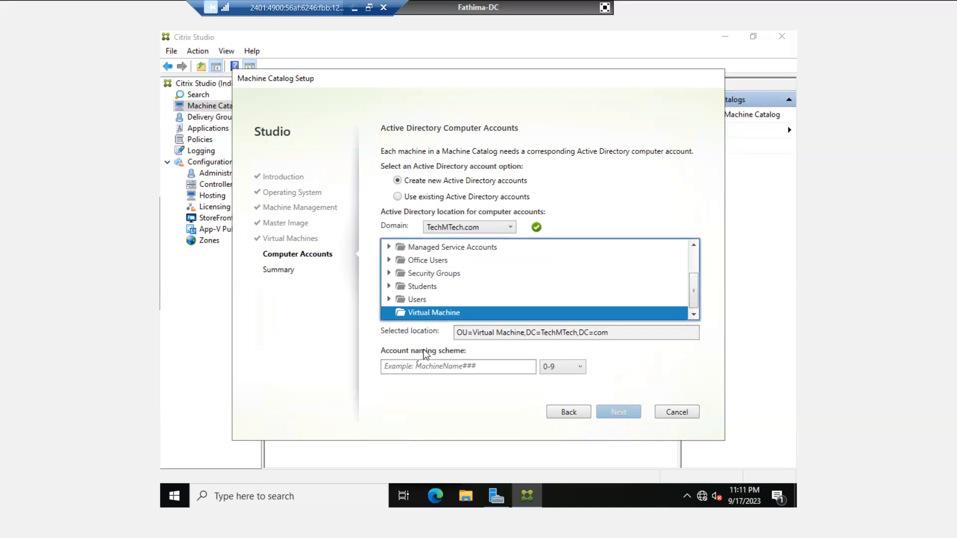
{"action": "left_click", "coordinate": [416, 369]}
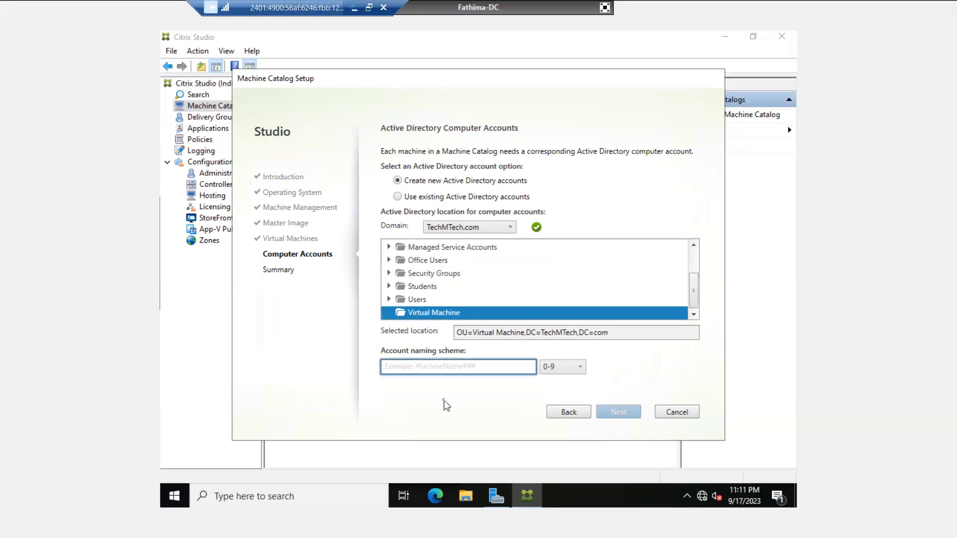
{"action": "type", "text": "HR"}
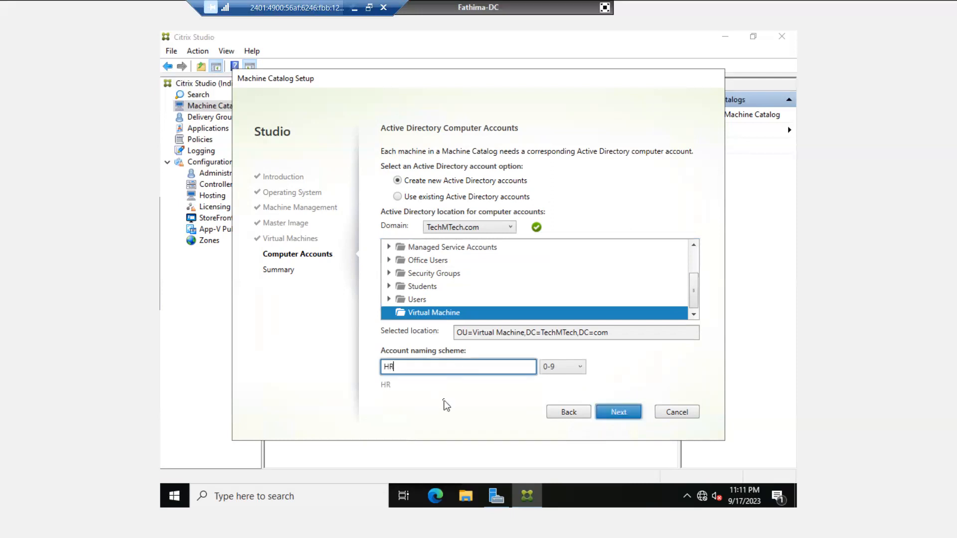
{"action": "type", "text": "-Desk-##"}
{"action": "left_click_drag", "start_coordinate": [441, 368], "coordinate": [381, 367]}
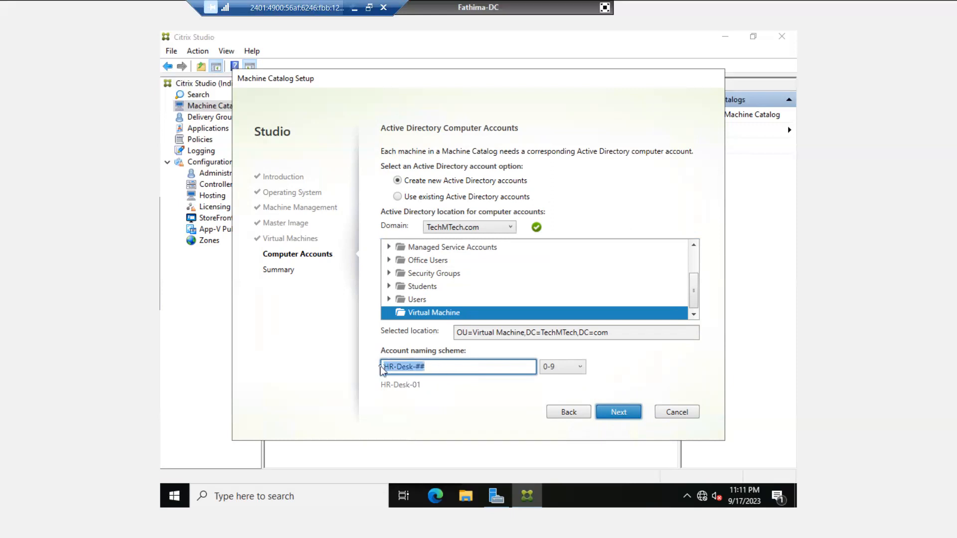
{"action": "left_click", "coordinate": [429, 367]}
{"action": "type", "text": "#"}
{"action": "key", "text": "BackSpace"}
- Keep the 0-9 numeric name suffix and continue to the Summary page
{"action": "left_click", "coordinate": [568, 373]}
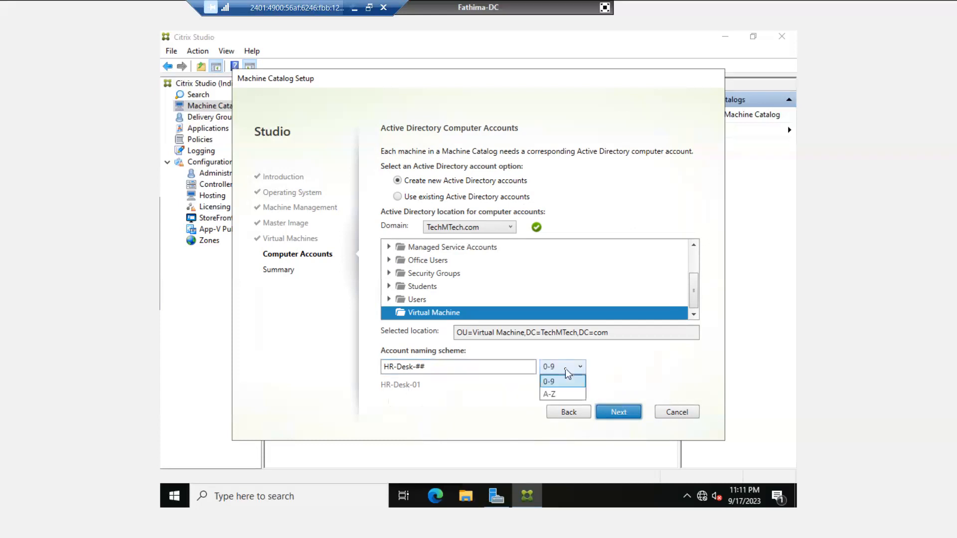
{"action": "left_click", "coordinate": [553, 393]}
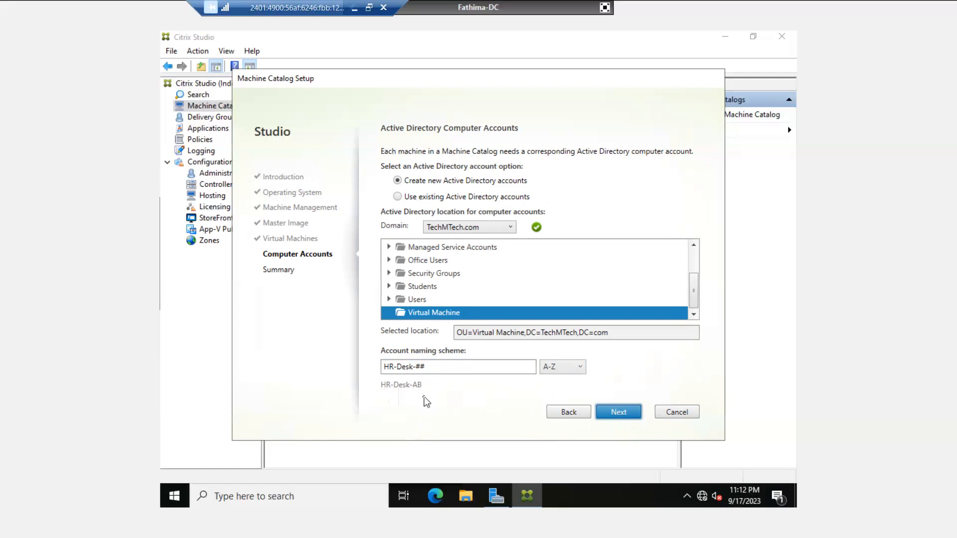
{"action": "left_click", "coordinate": [556, 371]}
{"action": "left_click", "coordinate": [555, 382]}
{"action": "left_click", "coordinate": [617, 414]}
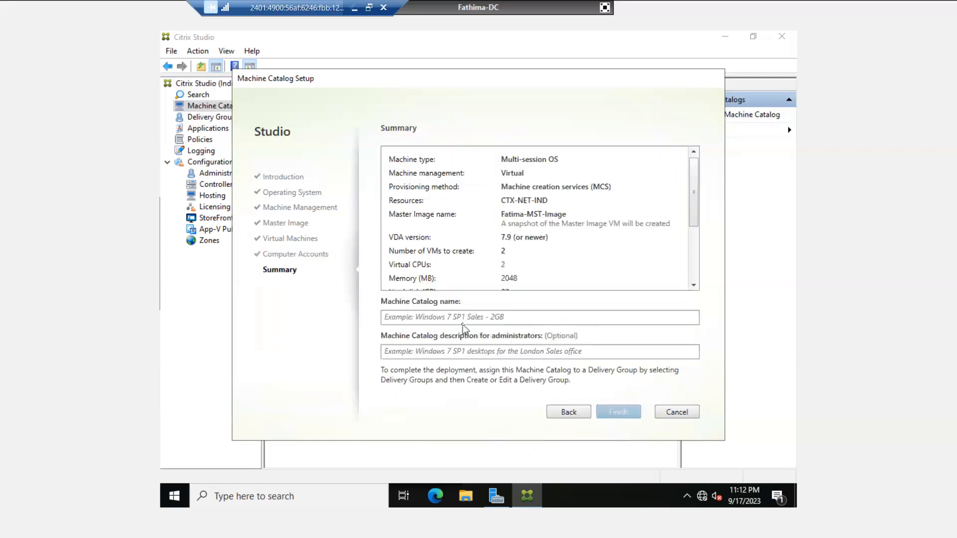
- Name the catalog 'HR Desk' and finish the wizard to create it
{"action": "left_click", "coordinate": [442, 319]}
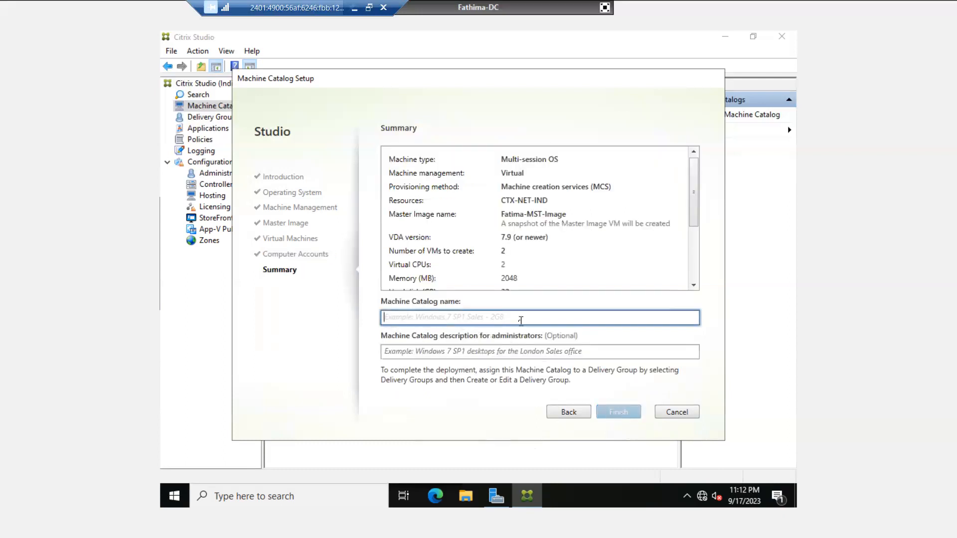
{"action": "type", "text": "H"}
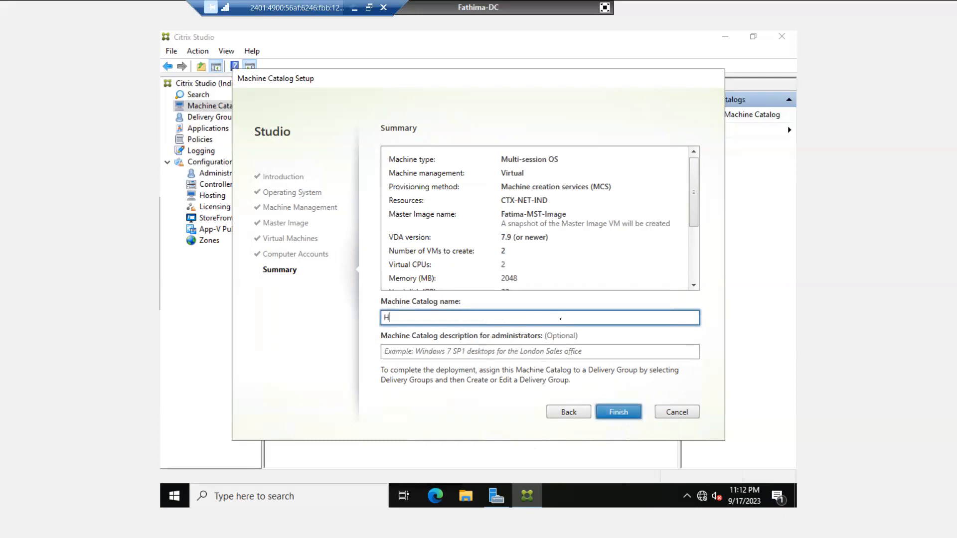
{"action": "type", "text": "R Desk"}
{"action": "left_click", "coordinate": [492, 352]}
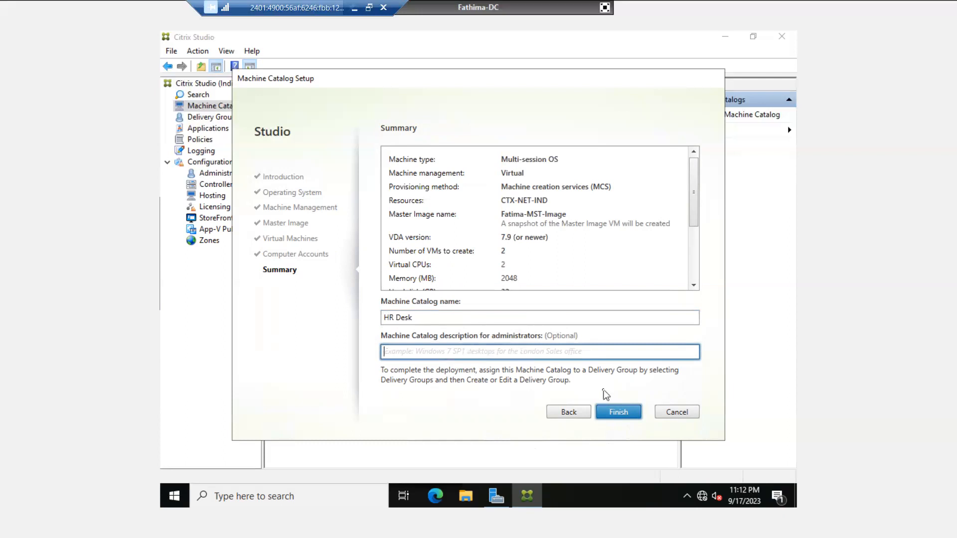
{"action": "left_click", "coordinate": [619, 417]}
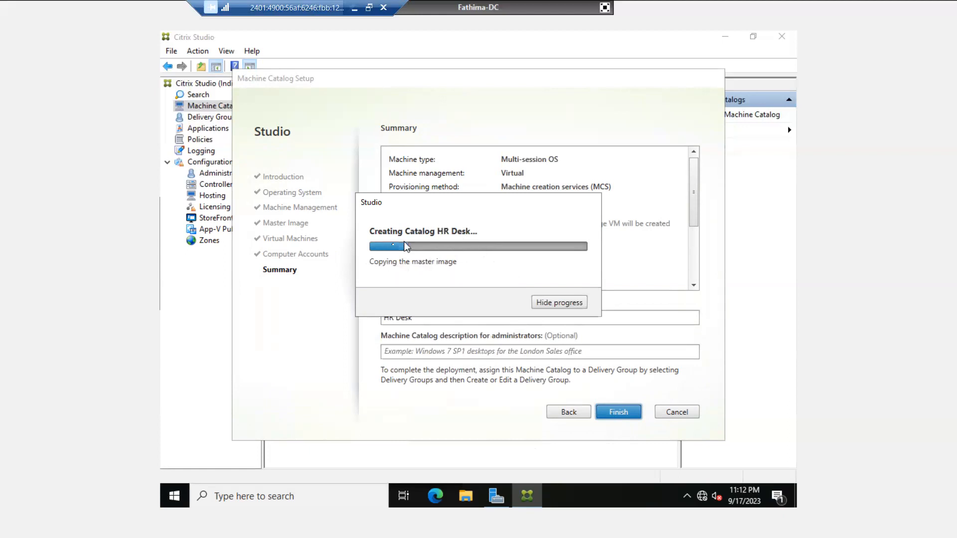
- Leave full screen and look over Sales-Desk-01, Sales-Desk-02 and the domain controller console
{"action": "left_click", "coordinate": [605, 7]}
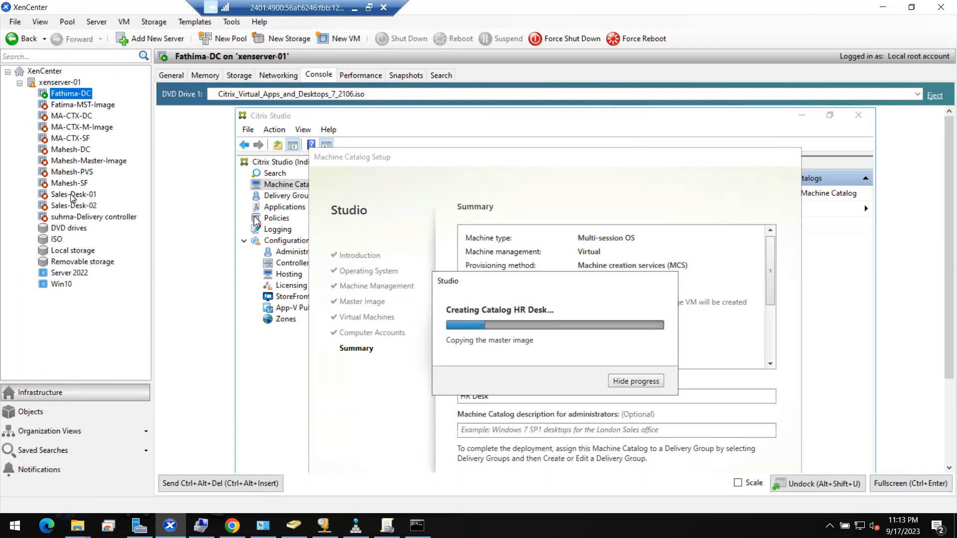
{"action": "left_click", "coordinate": [72, 195]}
{"action": "left_click", "coordinate": [71, 206]}
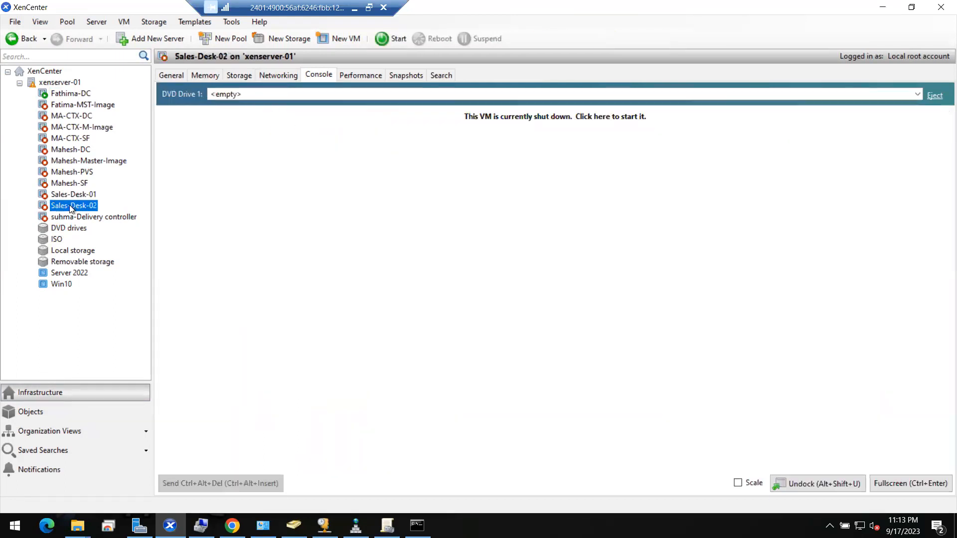
{"action": "left_click", "coordinate": [64, 95]}
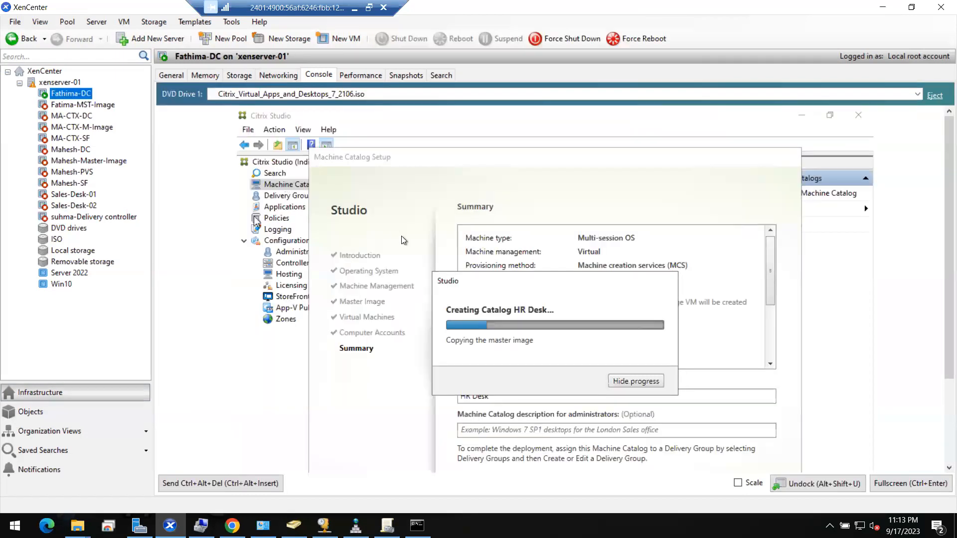
- Move the catalog progress dialog aside and check the master image VM
{"action": "left_click_drag", "start_coordinate": [469, 285], "coordinate": [455, 205]}
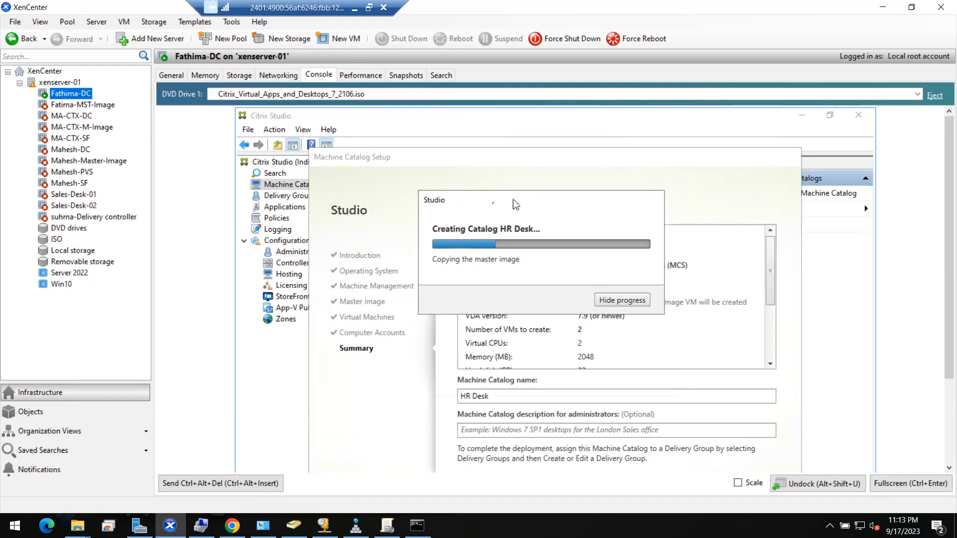
{"action": "left_click_drag", "start_coordinate": [471, 200], "coordinate": [487, 204]}
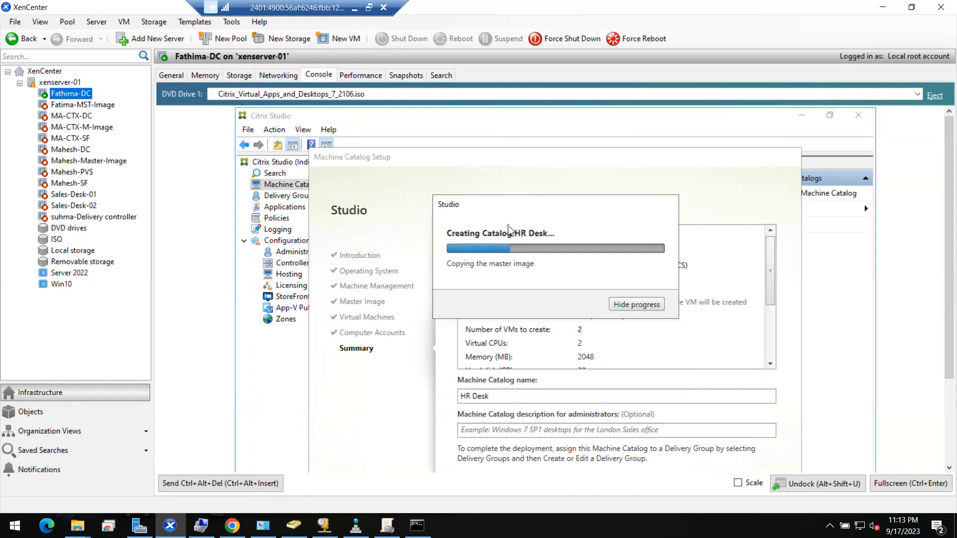
{"action": "left_click", "coordinate": [67, 108]}
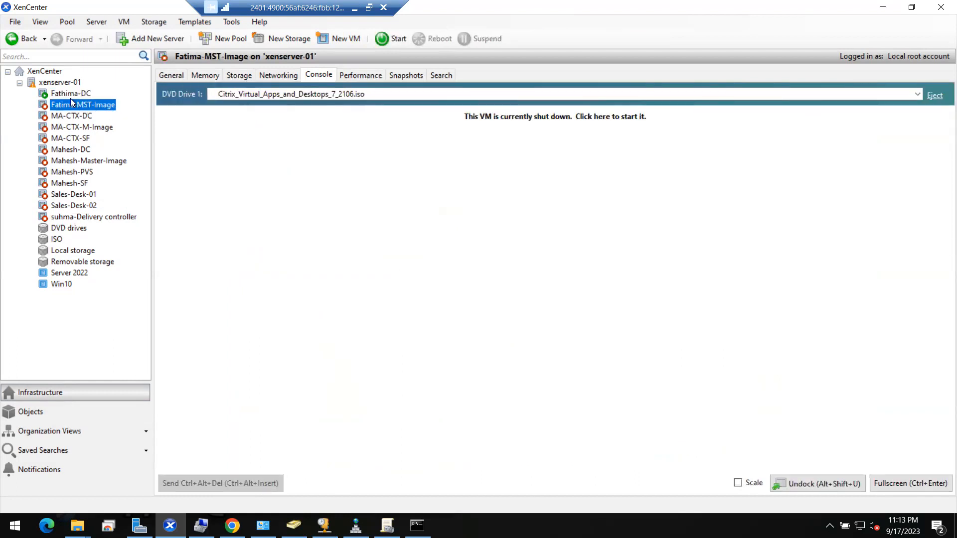
- Check Fatima-MST-Image's Citrix_XD_HR Desk snapshot, then its 32 GB Server 2022 virtual disk
{"action": "left_click", "coordinate": [69, 94]}
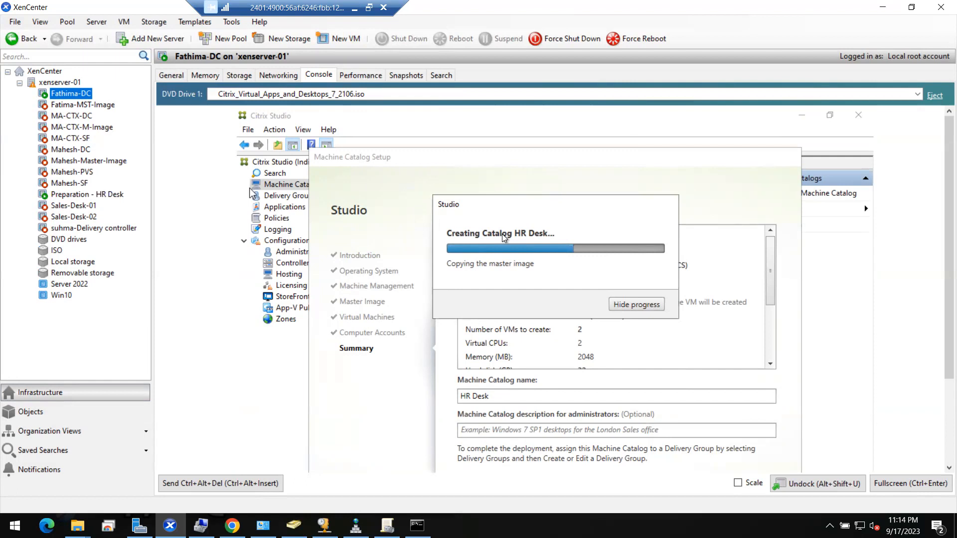
{"action": "left_click", "coordinate": [74, 104]}
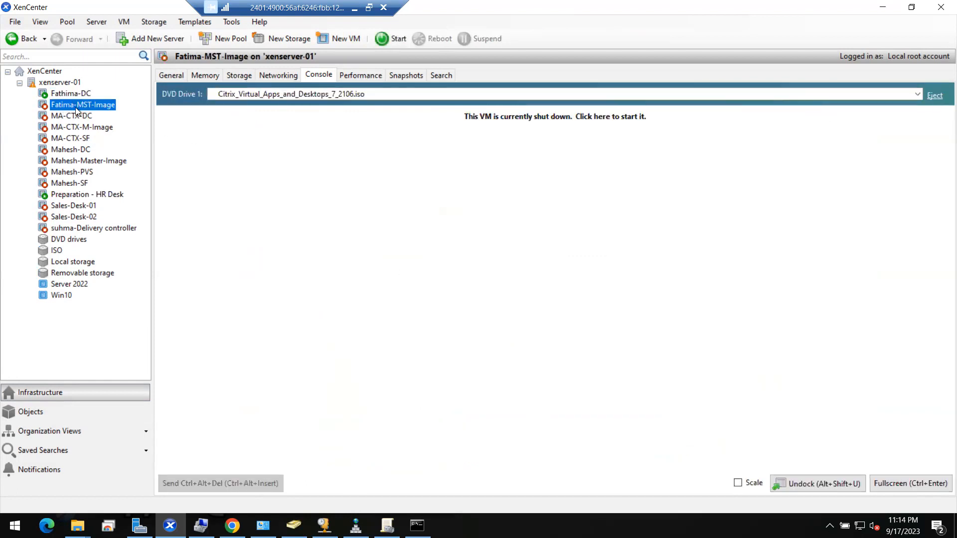
{"action": "left_click", "coordinate": [401, 70]}
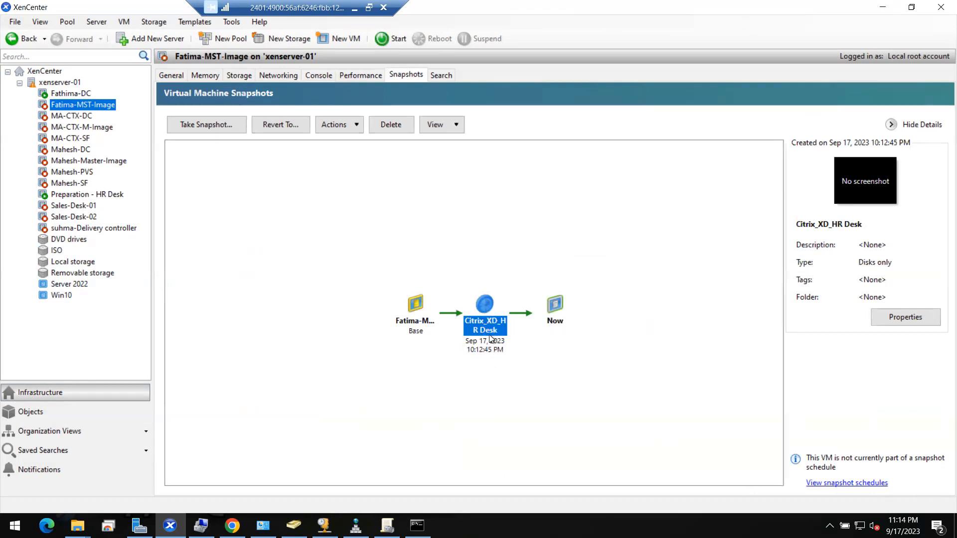
{"action": "left_click", "coordinate": [492, 391]}
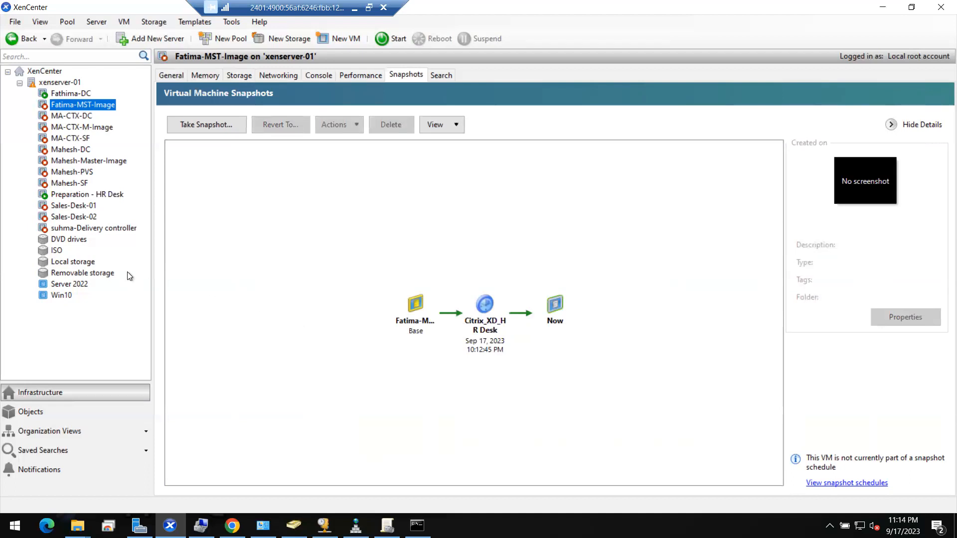
{"action": "left_click", "coordinate": [235, 74]}
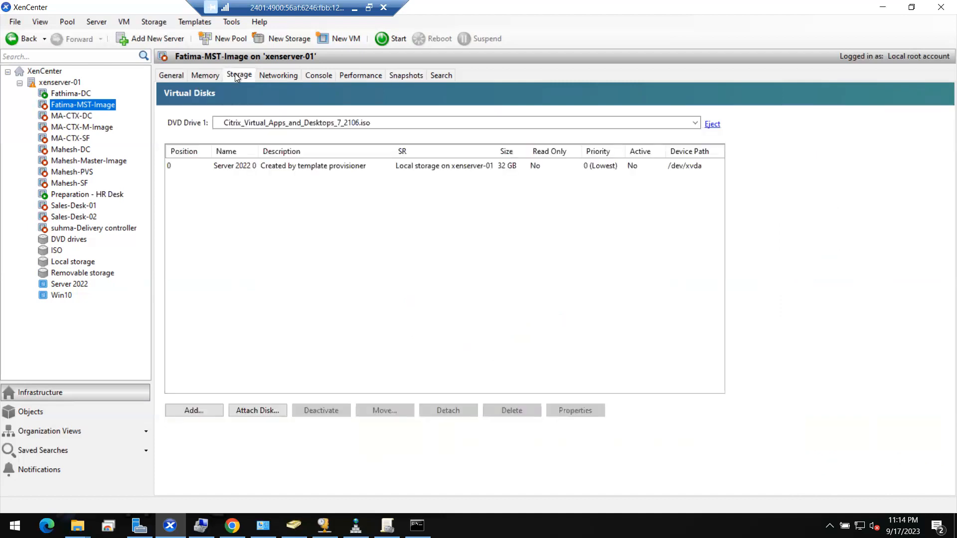
- Monitor the 'Creating Catalog HR Desk' progress until HR-Desk-01 and HR-Desk-02 appear
{"action": "left_click", "coordinate": [58, 94]}
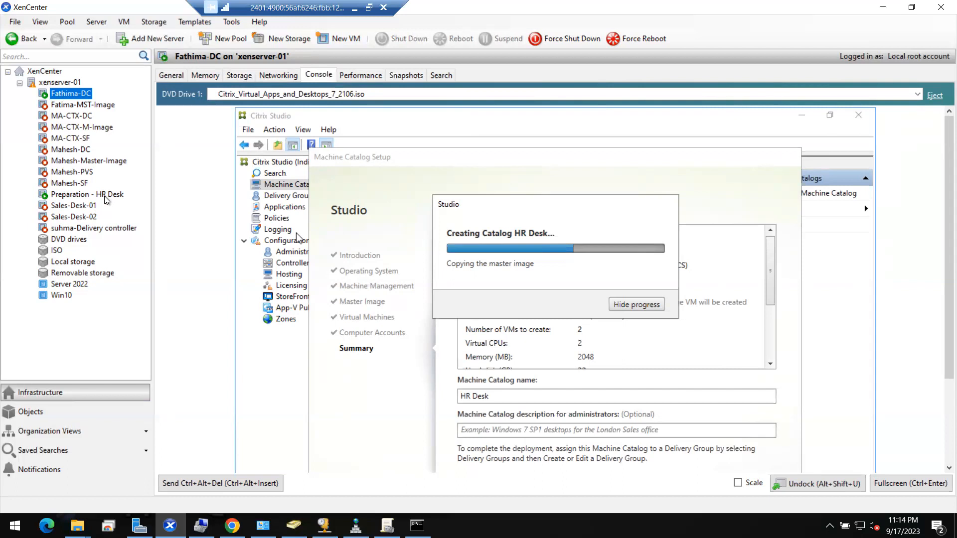
{"action": "left_click", "coordinate": [80, 107]}
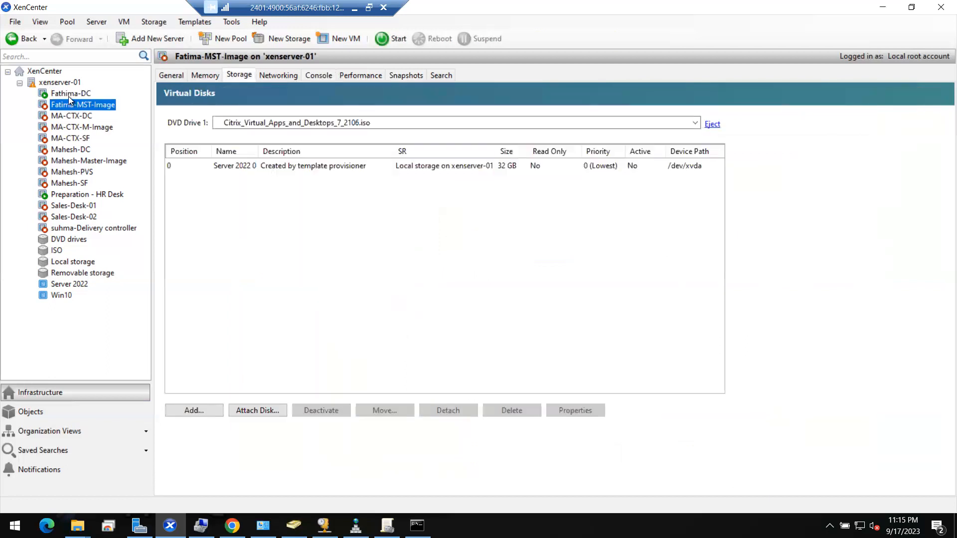
{"action": "left_click", "coordinate": [65, 93]}
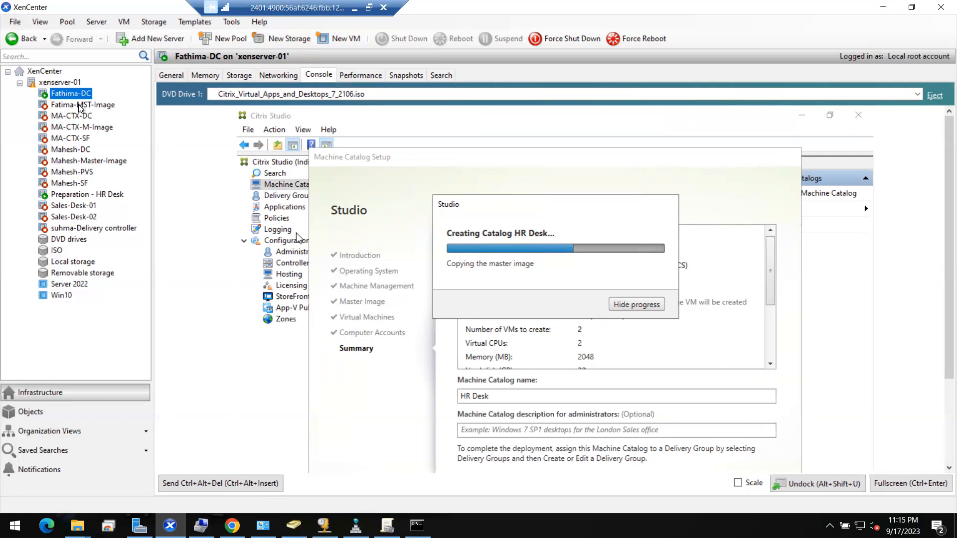
{"action": "left_click", "coordinate": [77, 106]}
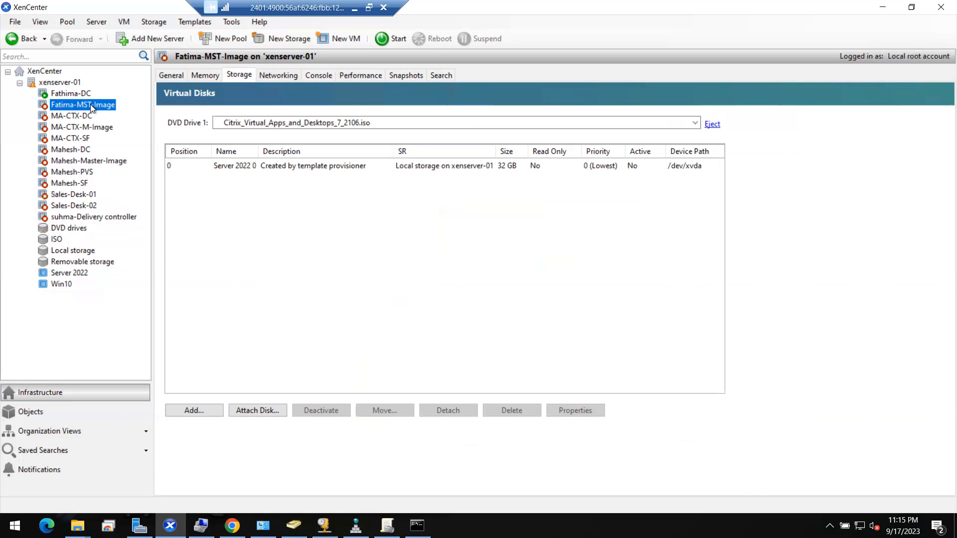
{"action": "left_click", "coordinate": [73, 93]}
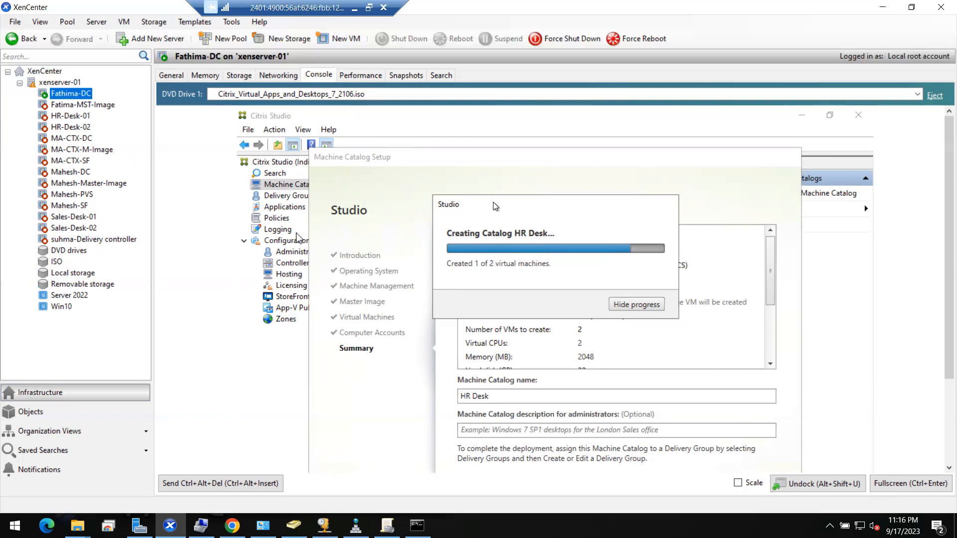
- Compare HR-Desk-01 and HR-Desk-02 General properties, then bring Active Directory Users and Computers forward
{"action": "left_click", "coordinate": [61, 117]}
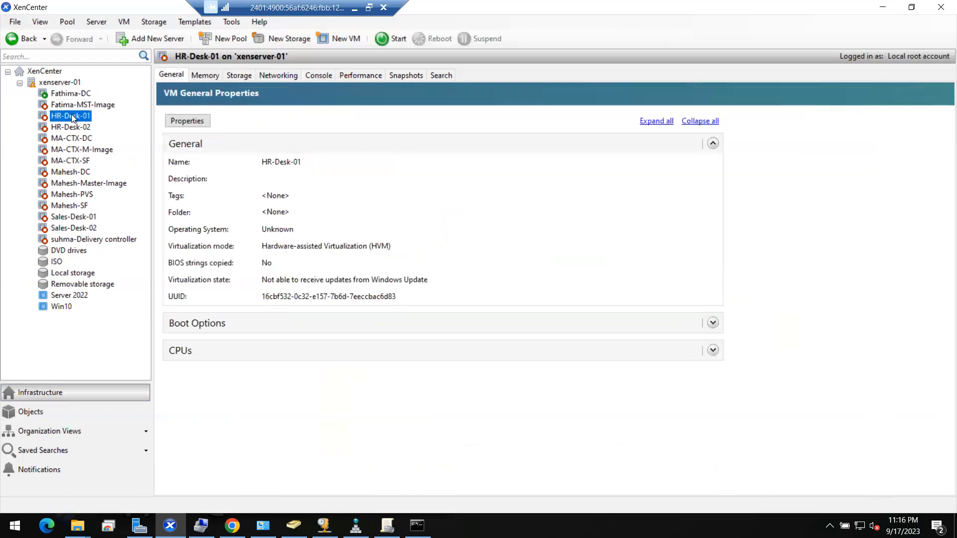
{"action": "left_click", "coordinate": [69, 128]}
{"action": "left_click", "coordinate": [70, 116]}
{"action": "left_click", "coordinate": [72, 127]}
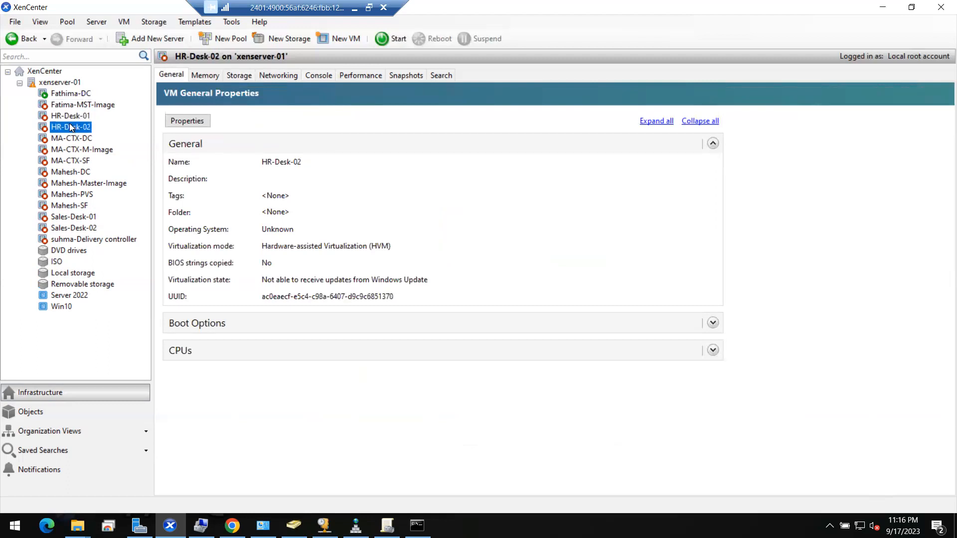
{"action": "left_click", "coordinate": [293, 524]}
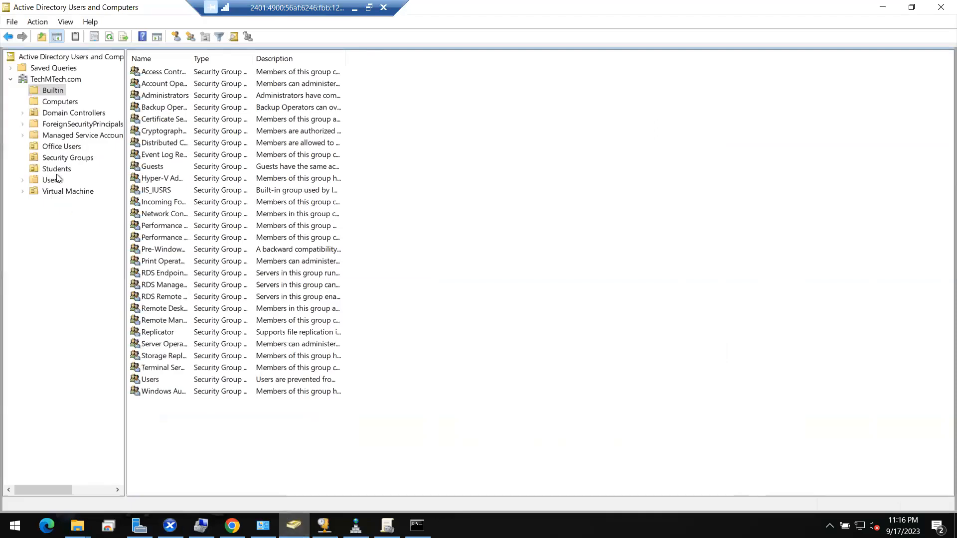
- Select the HR-Desk-02 and HR-Desk-01 accounts in the Virtual Machine OU, then minimize ADUC
{"action": "left_click", "coordinate": [60, 194]}
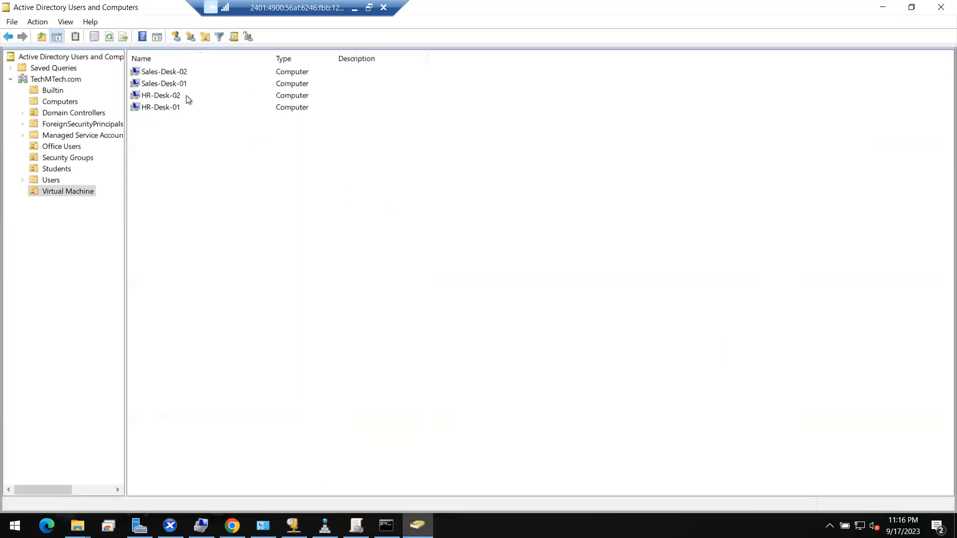
{"action": "left_click", "coordinate": [168, 95]}
{"action": "key", "text": "shift+Down"}
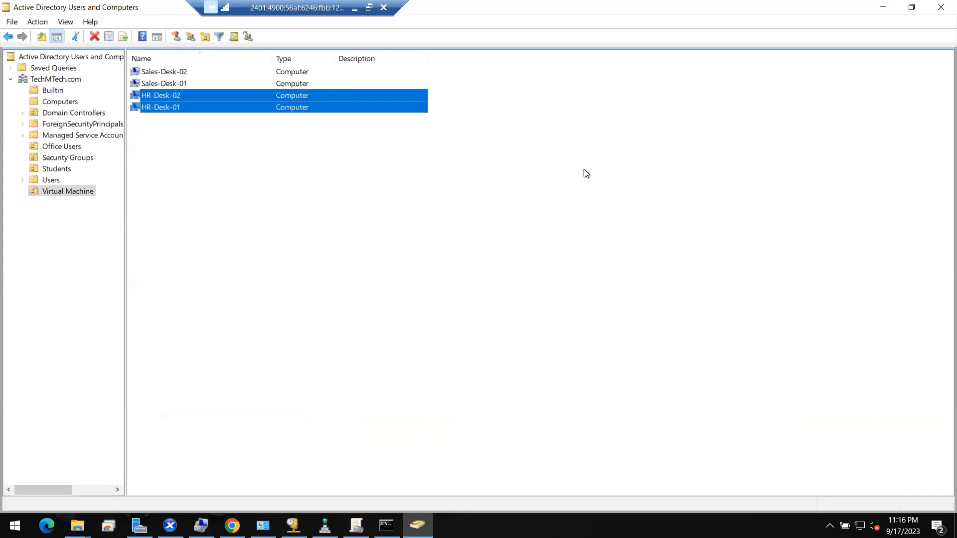
{"action": "left_click", "coordinate": [882, 8]}
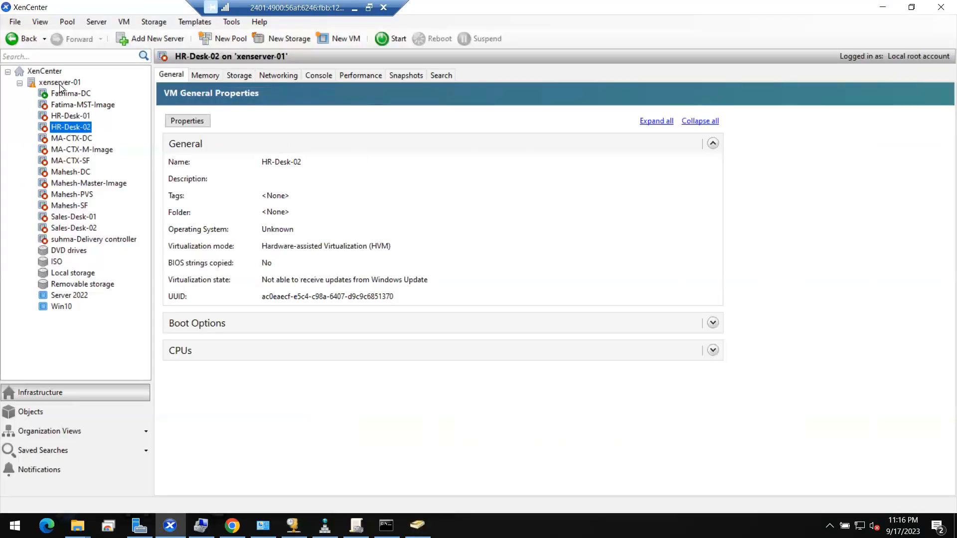
- Search Studio for the HR Desk machines with a widened Name column, confirming both off and unregistered
{"action": "left_click", "coordinate": [71, 93]}
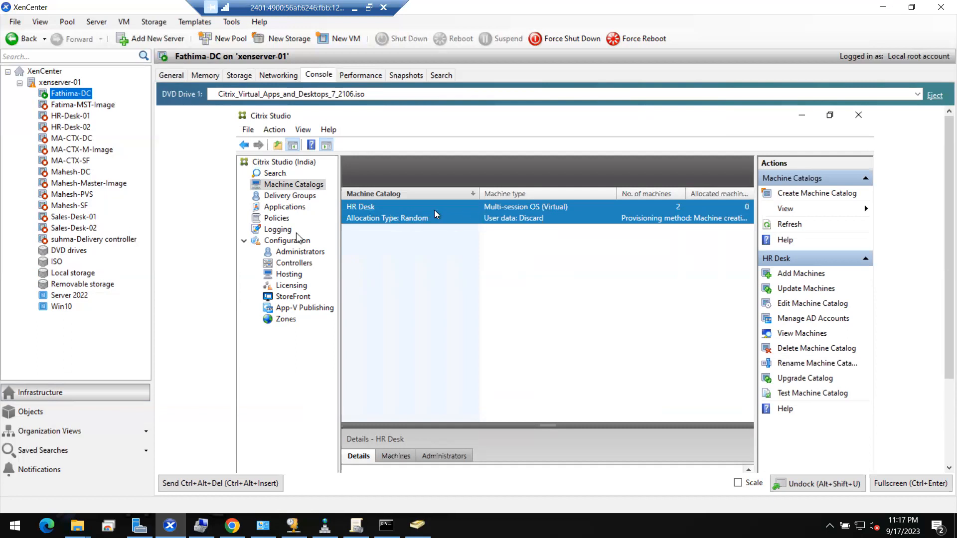
{"action": "left_click", "coordinate": [274, 173]}
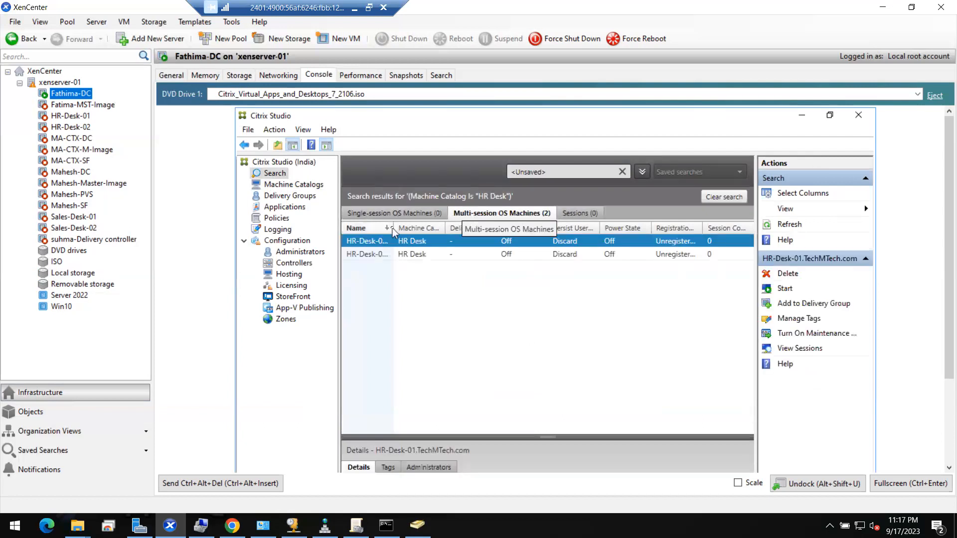
{"action": "left_click_drag", "start_coordinate": [393, 228], "coordinate": [483, 228]}
{"action": "left_click", "coordinate": [397, 255]}
{"action": "left_click", "coordinate": [412, 242]}
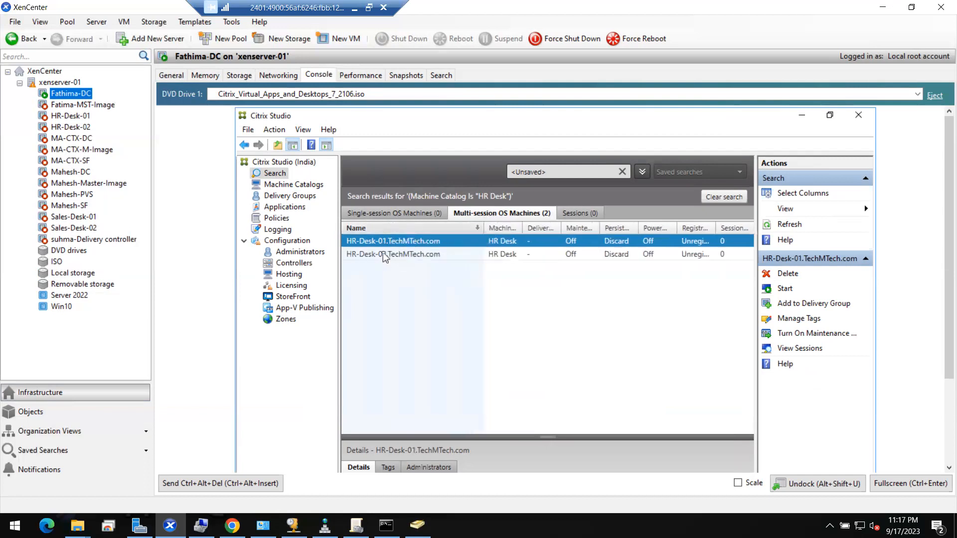
{"action": "left_click", "coordinate": [384, 255]}
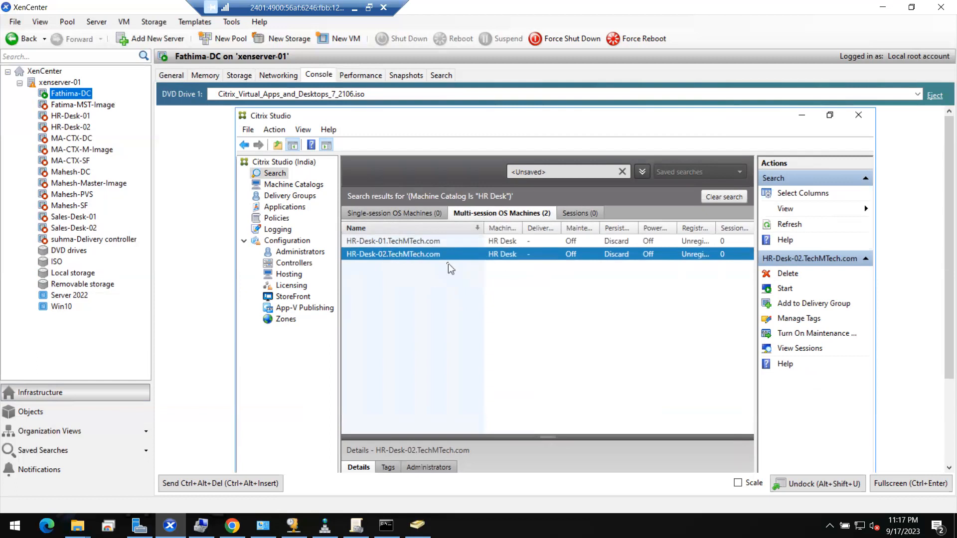
{"action": "left_click", "coordinate": [405, 243]}
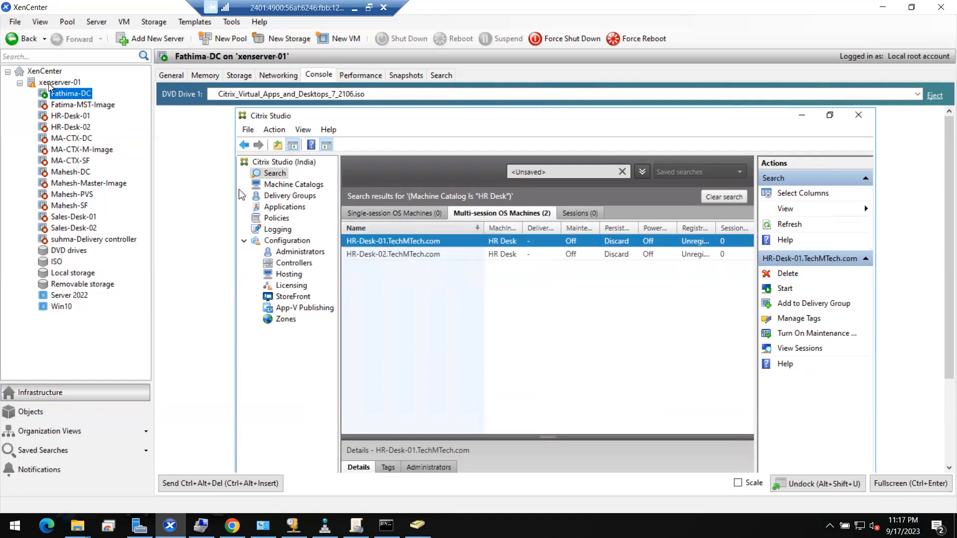
{"action": "left_click", "coordinate": [71, 116]}
- Start the HR-Desk-01 and HR-Desk-02 VMs, watching HR-Desk-01's console as it boots
{"action": "right_click", "coordinate": [71, 116]}
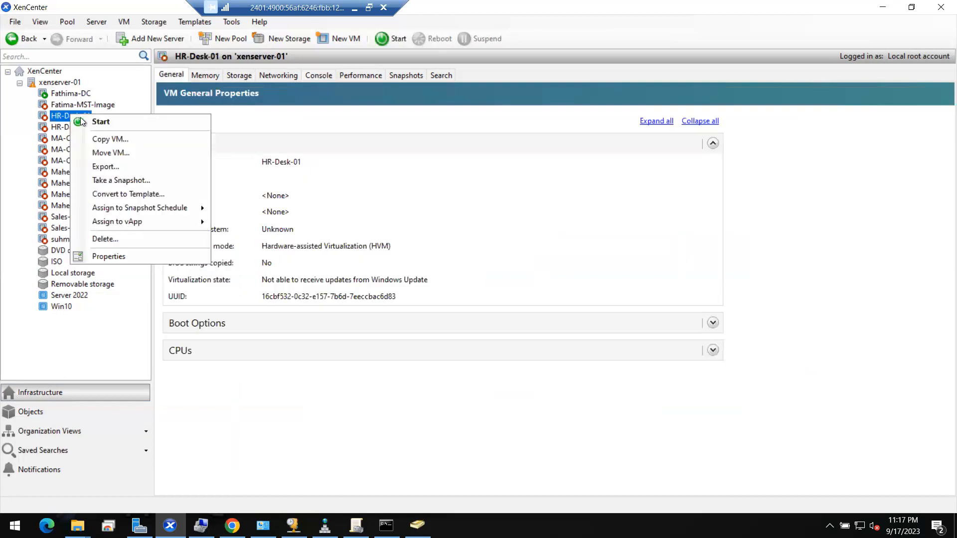
{"action": "left_click", "coordinate": [82, 121]}
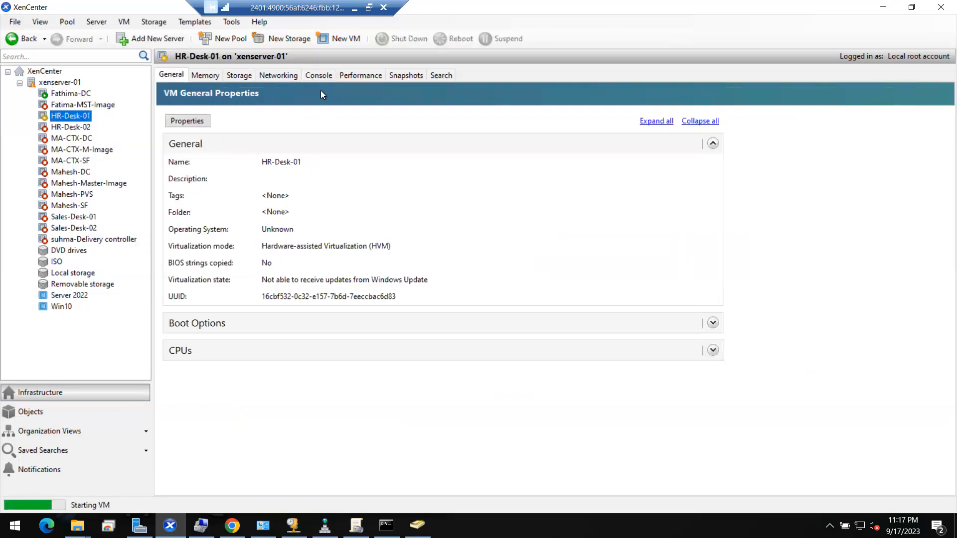
{"action": "left_click", "coordinate": [318, 76]}
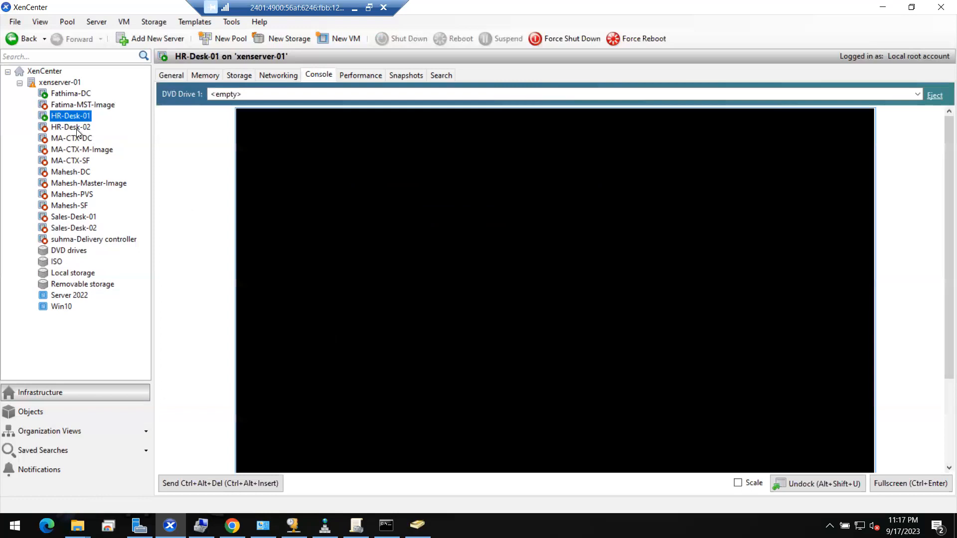
{"action": "left_click", "coordinate": [75, 128]}
{"action": "right_click", "coordinate": [84, 129]}
{"action": "left_click", "coordinate": [95, 136]}
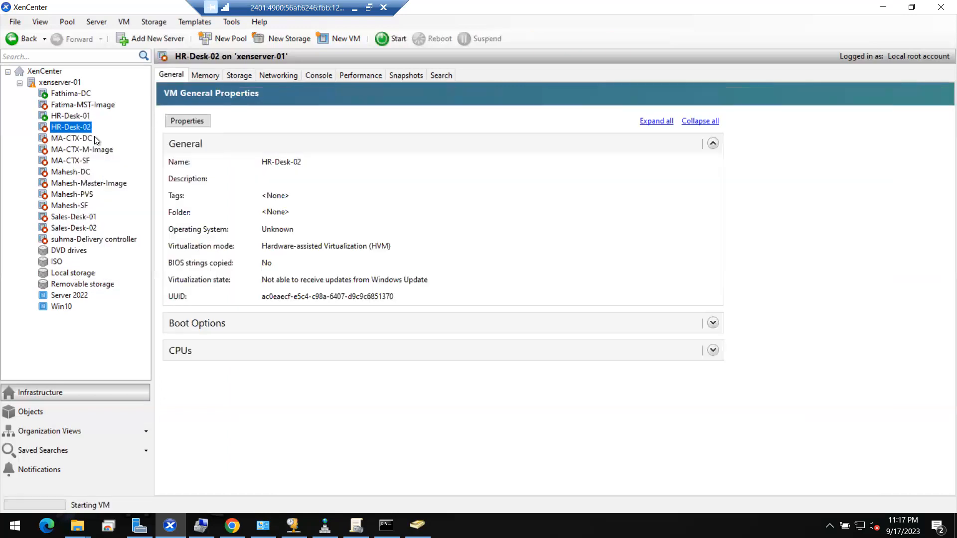
{"action": "left_click", "coordinate": [64, 95]}
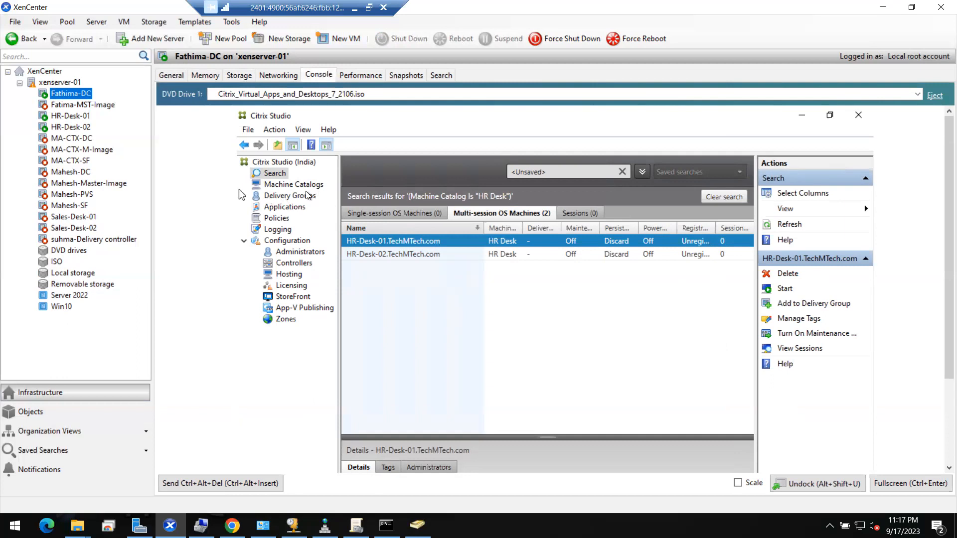
- In full screen, launch Create Delivery Group from Delivery Groups and focus the 1-machine count
{"action": "left_click", "coordinate": [285, 199]}
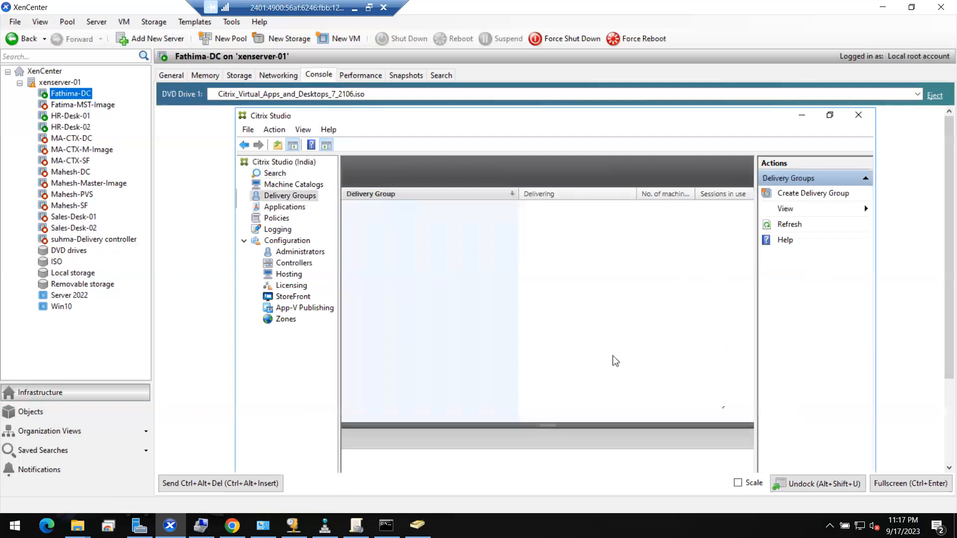
{"action": "left_click", "coordinate": [910, 486]}
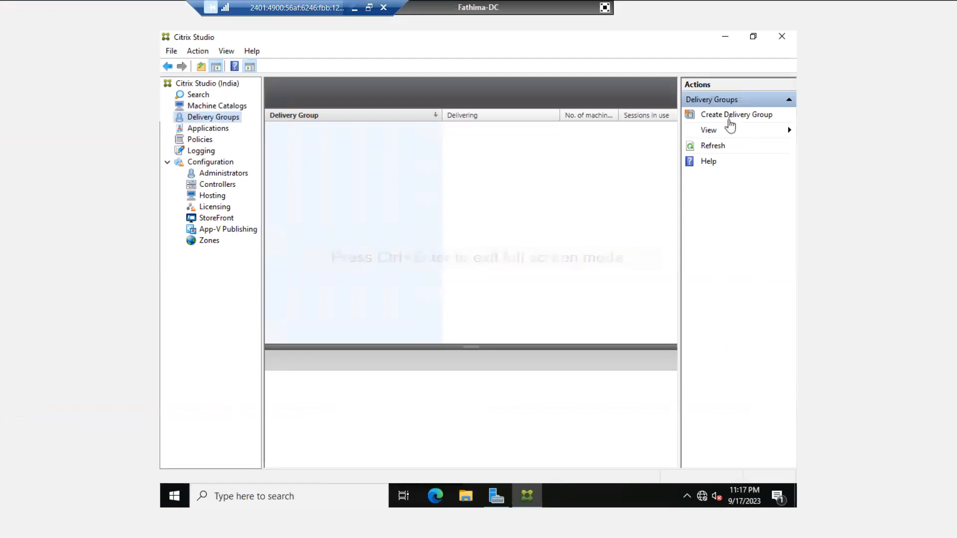
{"action": "left_click", "coordinate": [734, 116]}
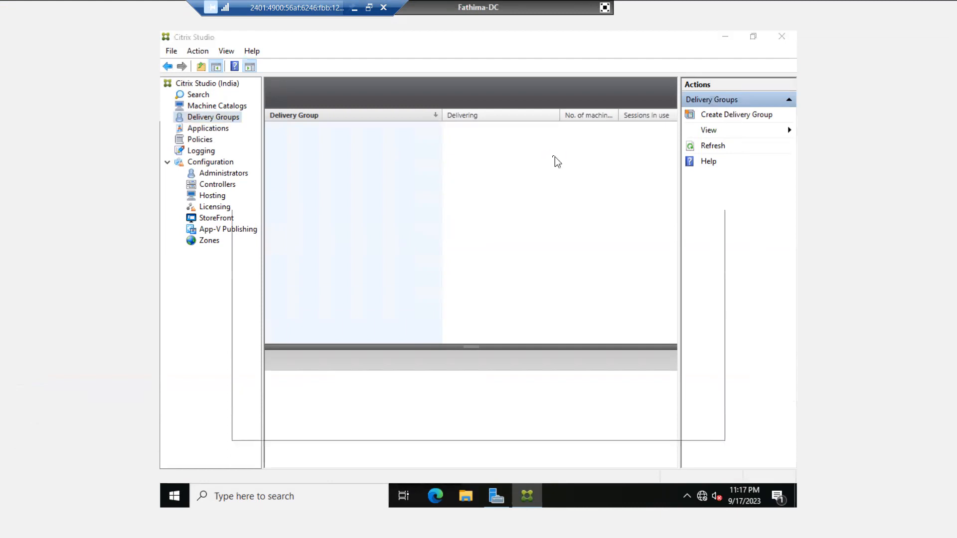
{"action": "left_click", "coordinate": [617, 415]}
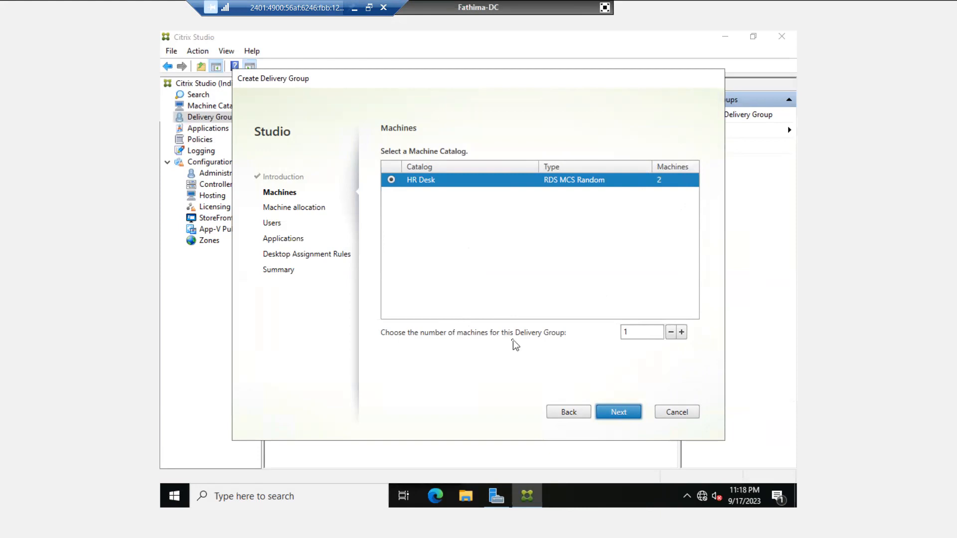
{"action": "left_click", "coordinate": [635, 331]}
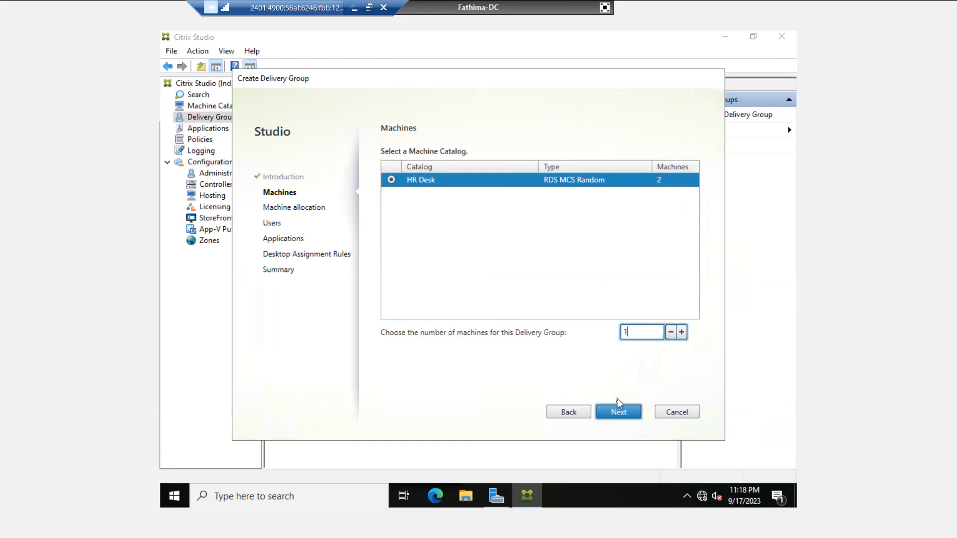
- Advance the wizard, exit full screen, and restart the shut-down Fathima-DC VM to its lock screen
{"action": "left_click", "coordinate": [624, 416]}
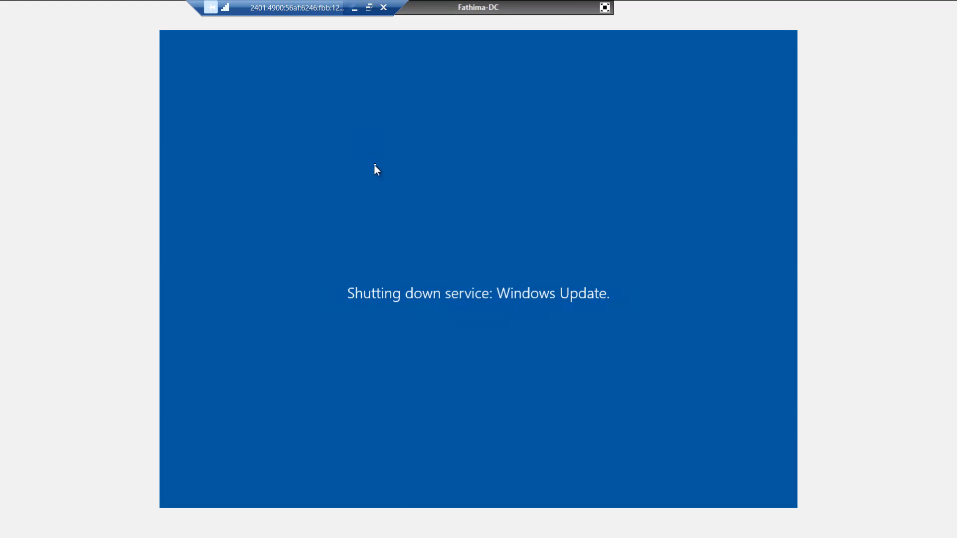
{"action": "left_click", "coordinate": [604, 7]}
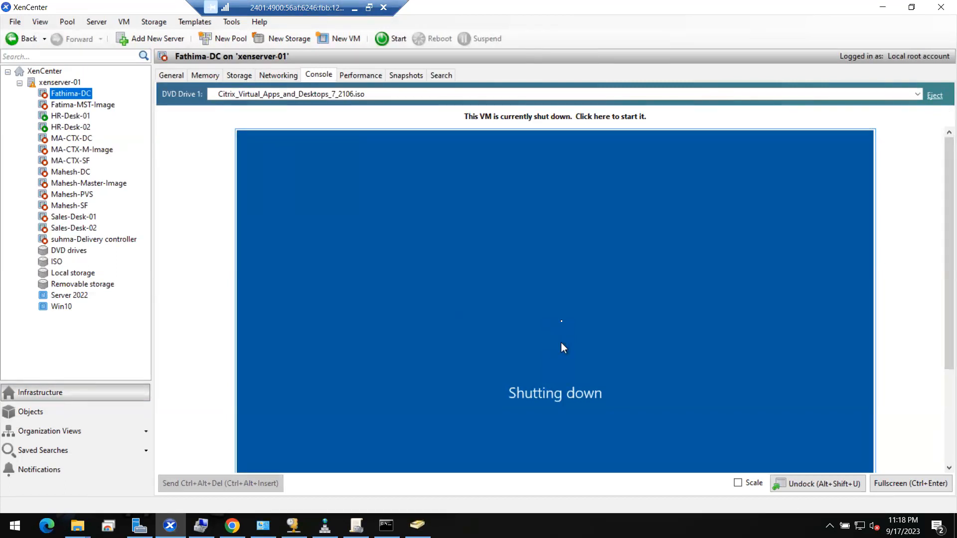
{"action": "left_click", "coordinate": [391, 38]}
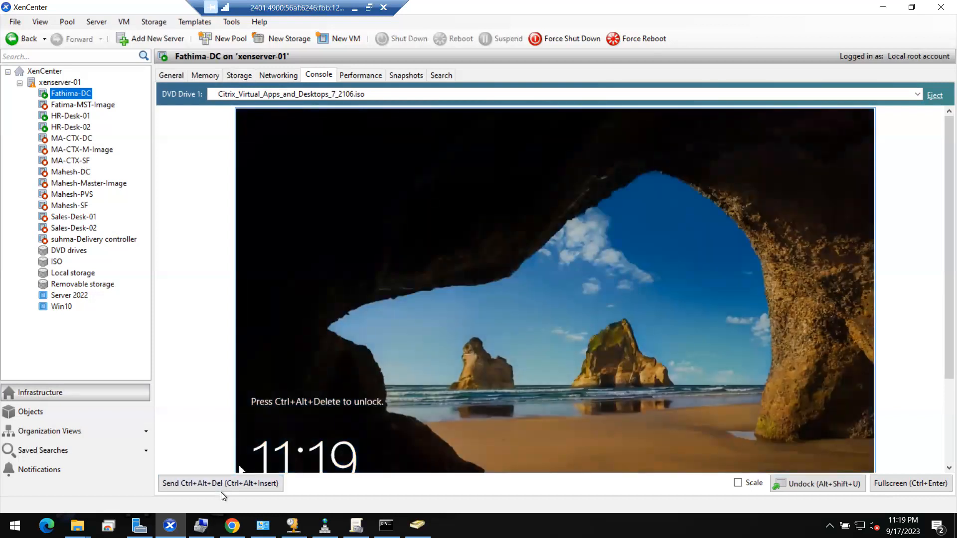
- Unlock Fathima-DC with Ctrl+Alt+Del, accept the legal notice, enter the account password, then go full screen
{"action": "left_click", "coordinate": [221, 484]}
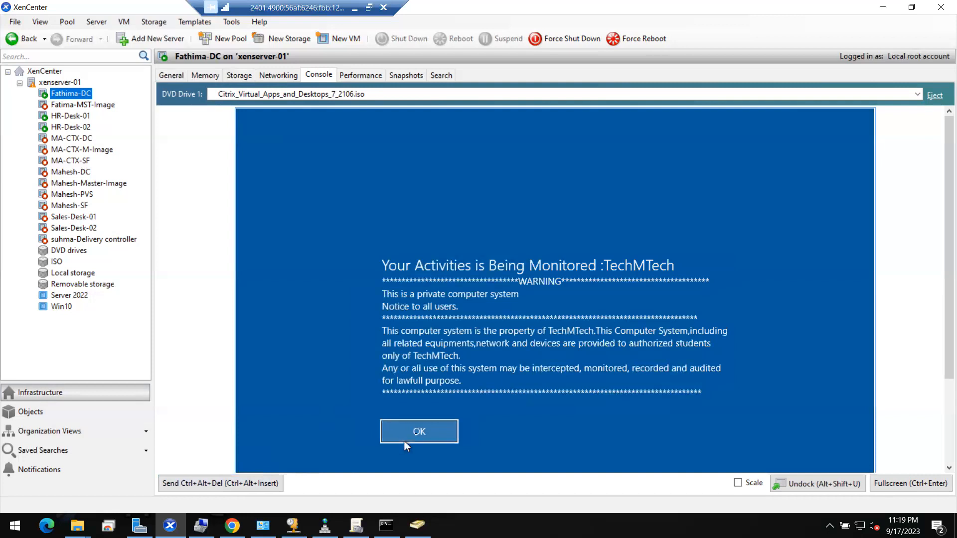
{"action": "left_click", "coordinate": [418, 431]}
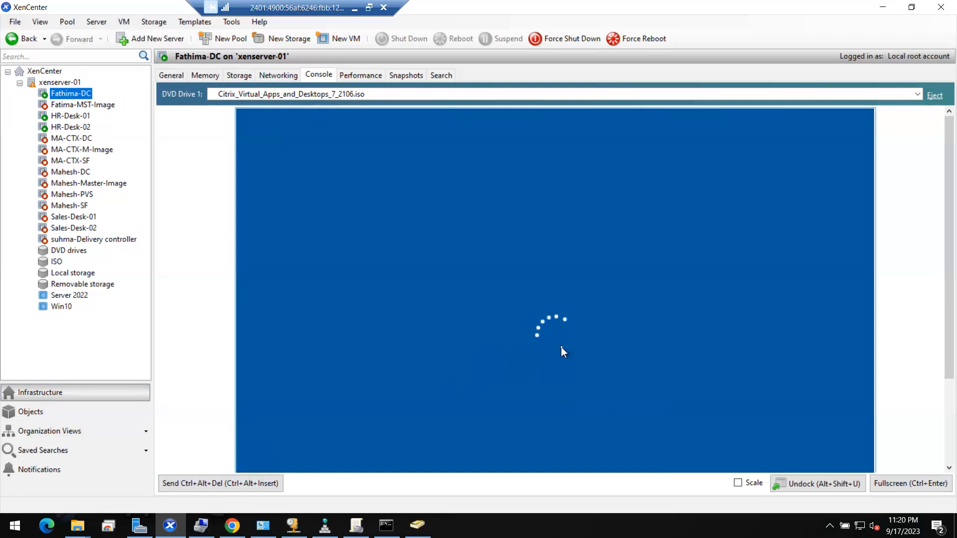
{"action": "type", "text": "••••••••"}
{"action": "key", "text": "Return"}
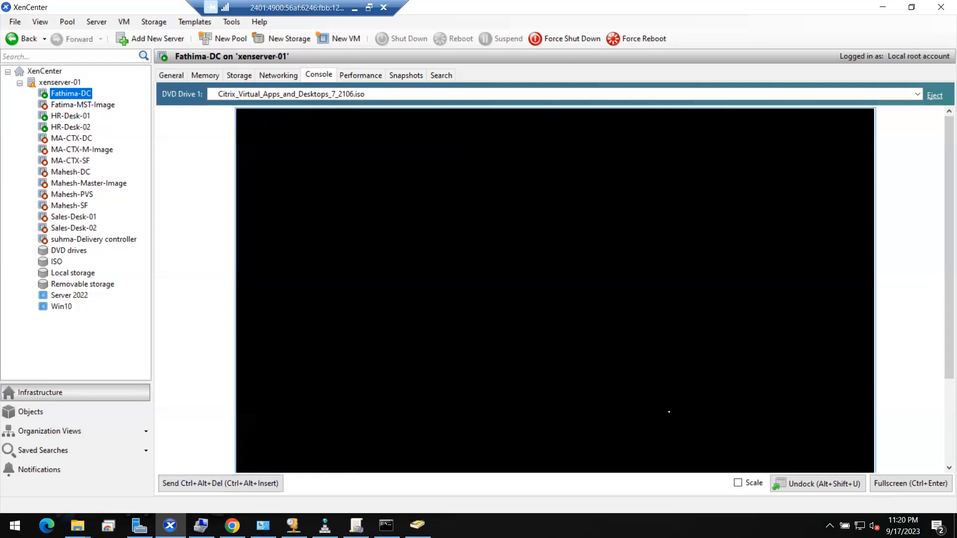
{"action": "left_click", "coordinate": [889, 480]}
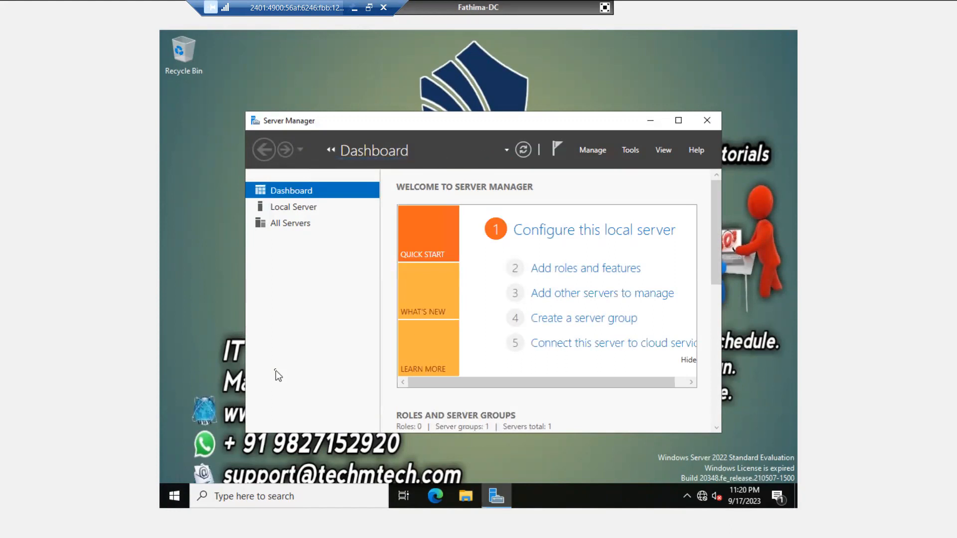
- Run Citrix Studio from the Start menu's Recently added list, approve UAC, then leave full screen
{"action": "left_click", "coordinate": [166, 493]}
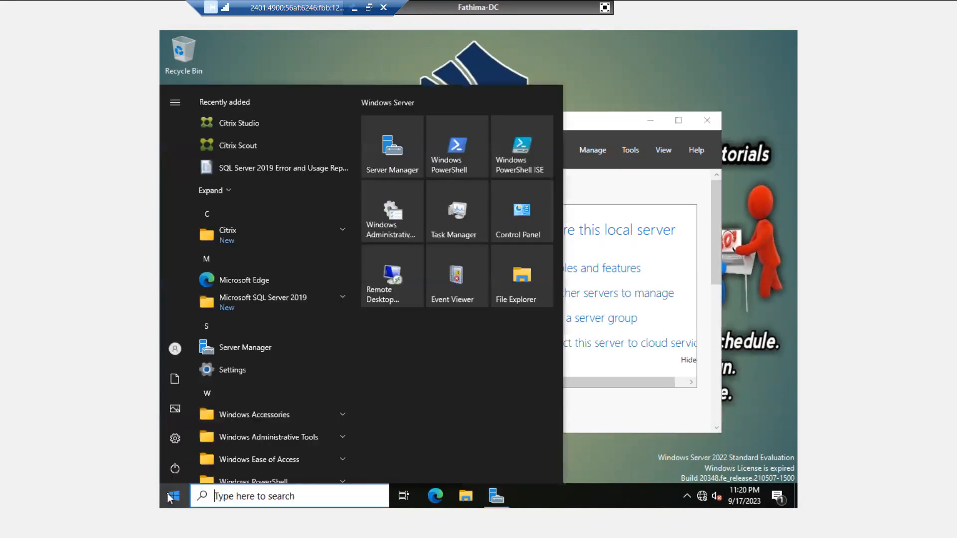
{"action": "left_click", "coordinate": [235, 130]}
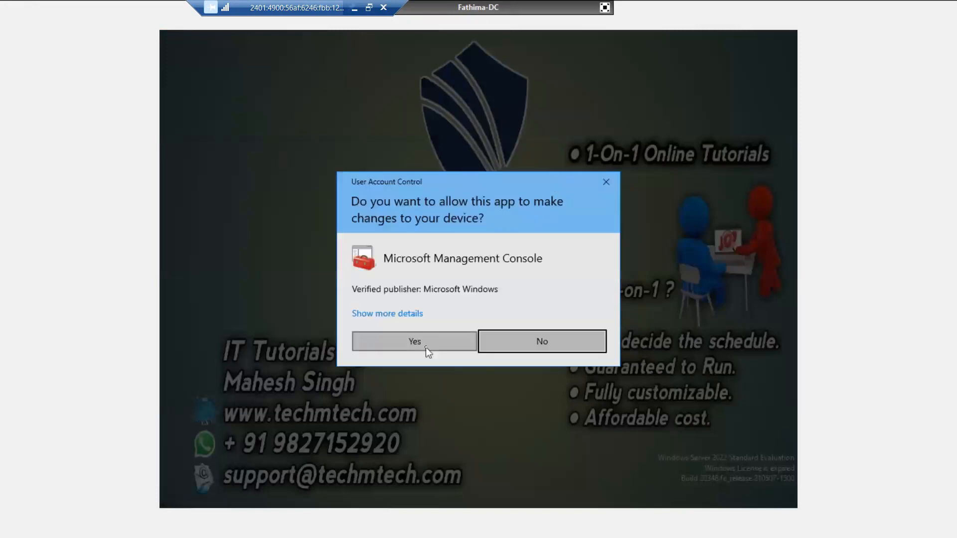
{"action": "left_click", "coordinate": [426, 348]}
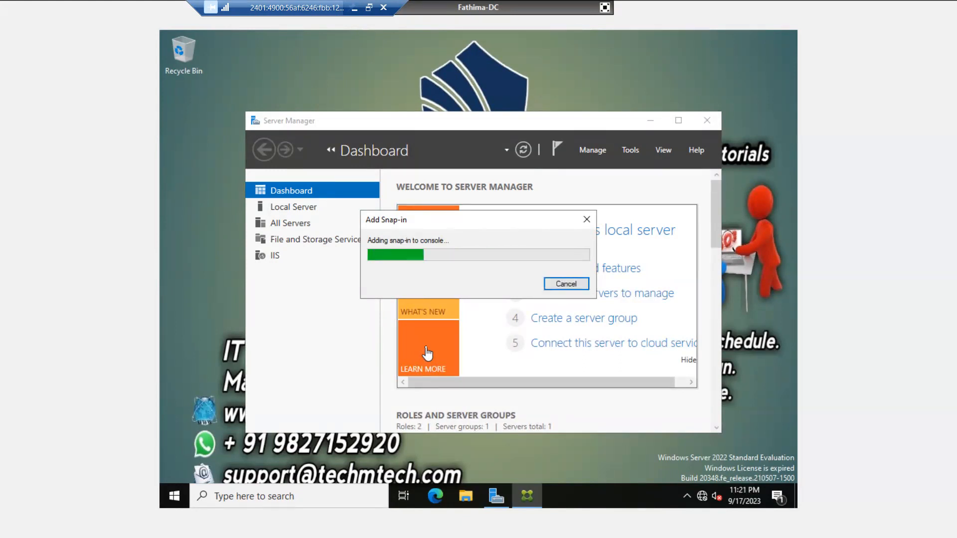
{"action": "left_click", "coordinate": [604, 7]}
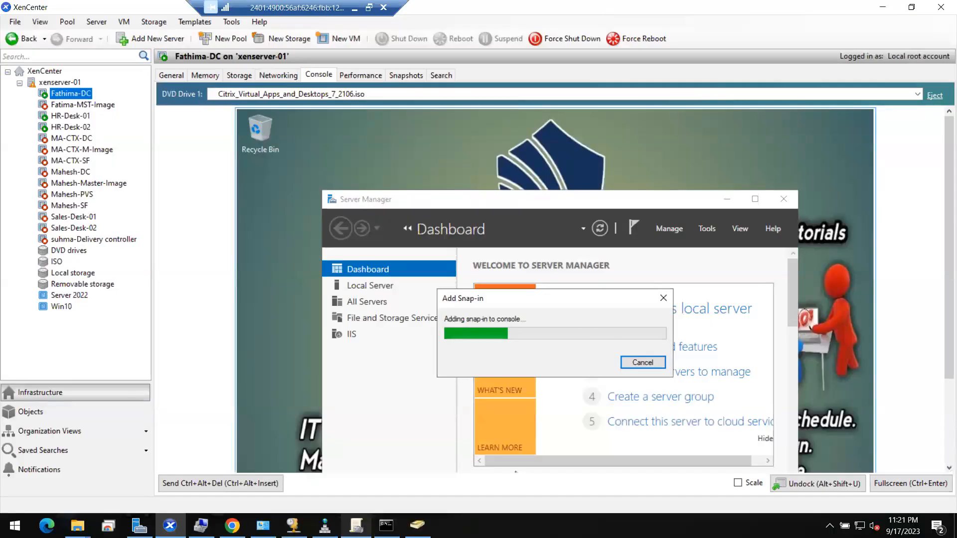
- Check the signed-in users in Task Manager, then go full screen and minimize Server Manager
{"action": "right_click", "coordinate": [504, 525]}
{"action": "left_click", "coordinate": [588, 471]}
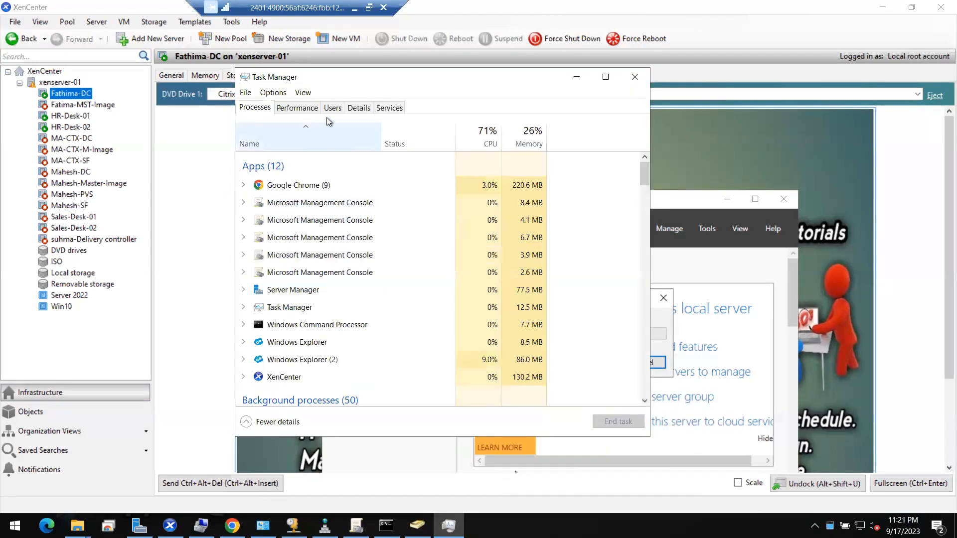
{"action": "left_click", "coordinate": [333, 108]}
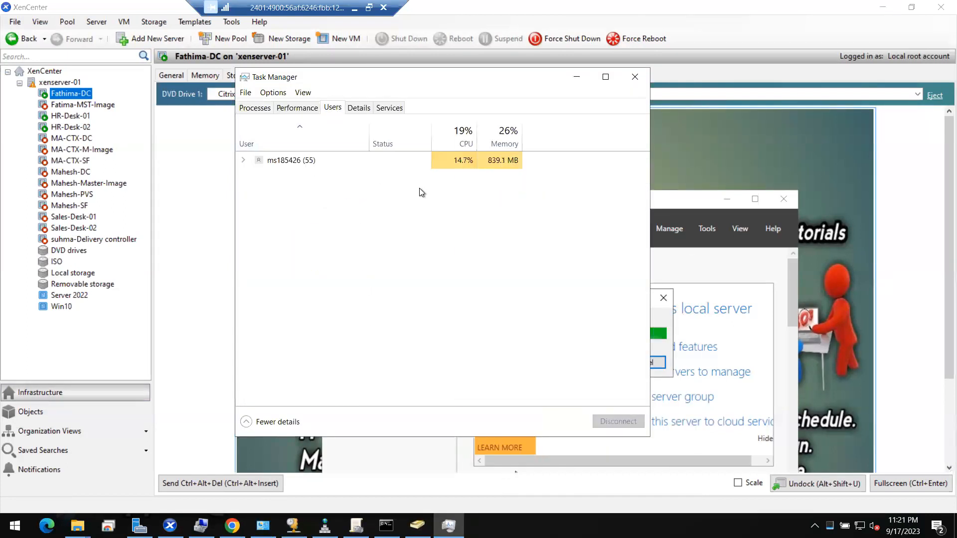
{"action": "left_click", "coordinate": [635, 78]}
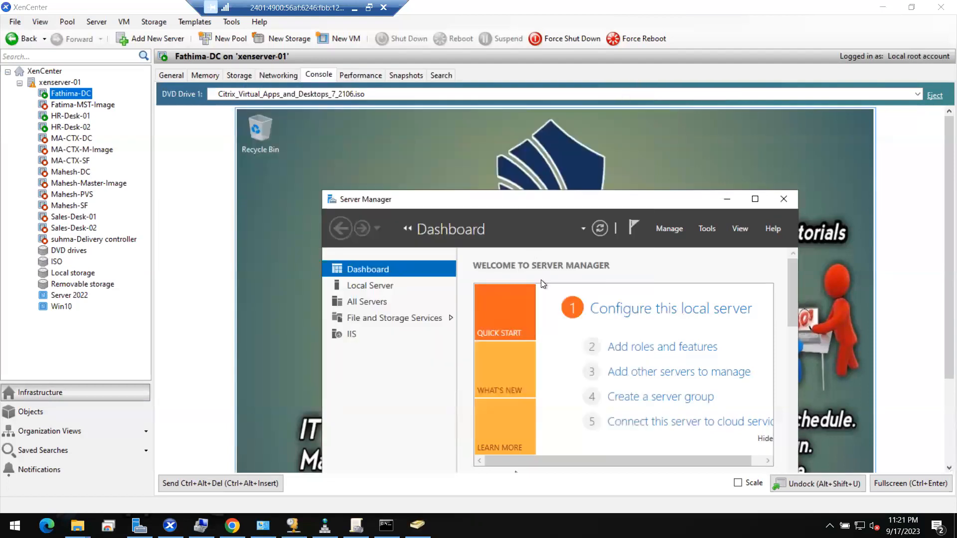
{"action": "left_click", "coordinate": [898, 481]}
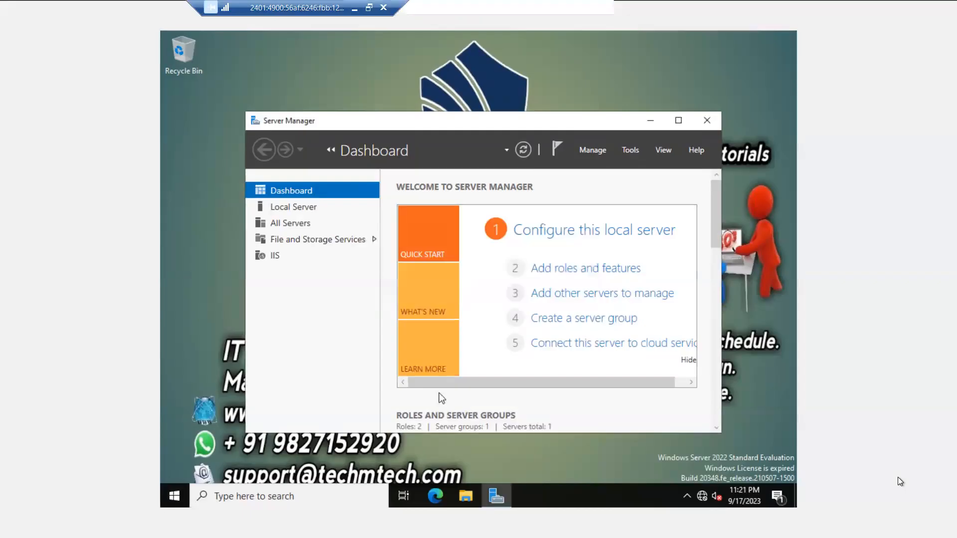
{"action": "left_click", "coordinate": [650, 120]}
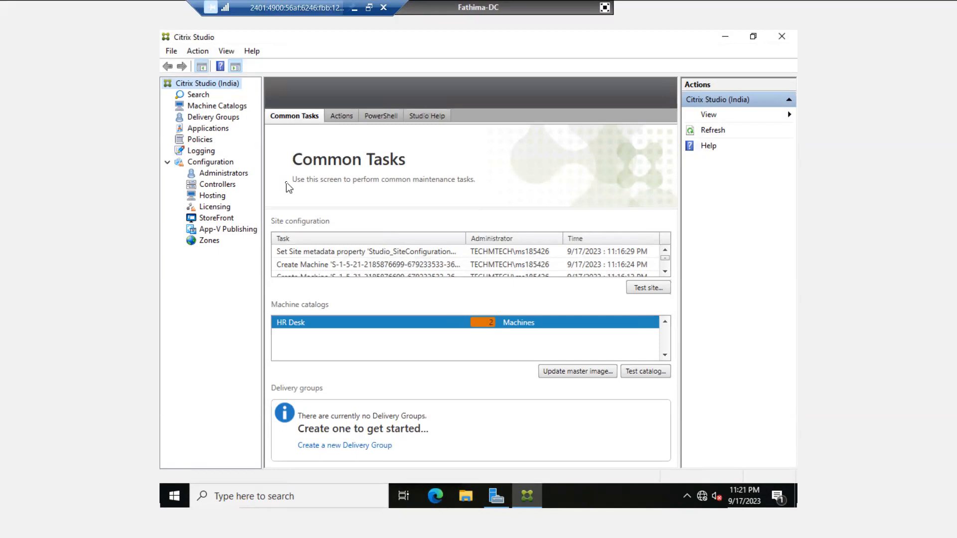
- Look over the HR Desk machine catalog, then return to the empty Delivery Groups list
{"action": "left_click", "coordinate": [215, 119]}
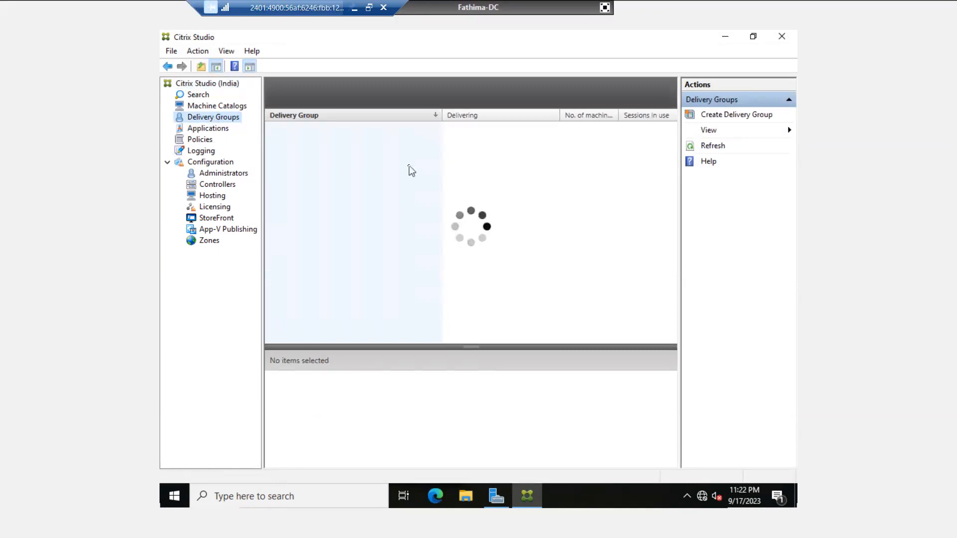
{"action": "left_click", "coordinate": [606, 7]}
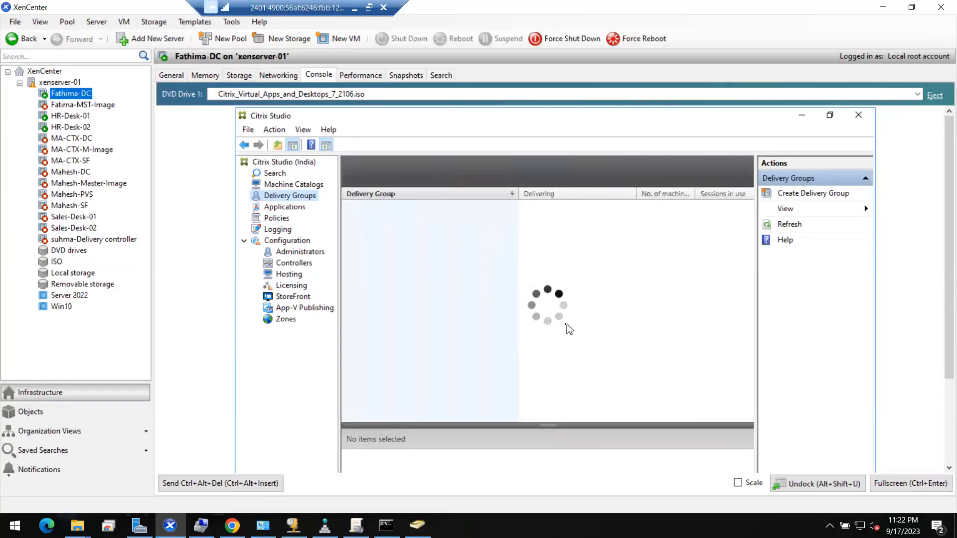
{"action": "left_click", "coordinate": [911, 483]}
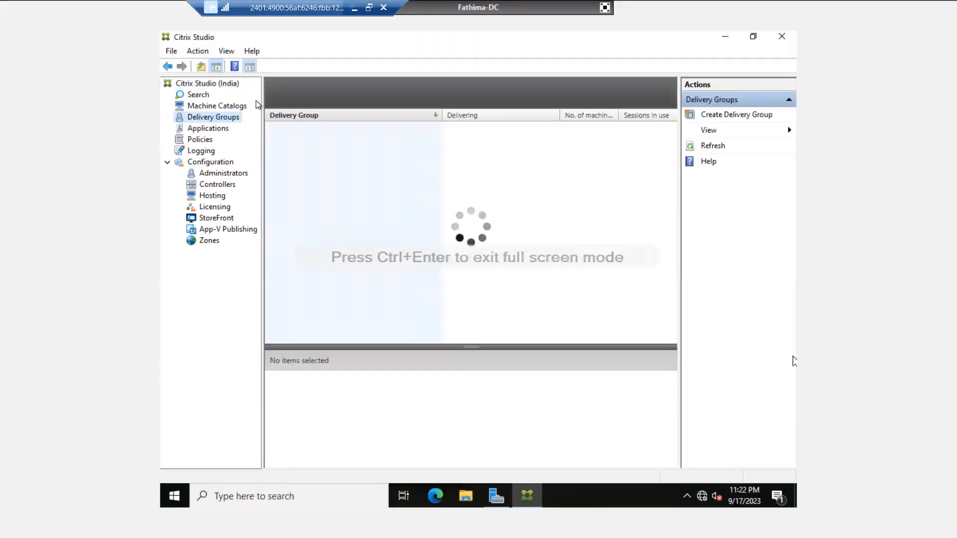
{"action": "left_click", "coordinate": [230, 107]}
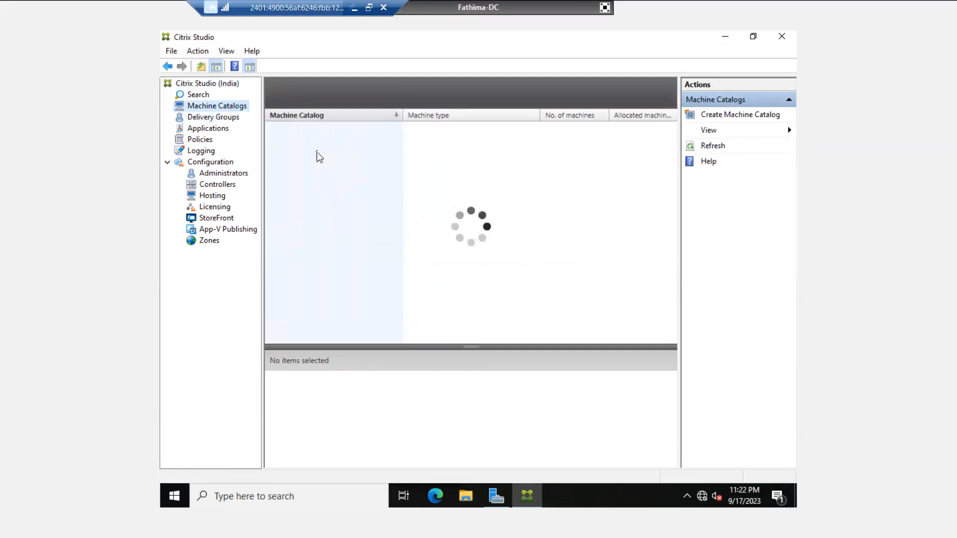
{"action": "left_click", "coordinate": [216, 119]}
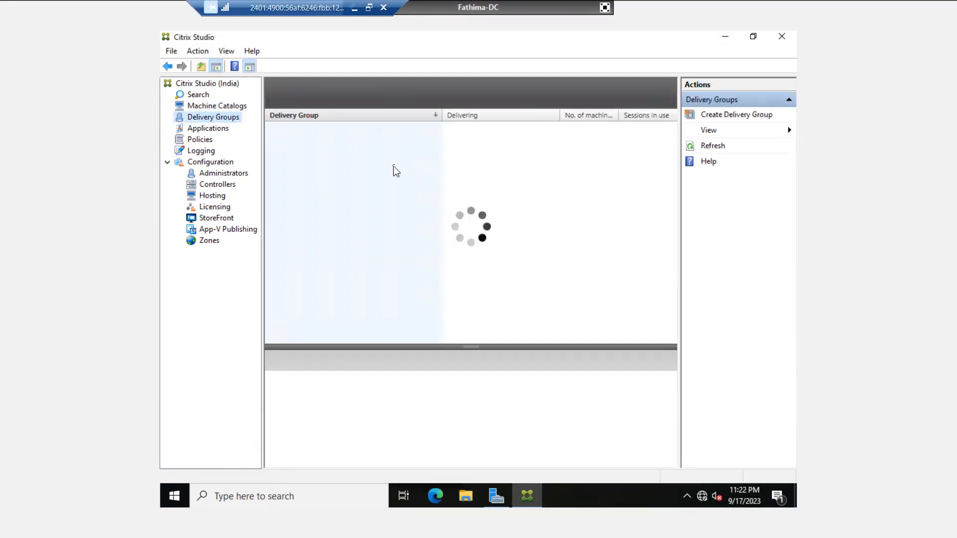
{"action": "left_click", "coordinate": [215, 106]}
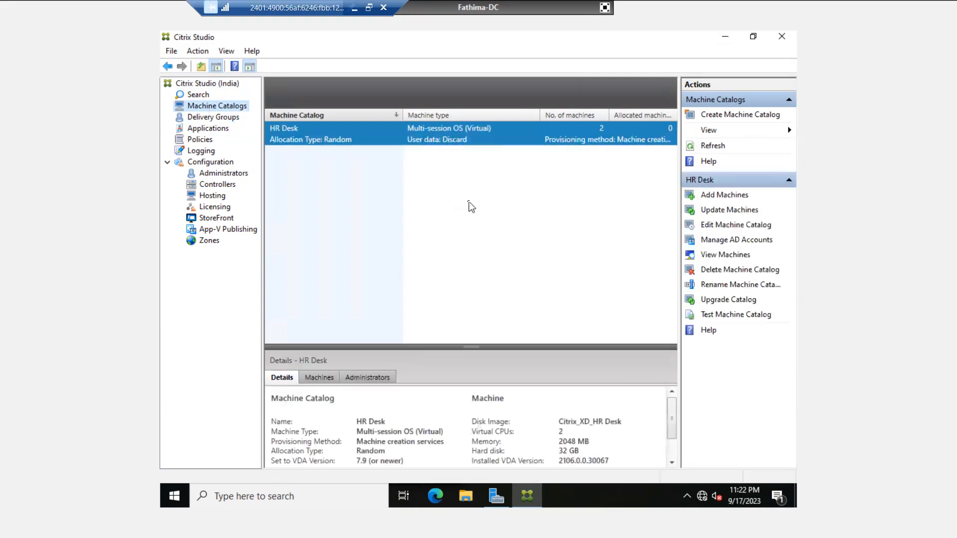
{"action": "left_click", "coordinate": [212, 120]}
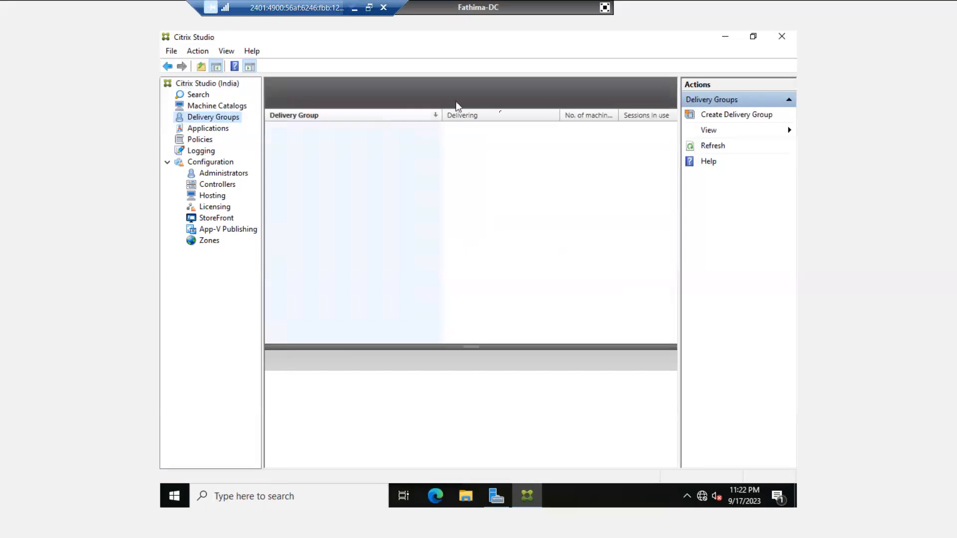
- Start a new delivery group from the HR Desk catalog with 1 machine and reach Users
{"action": "left_click", "coordinate": [714, 118]}
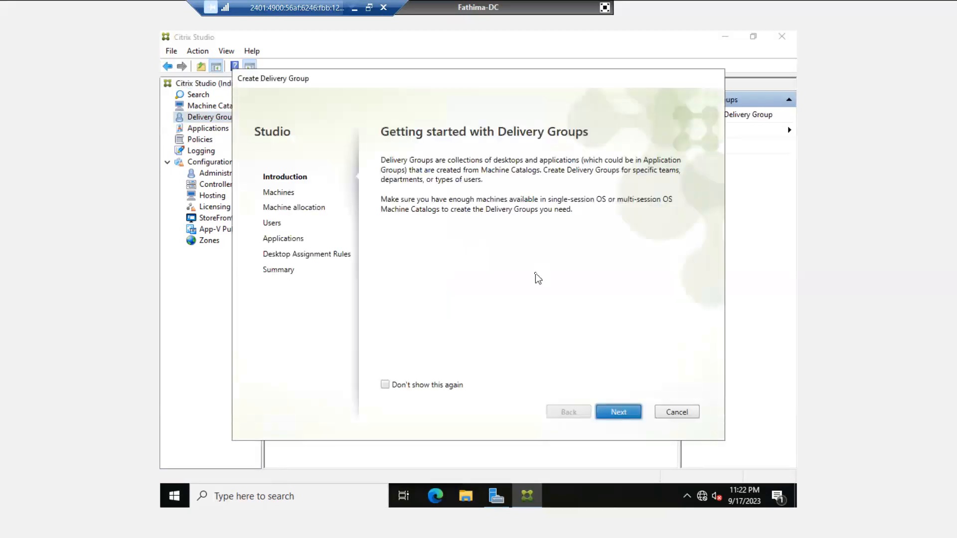
{"action": "left_click", "coordinate": [618, 412]}
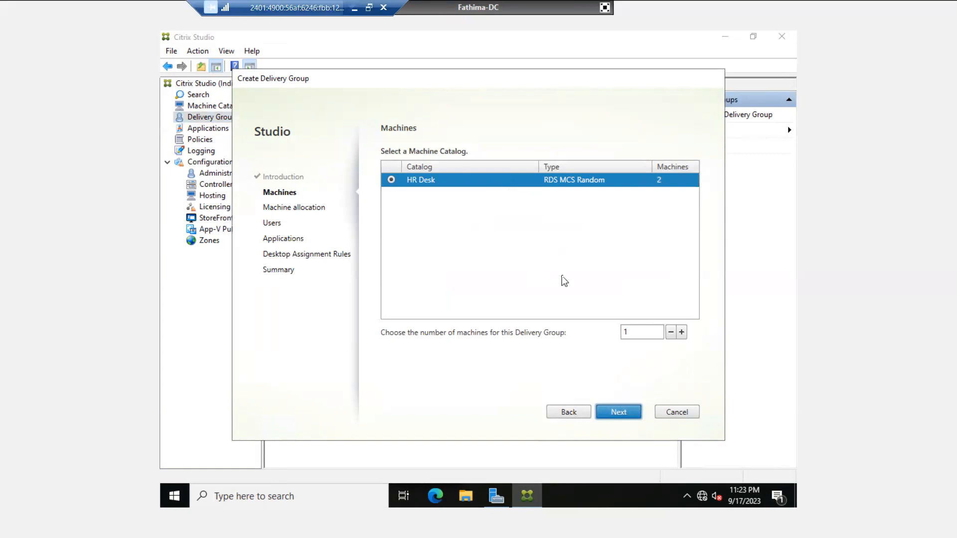
{"action": "left_click", "coordinate": [638, 332]}
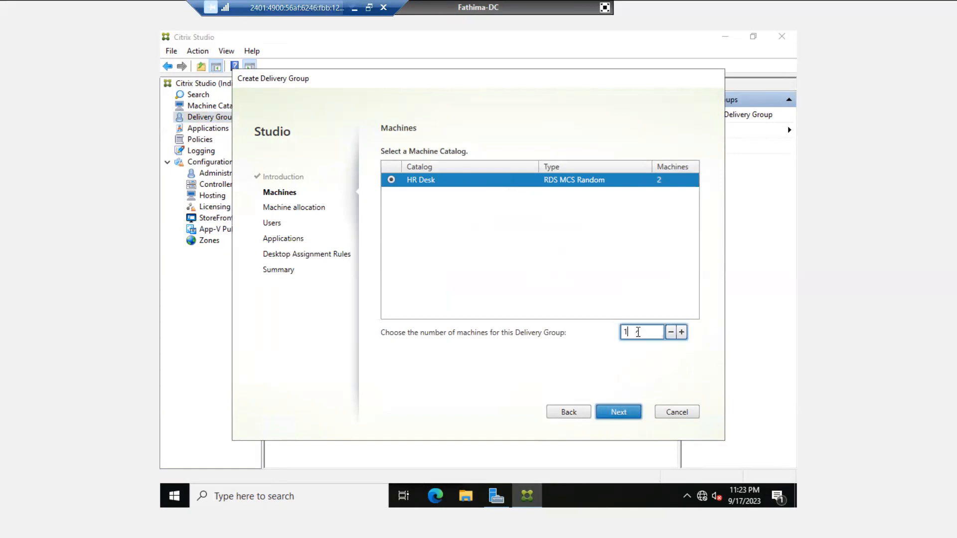
{"action": "left_click", "coordinate": [622, 411]}
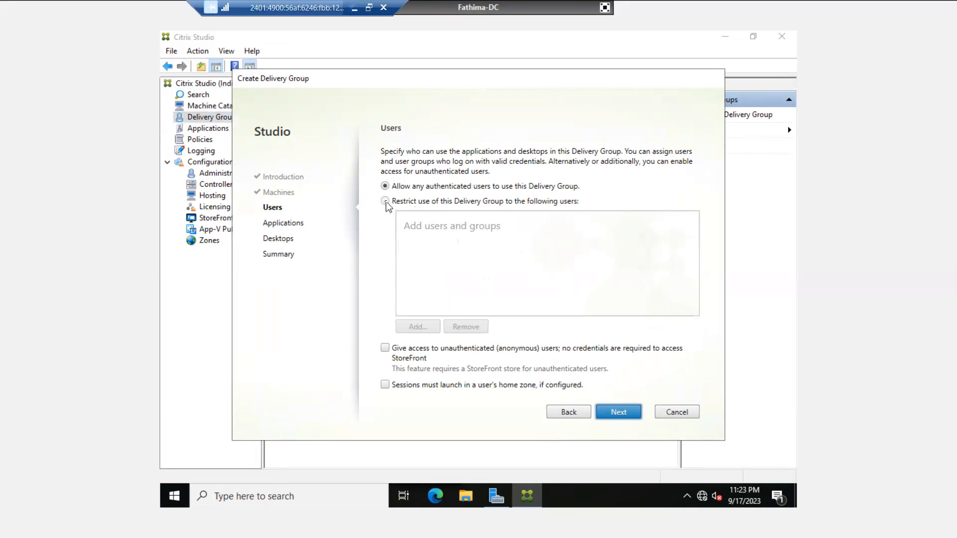
- Restrict the delivery group to Test User 01, found by searching 'test', then continue
{"action": "left_click", "coordinate": [386, 201]}
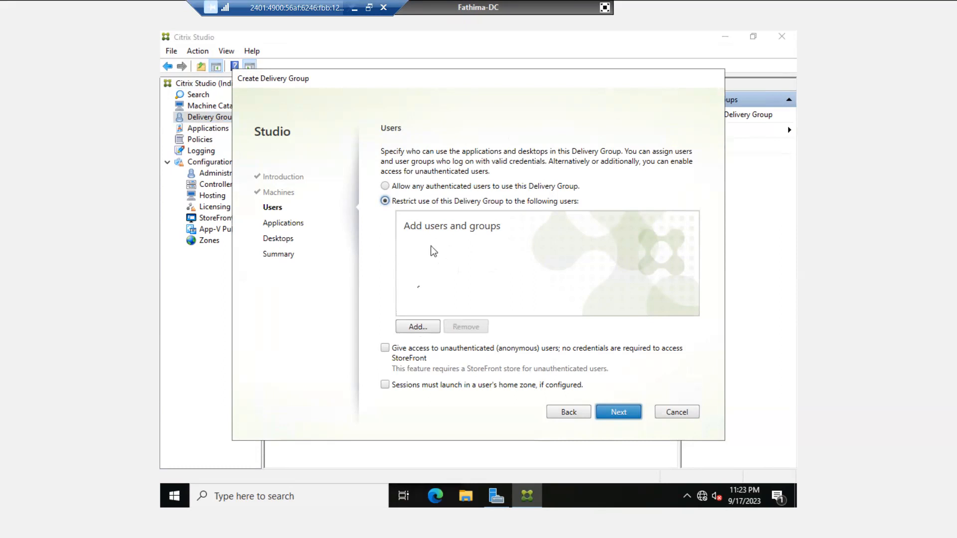
{"action": "left_click", "coordinate": [411, 328]}
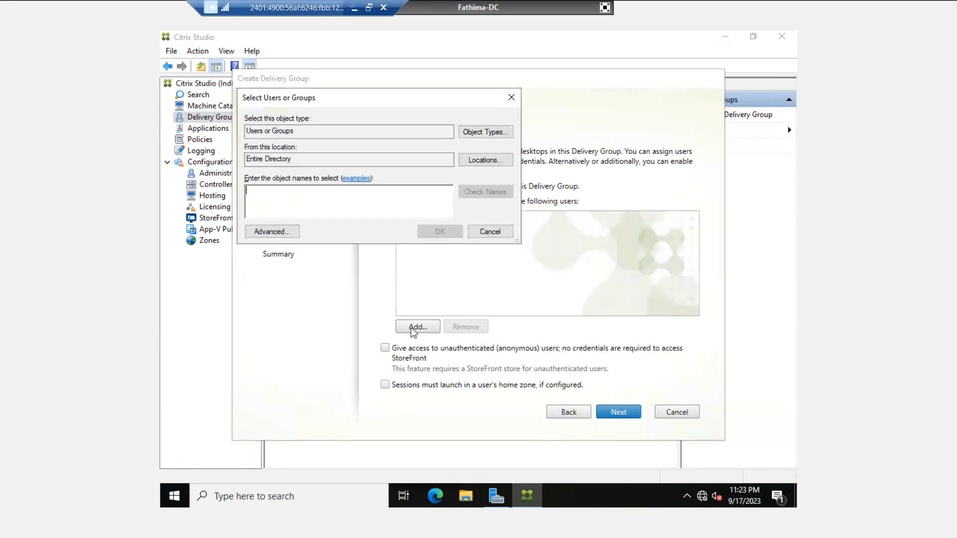
{"action": "type", "text": "test"}
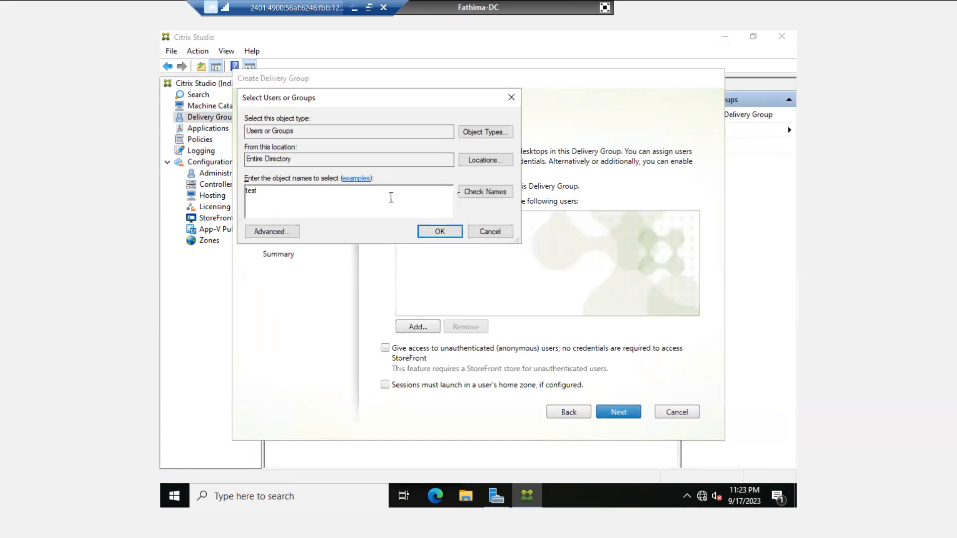
{"action": "left_click", "coordinate": [489, 193]}
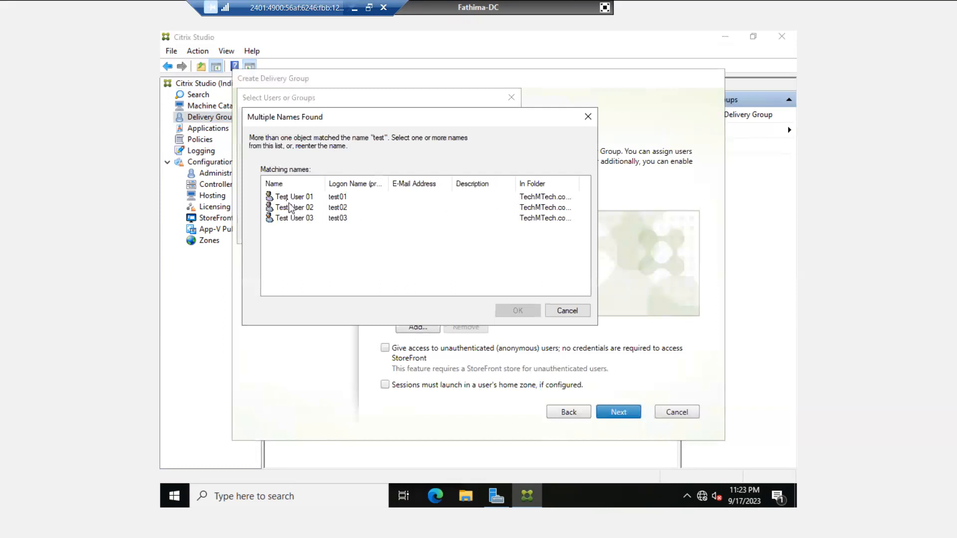
{"action": "left_click", "coordinate": [302, 200]}
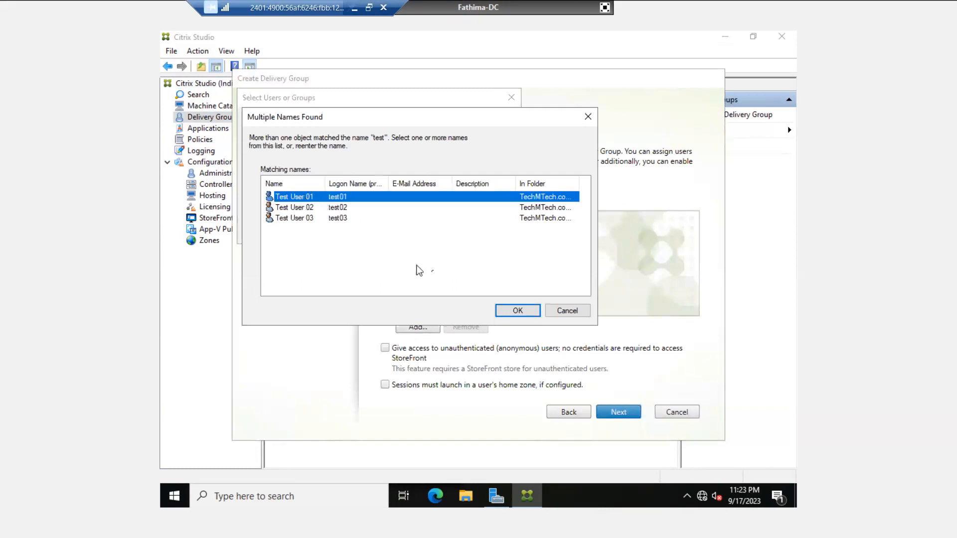
{"action": "left_click", "coordinate": [508, 311]}
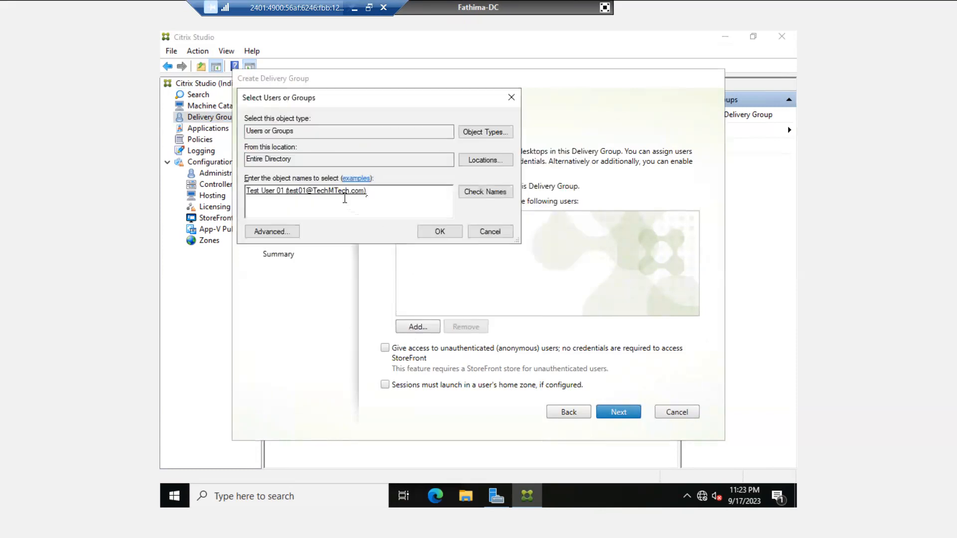
{"action": "left_click", "coordinate": [440, 232]}
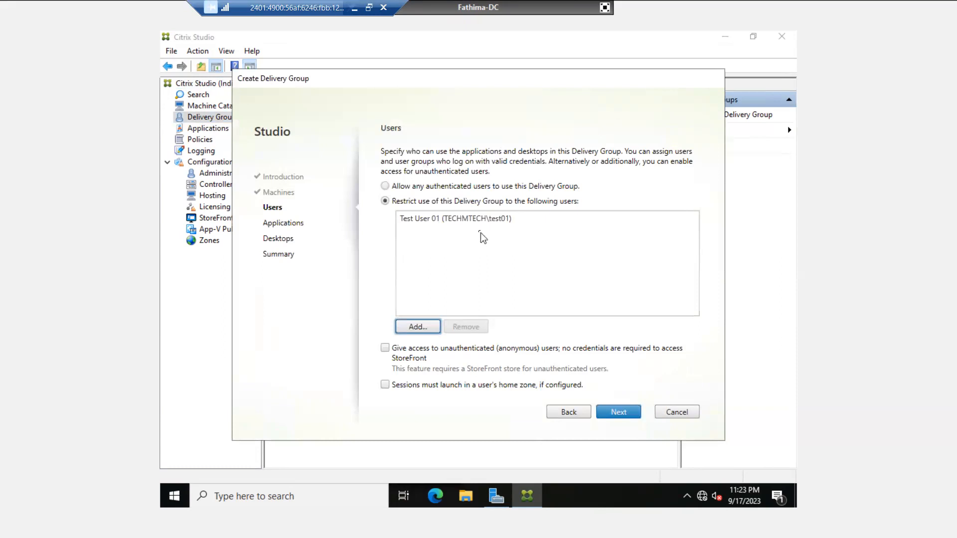
{"action": "left_click", "coordinate": [451, 221]}
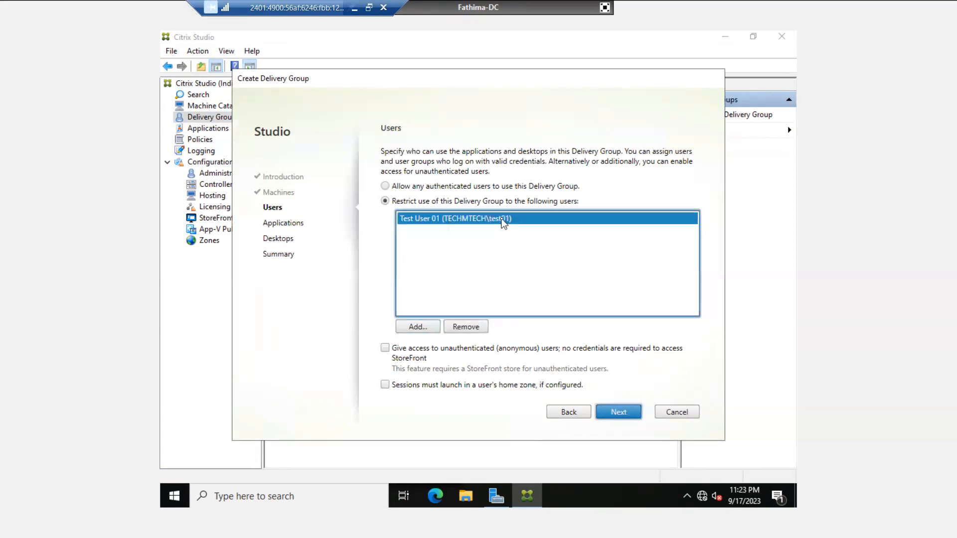
{"action": "left_click", "coordinate": [612, 410]}
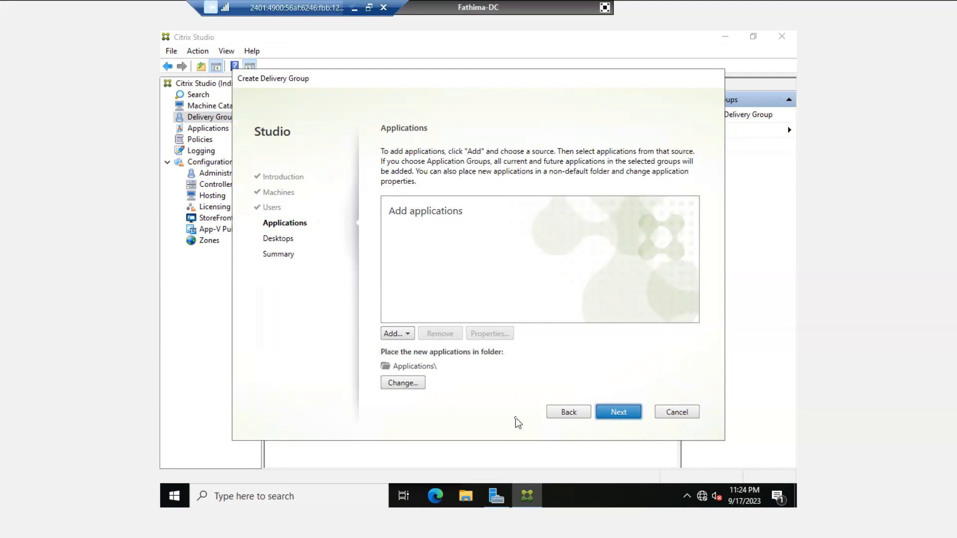
- On the Desktops step, add a desktop named 'HR-Desk' restricted to Test User 01
{"action": "left_click", "coordinate": [619, 412]}
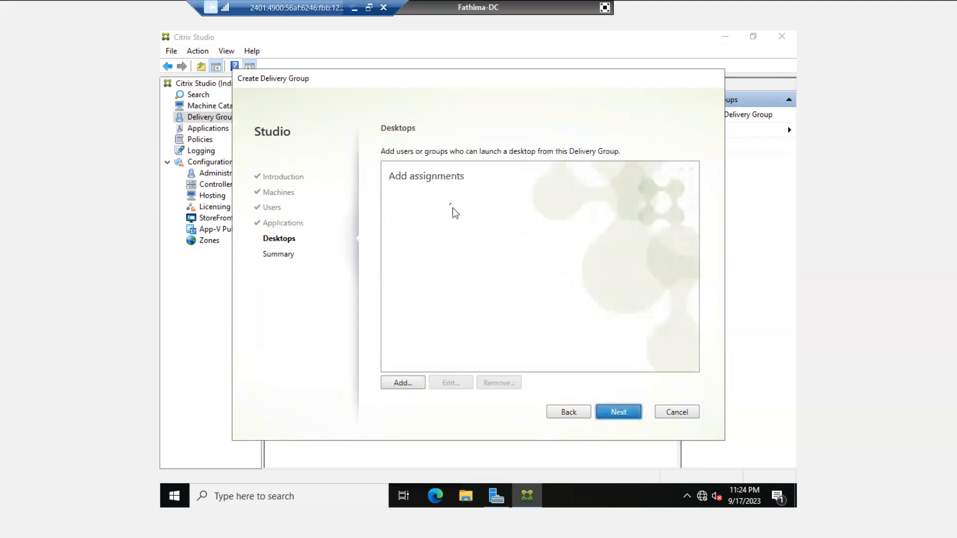
{"action": "left_click", "coordinate": [402, 383]}
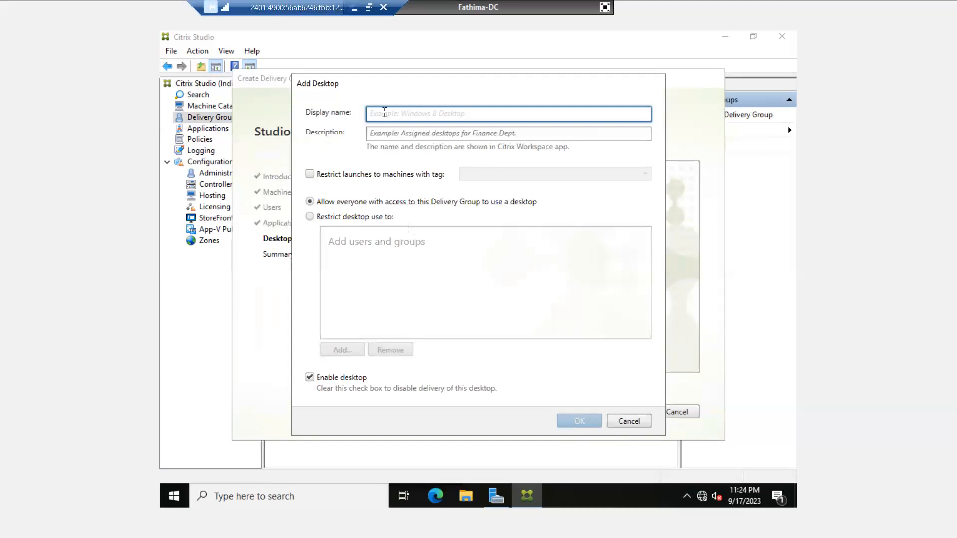
{"action": "type", "text": "HR-Desk"}
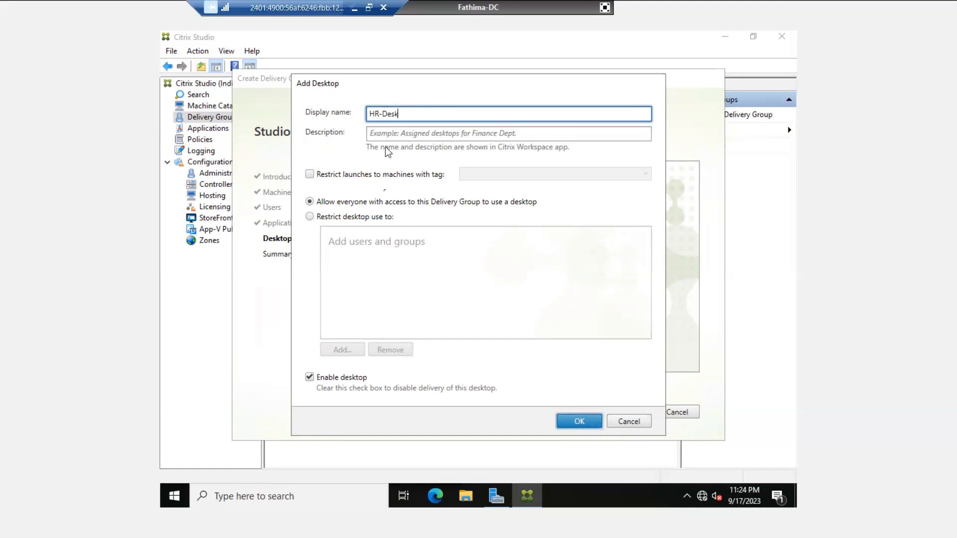
{"action": "left_click", "coordinate": [312, 218]}
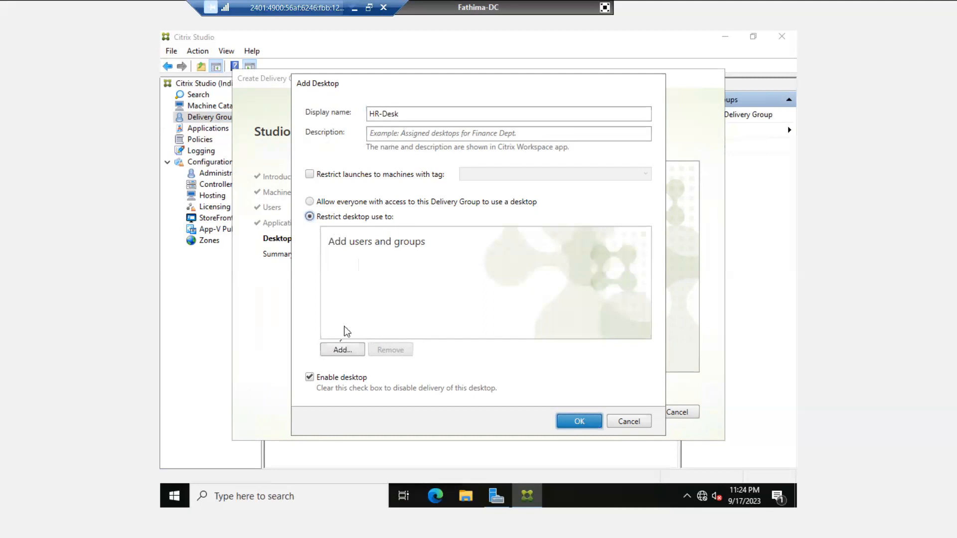
{"action": "left_click", "coordinate": [341, 350]}
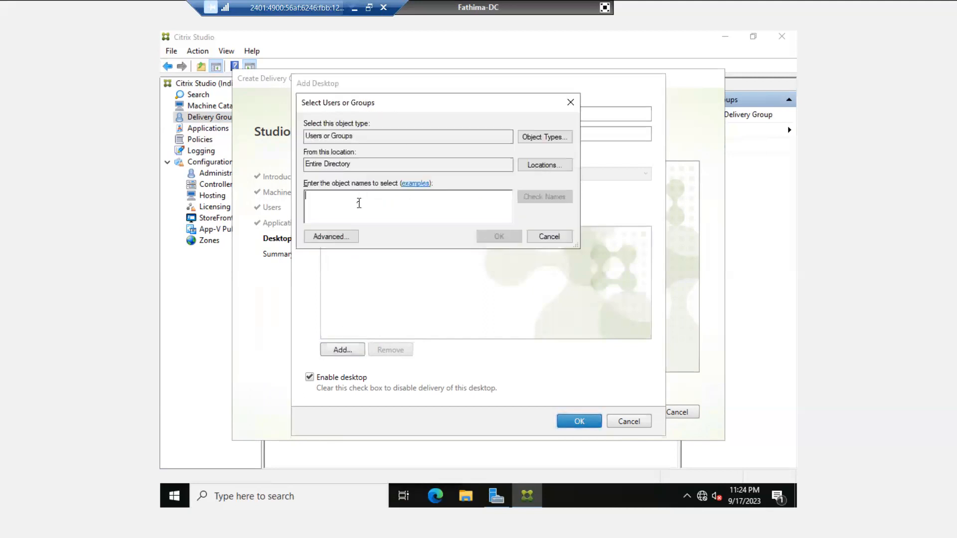
{"action": "type", "text": "test"}
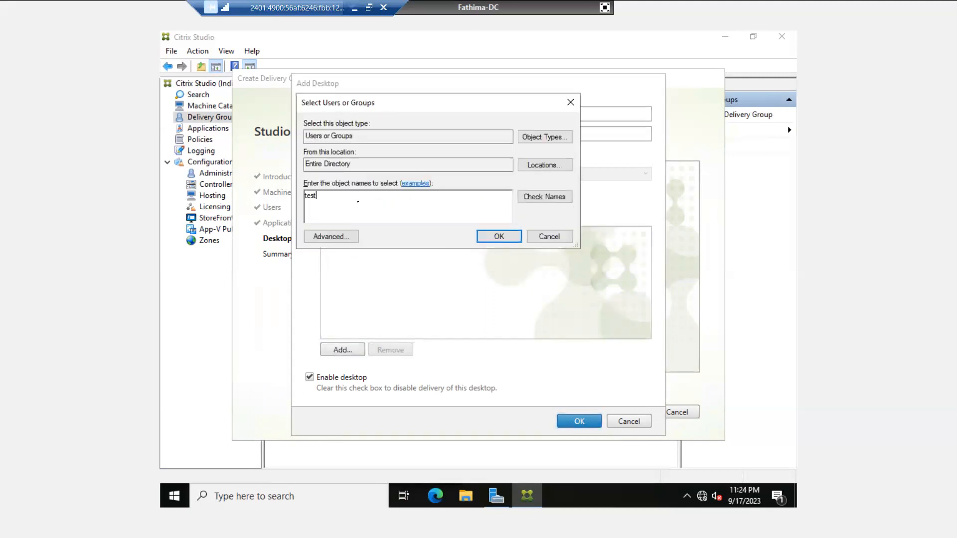
{"action": "left_click", "coordinate": [536, 199]}
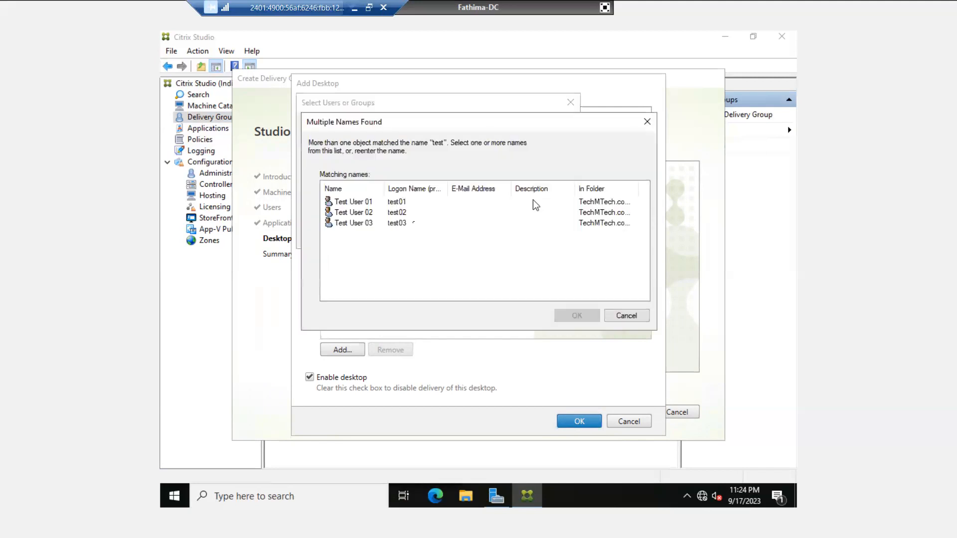
{"action": "left_click", "coordinate": [359, 206]}
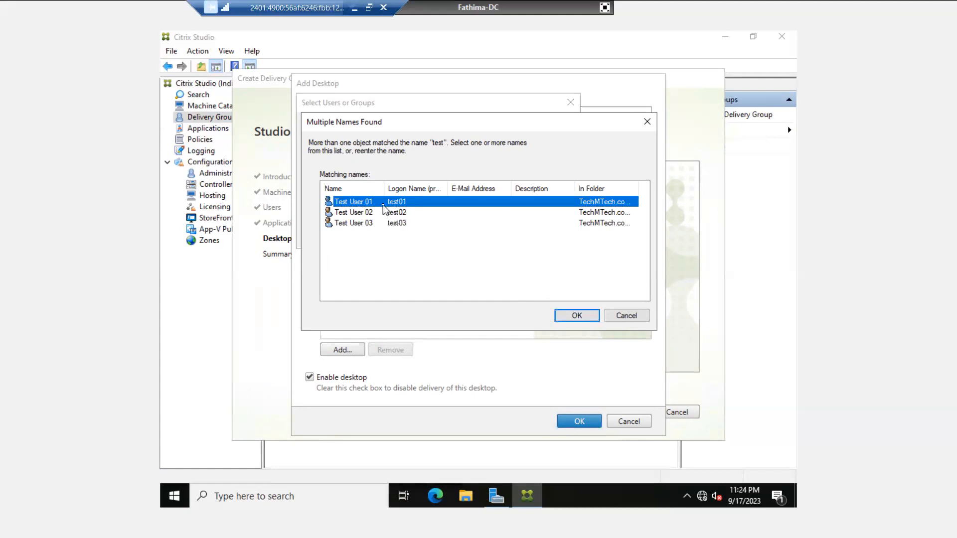
{"action": "left_click", "coordinate": [570, 316]}
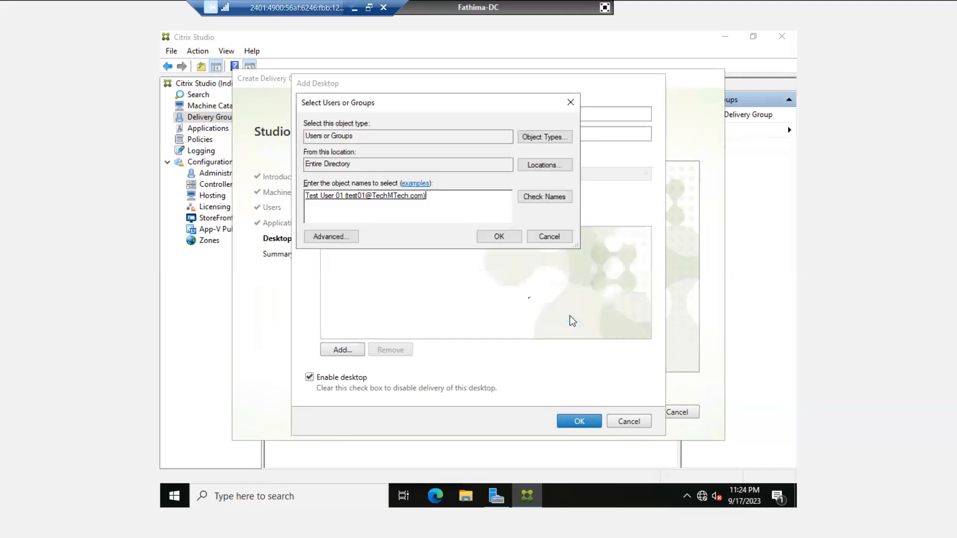
{"action": "left_click", "coordinate": [492, 242]}
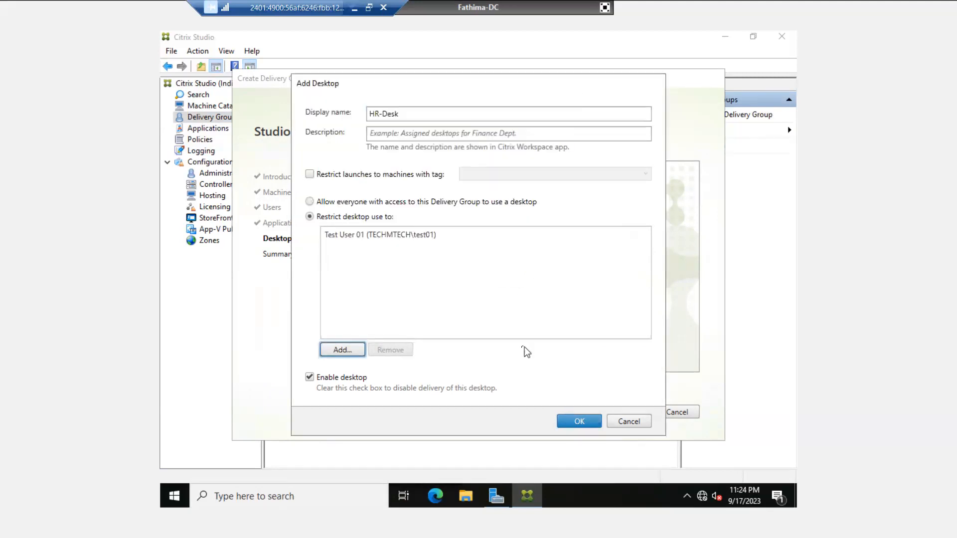
{"action": "left_click", "coordinate": [577, 423]}
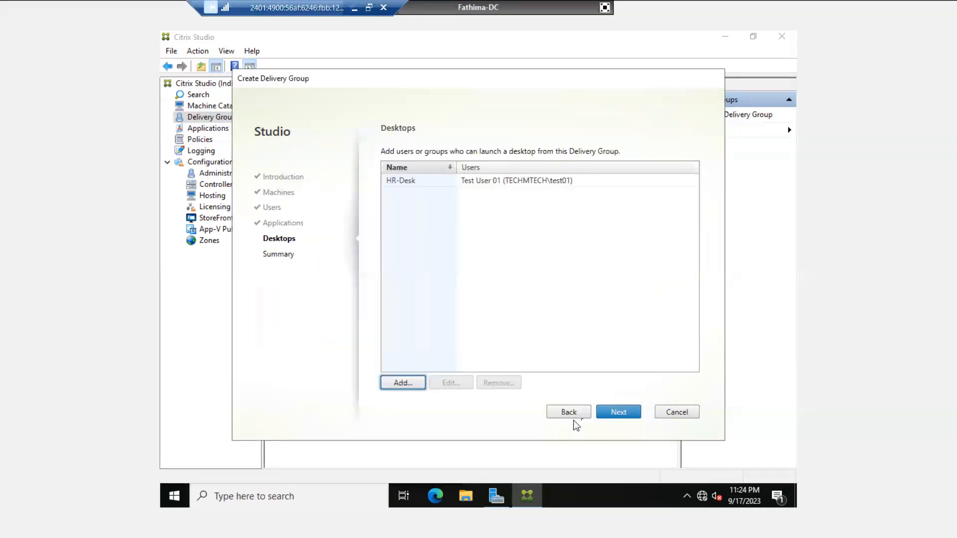
- Name the delivery group 'HR Team', finish the wizard, and exit the console's full screen
{"action": "left_click", "coordinate": [618, 411]}
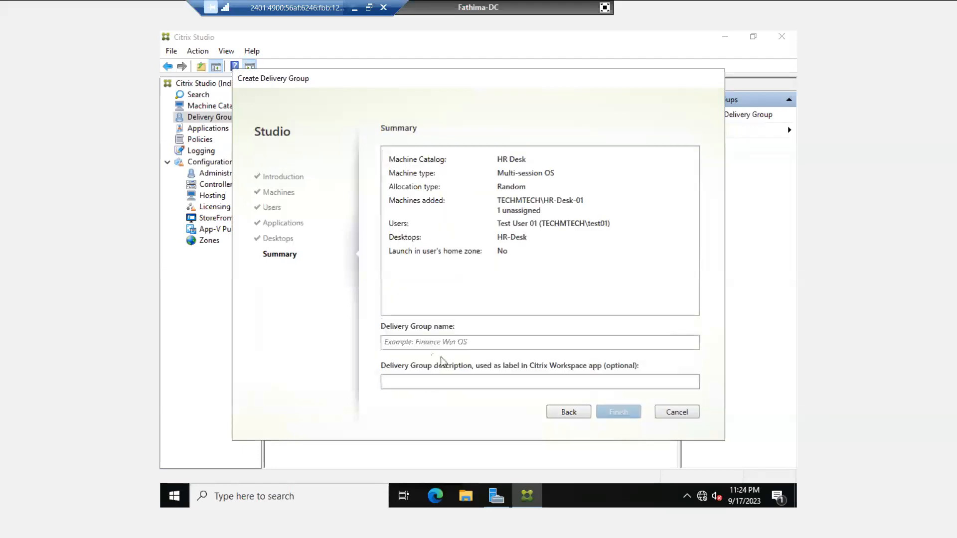
{"action": "left_click", "coordinate": [424, 345]}
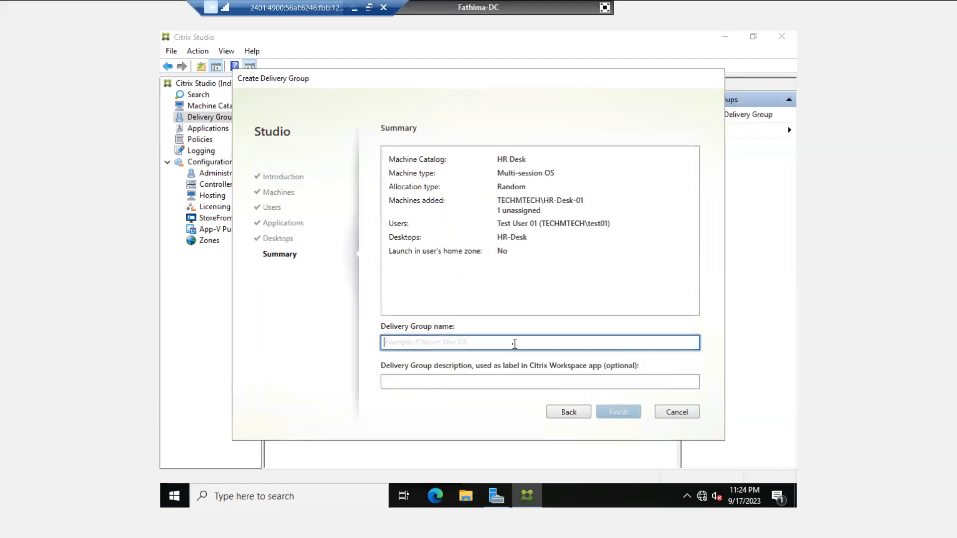
{"action": "type", "text": "H"}
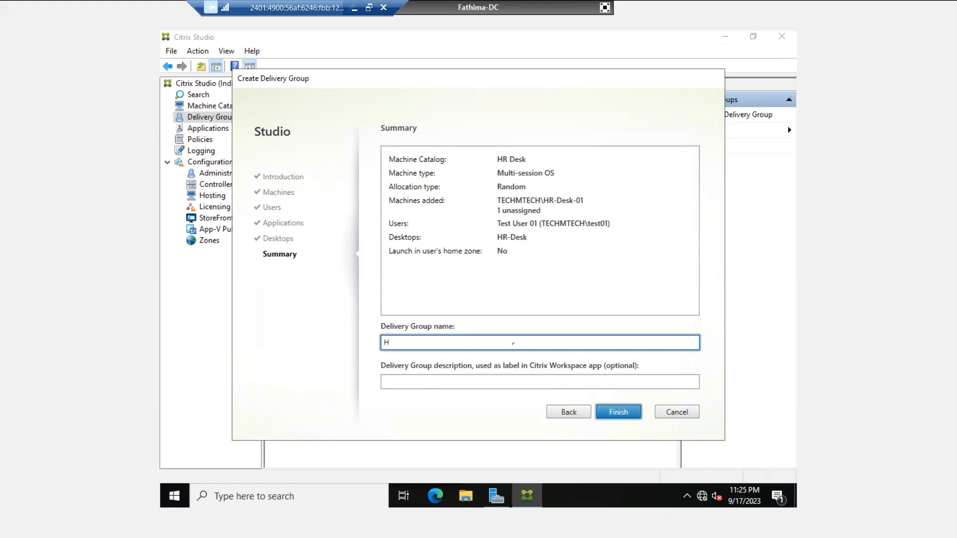
{"action": "type", "text": "R Team"}
{"action": "left_click", "coordinate": [625, 415]}
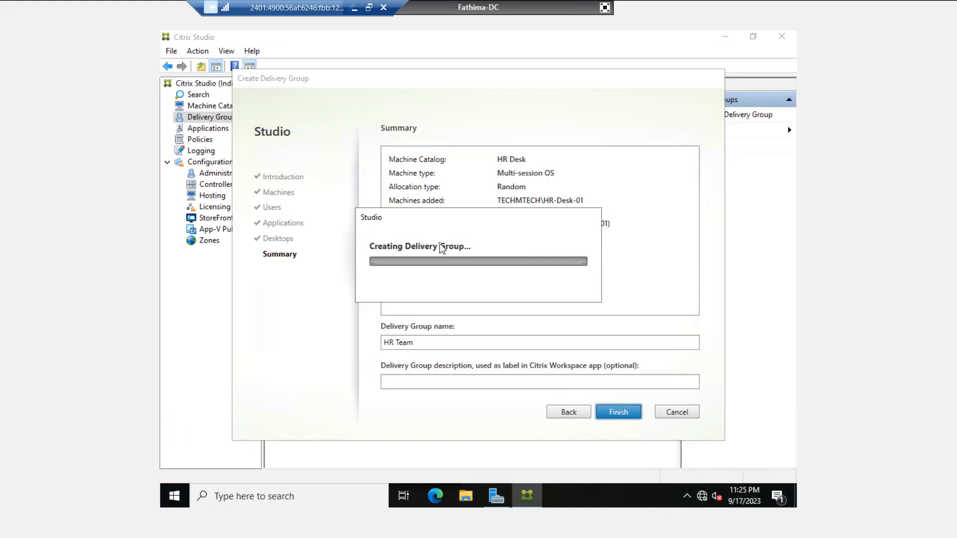
{"action": "left_click", "coordinate": [607, 6]}
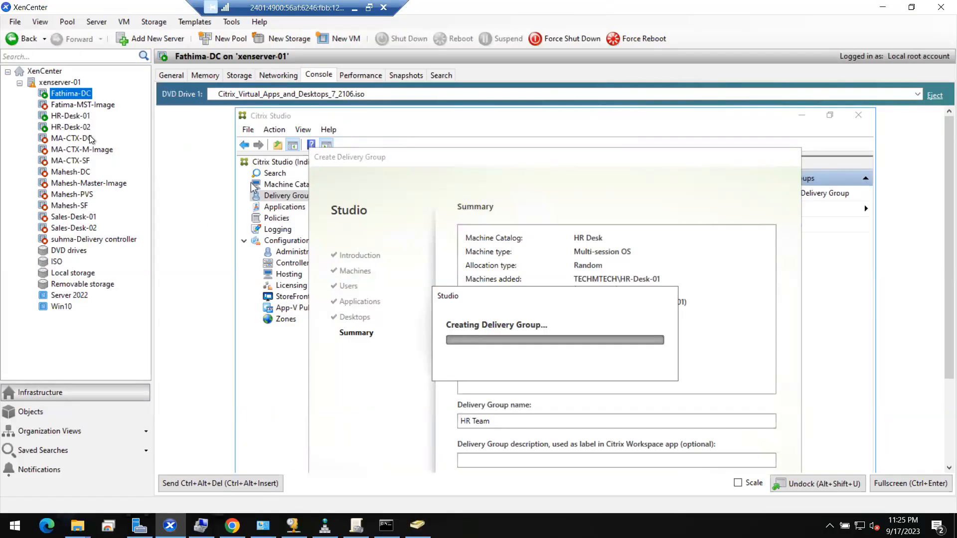
{"action": "left_click", "coordinate": [67, 118]}
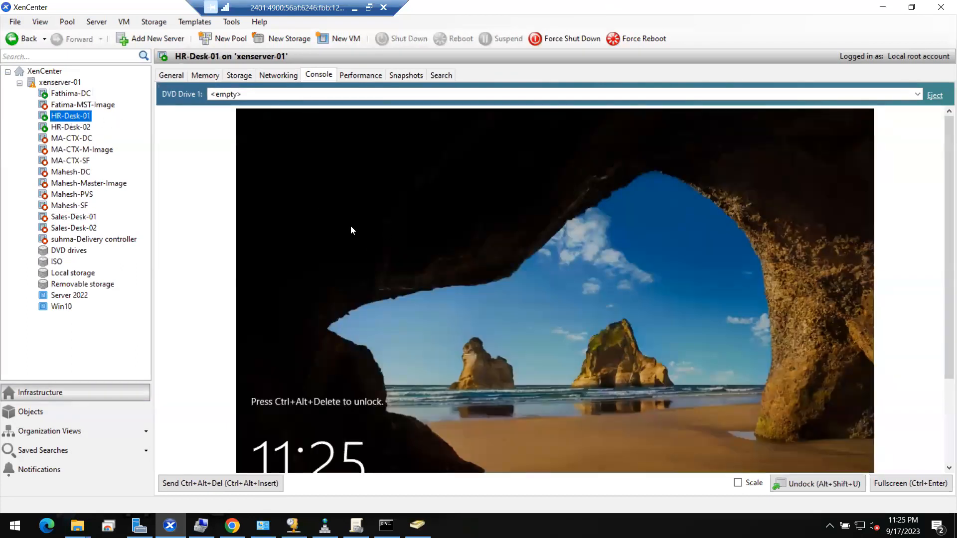
{"action": "left_click", "coordinate": [80, 94]}
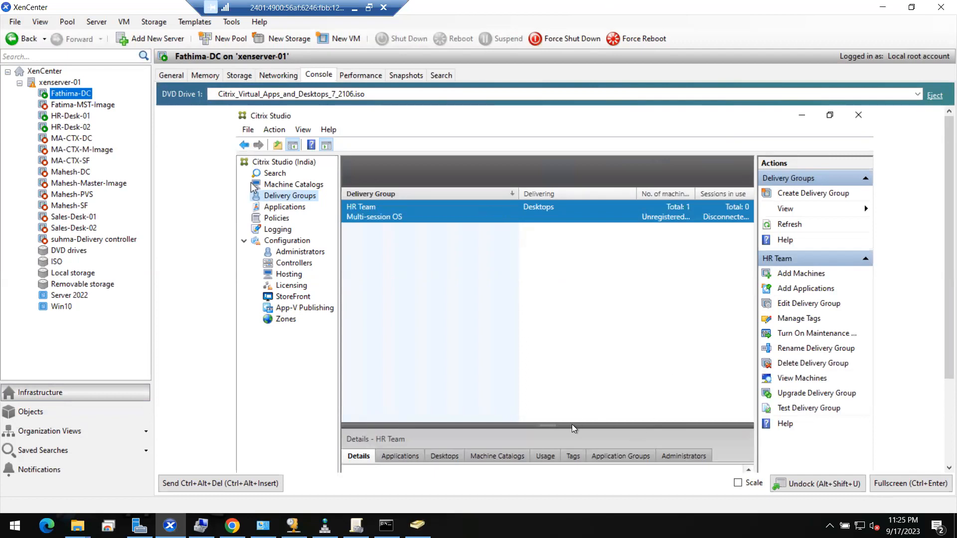
- Enlarge the details pane and inspect HR Team's HR-Desk desktop and HR Desk catalog
{"action": "left_click", "coordinate": [908, 479]}
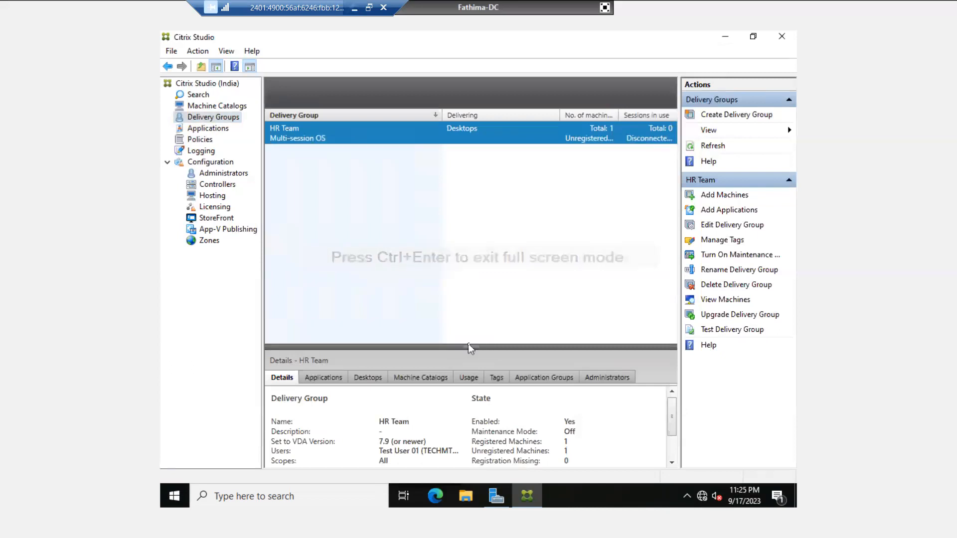
{"action": "left_click_drag", "start_coordinate": [471, 349], "coordinate": [468, 267]}
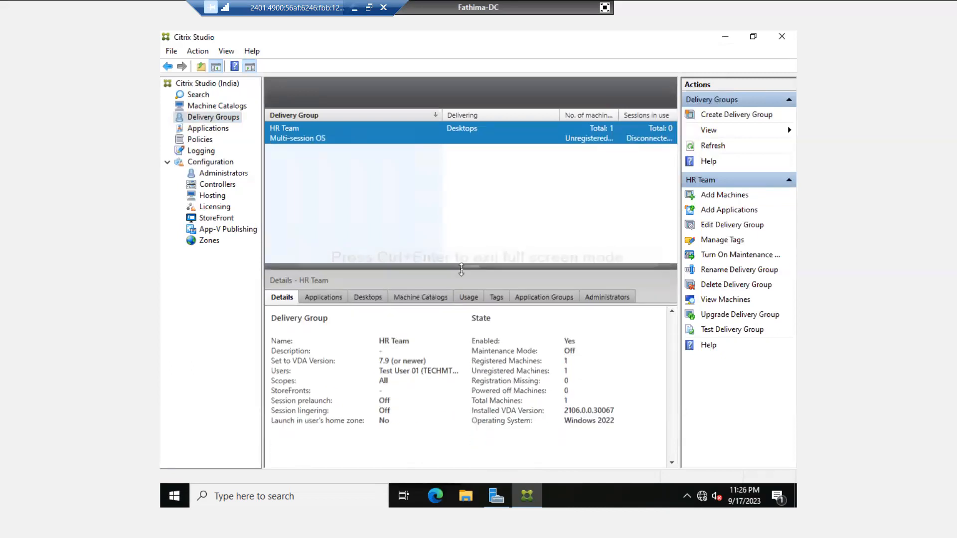
{"action": "left_click", "coordinate": [366, 297]}
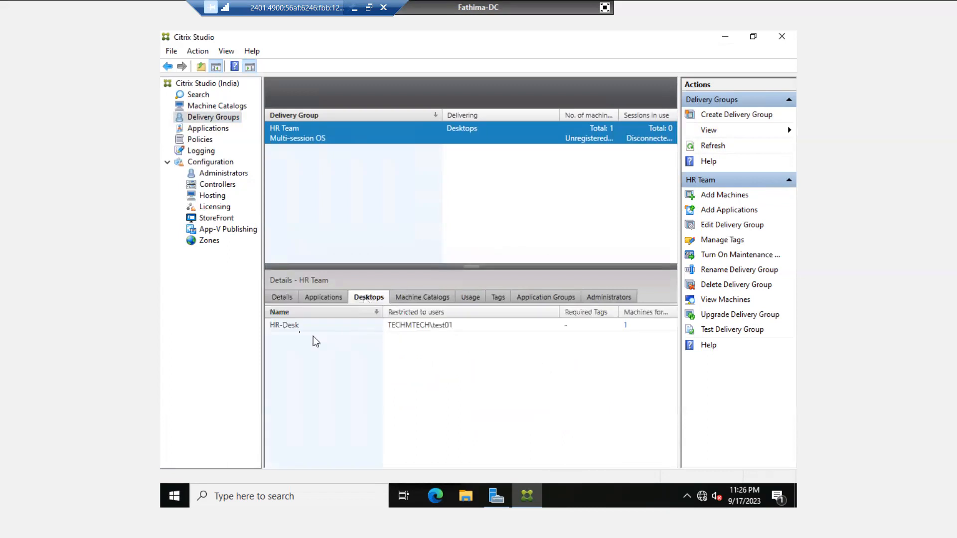
{"action": "left_click", "coordinate": [296, 325]}
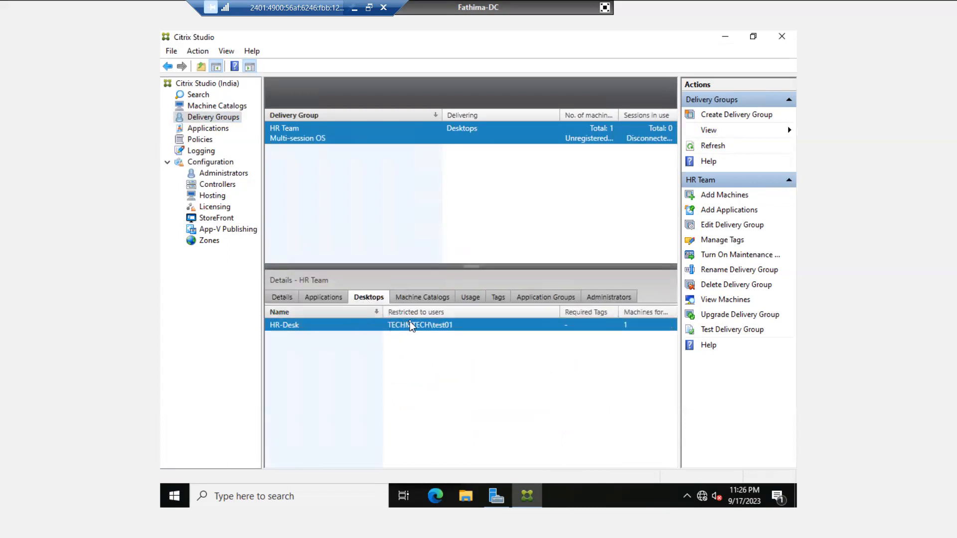
{"action": "left_click", "coordinate": [420, 297]}
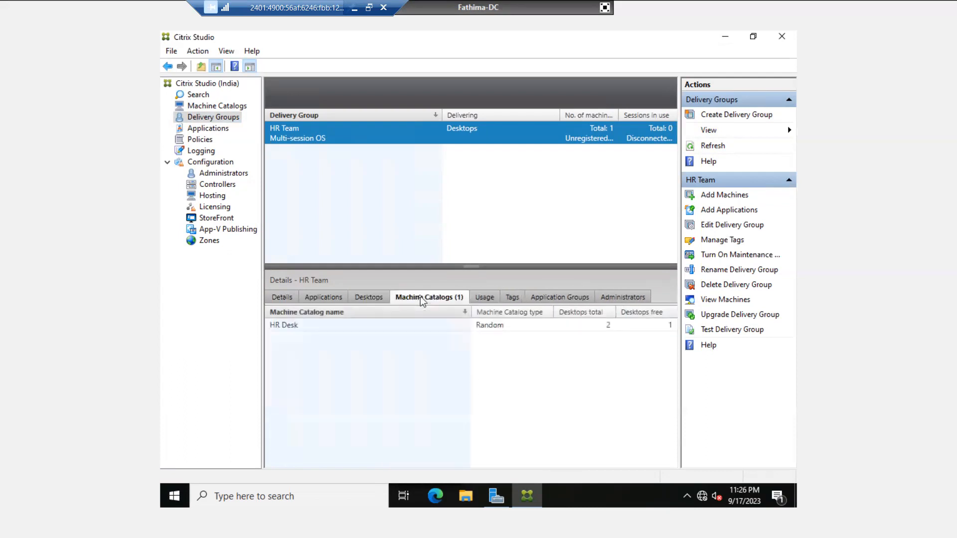
{"action": "left_click", "coordinate": [313, 326]}
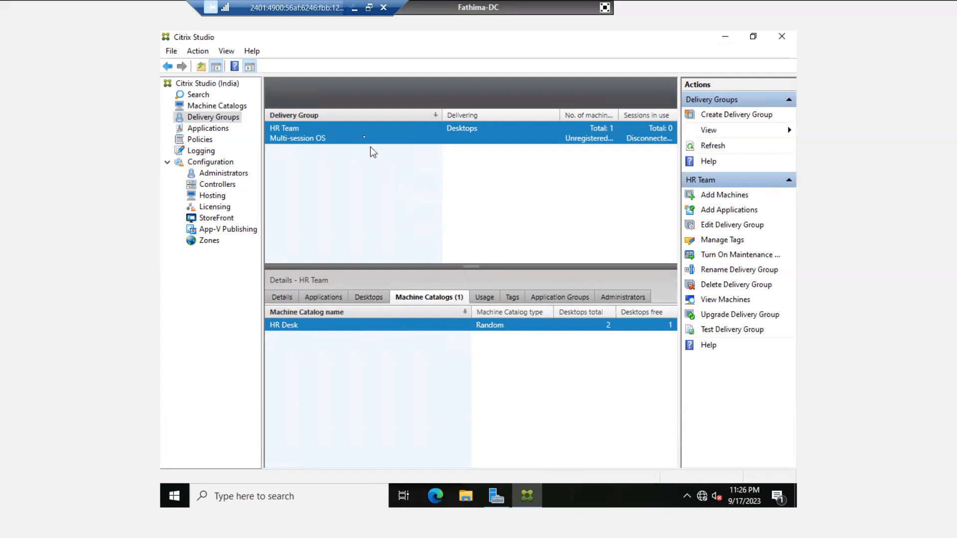
- List HR Team's machines with full names shown, then go to the Applications section
{"action": "double_click", "coordinate": [363, 134]}
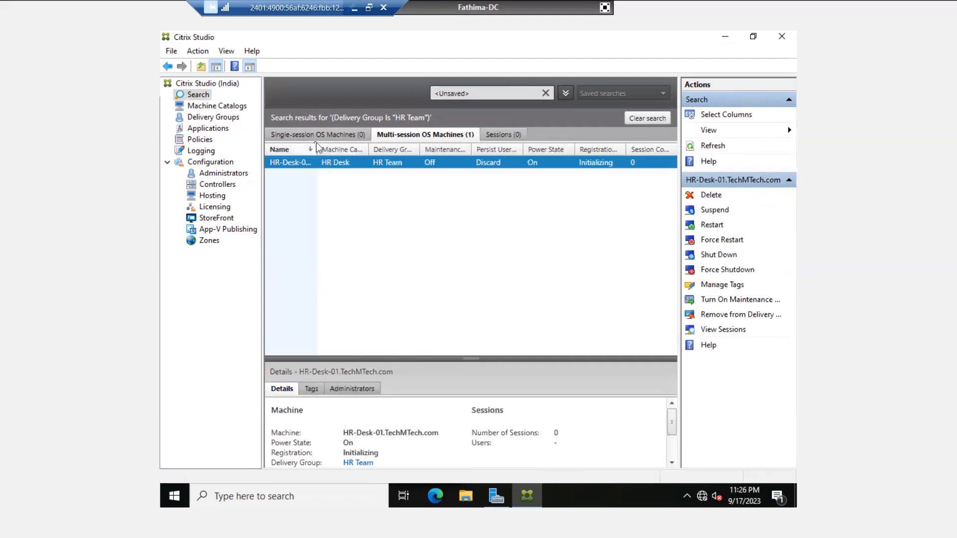
{"action": "left_click_drag", "start_coordinate": [317, 148], "coordinate": [423, 161]}
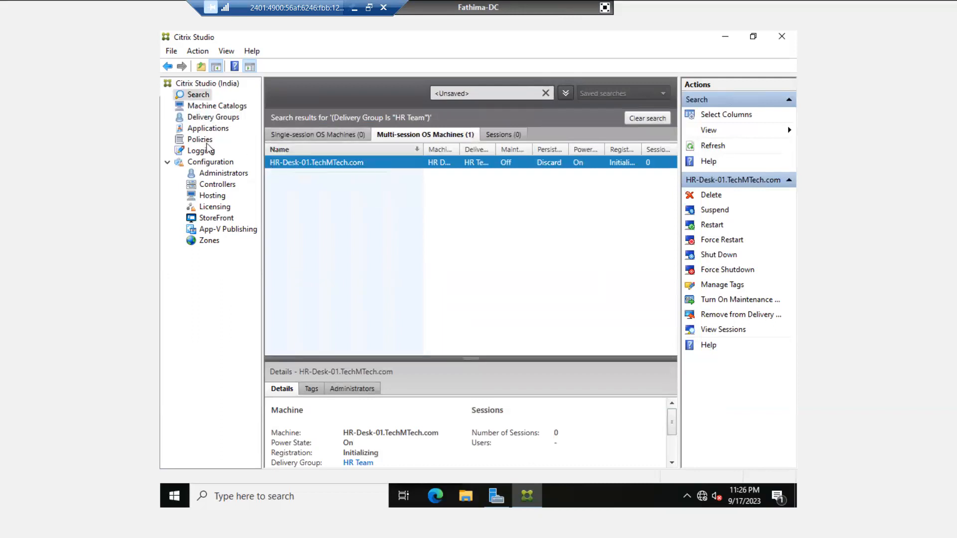
{"action": "left_click", "coordinate": [196, 129]}
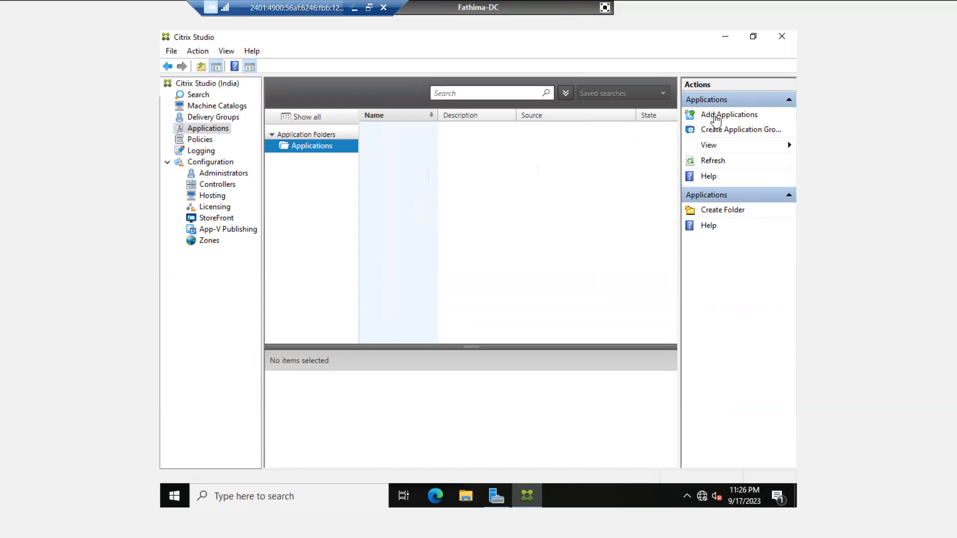
{"action": "left_click", "coordinate": [714, 114]}
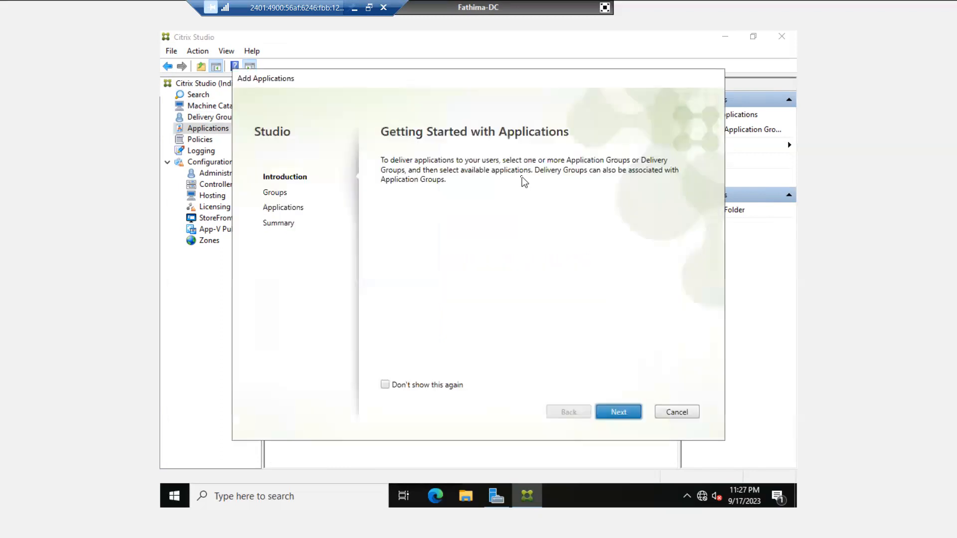
{"action": "left_click", "coordinate": [678, 413]}
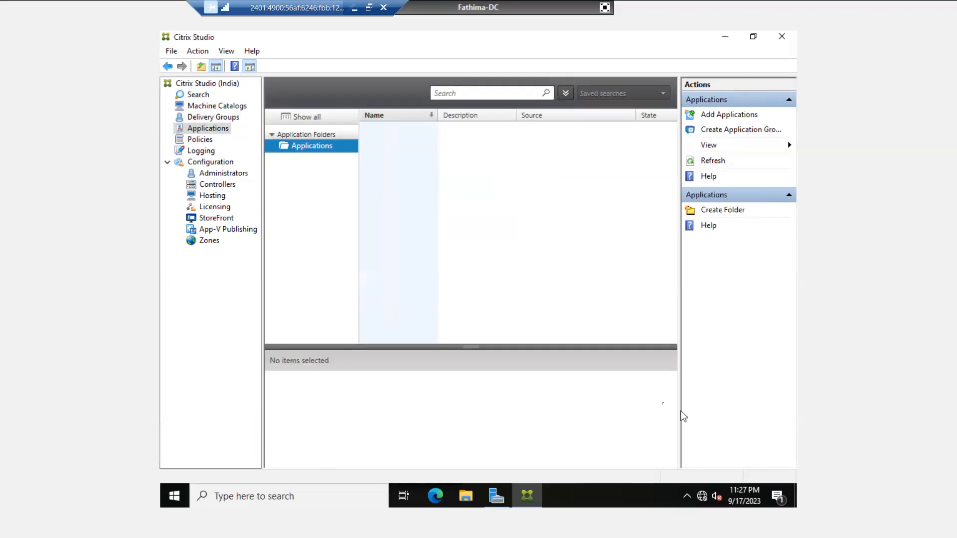
{"action": "left_click", "coordinate": [210, 117]}
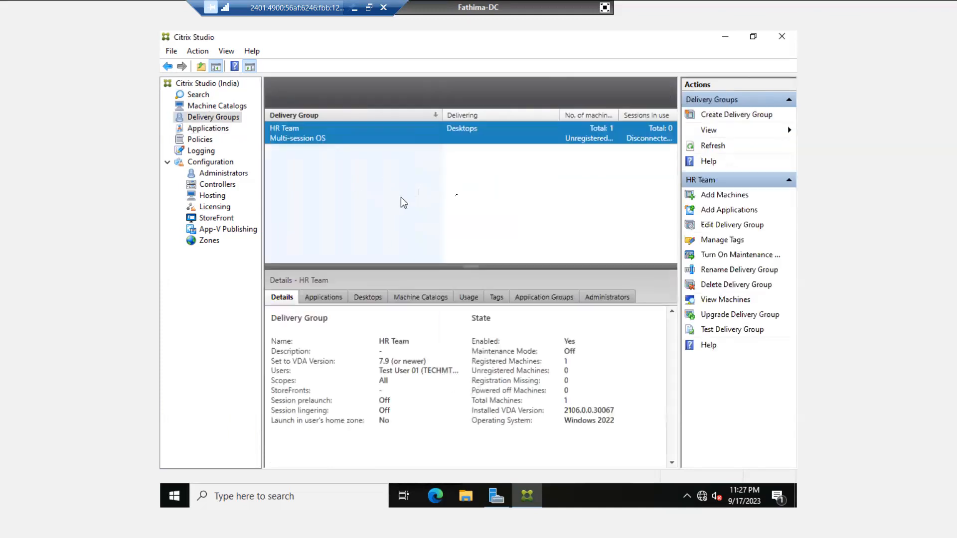
- Start another new delivery group using the HR Desk catalog
{"action": "left_click", "coordinate": [736, 115]}
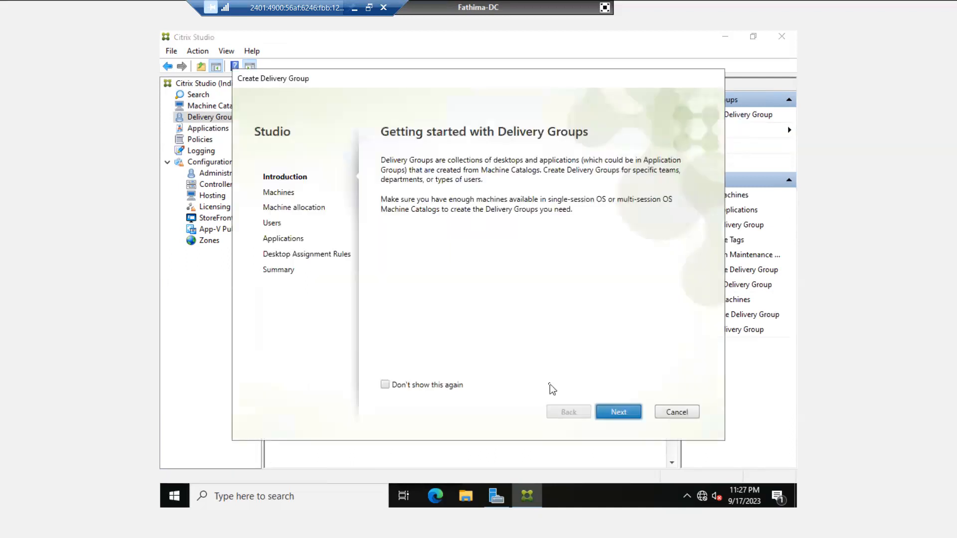
{"action": "left_click", "coordinate": [618, 412]}
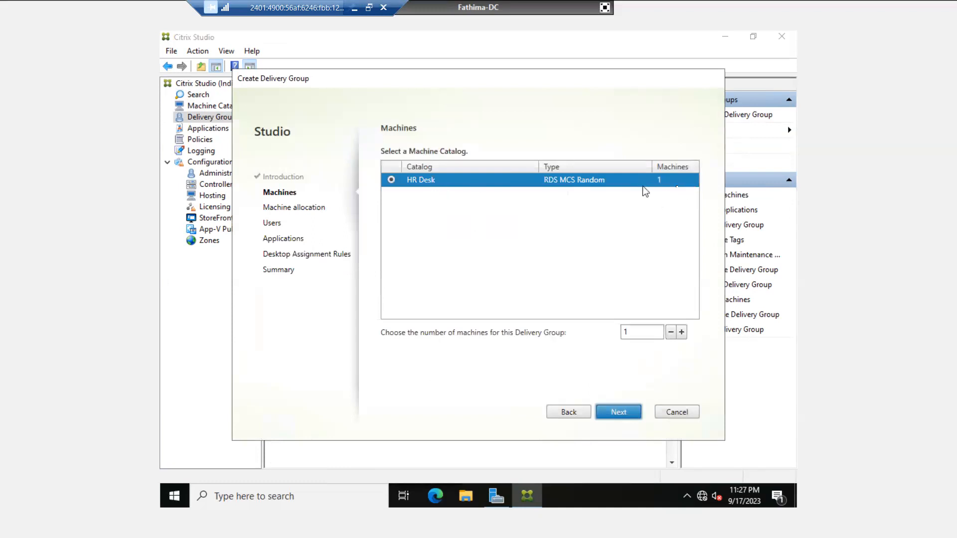
{"action": "left_click", "coordinate": [623, 413]}
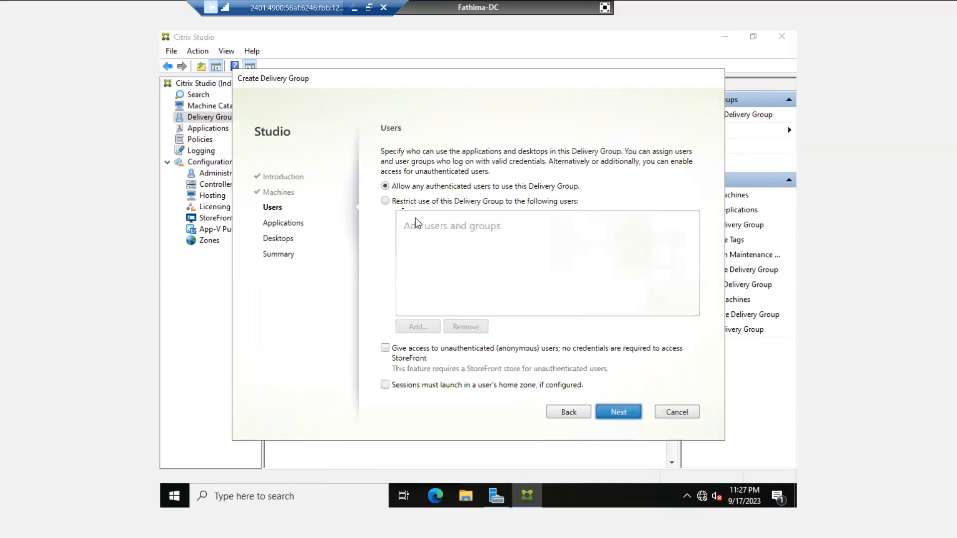
- Restrict the group to Test User 02 and Test User 03, then continue to Applications
{"action": "left_click", "coordinate": [385, 201]}
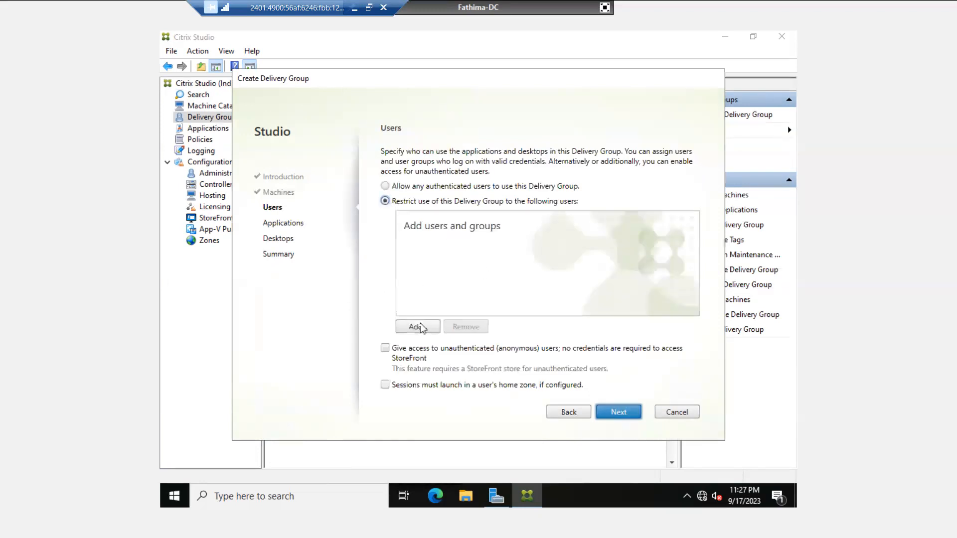
{"action": "left_click", "coordinate": [418, 327]}
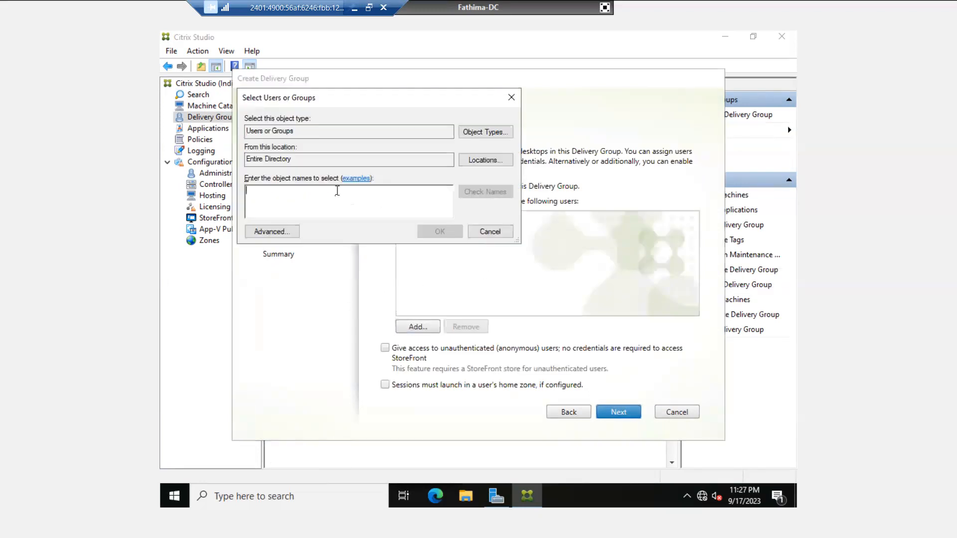
{"action": "type", "text": "test"}
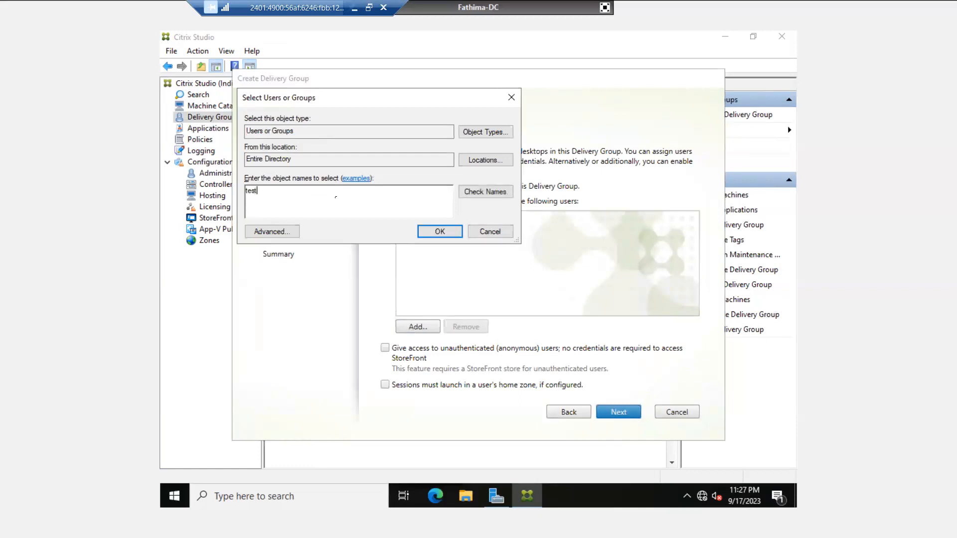
{"action": "left_click", "coordinate": [482, 194]}
{"action": "left_click", "coordinate": [282, 212]}
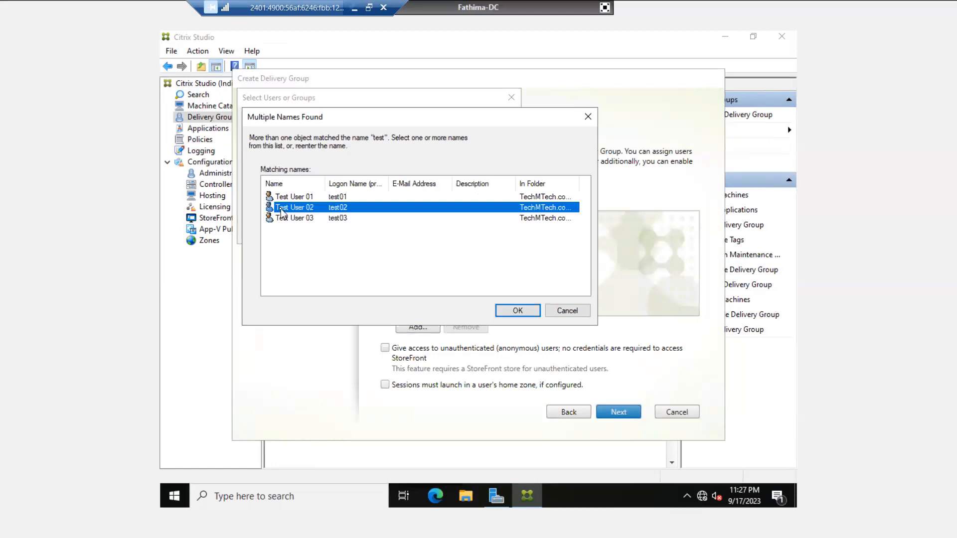
{"action": "key", "text": "shift+Down"}
{"action": "left_click", "coordinate": [517, 310]}
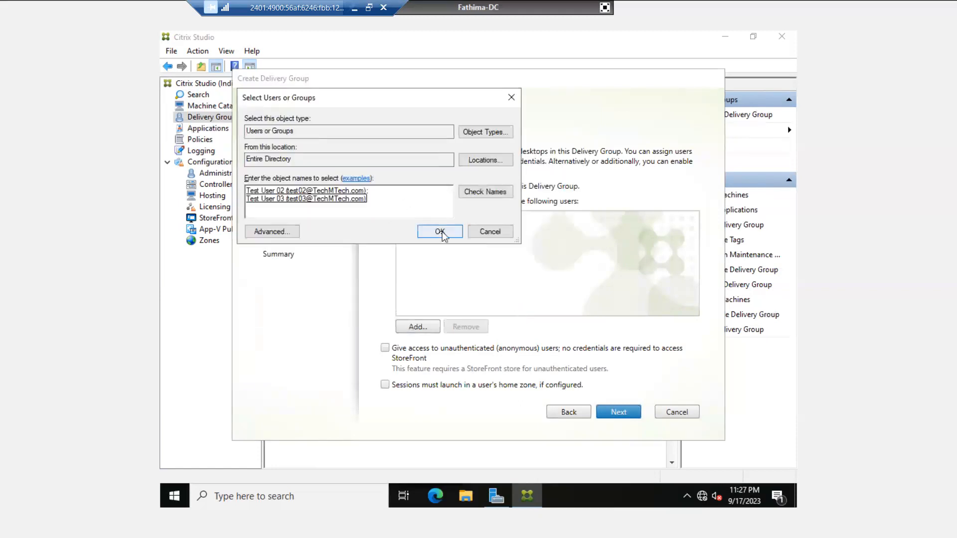
{"action": "left_click", "coordinate": [439, 232]}
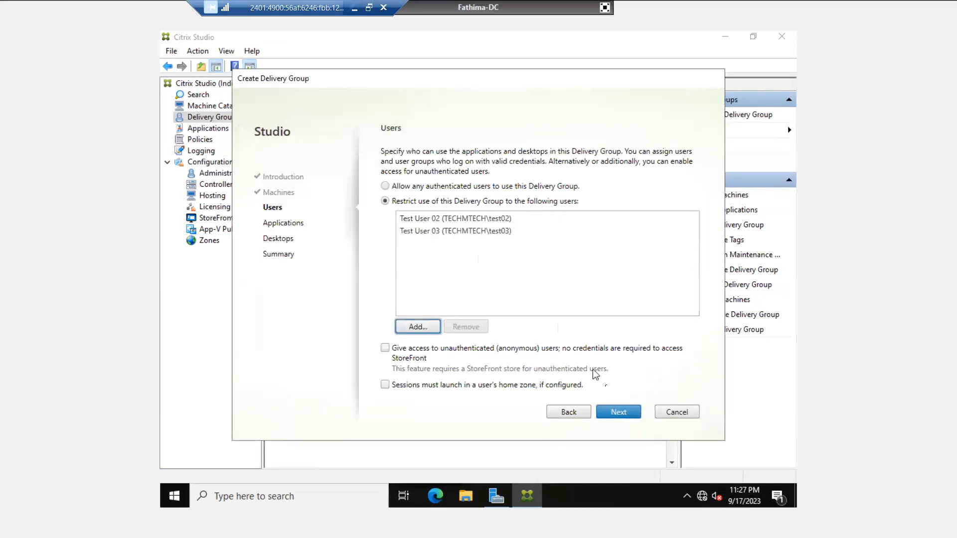
{"action": "left_click", "coordinate": [620, 413]}
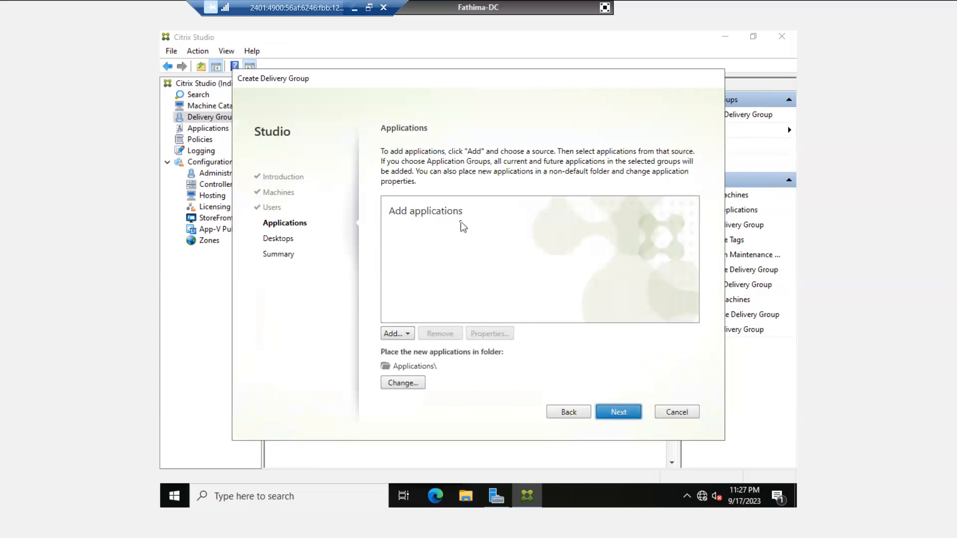
- Add Kingsoft Writer and Google Chrome from the Start menu, then continue to Desktops
{"action": "left_click", "coordinate": [408, 334]}
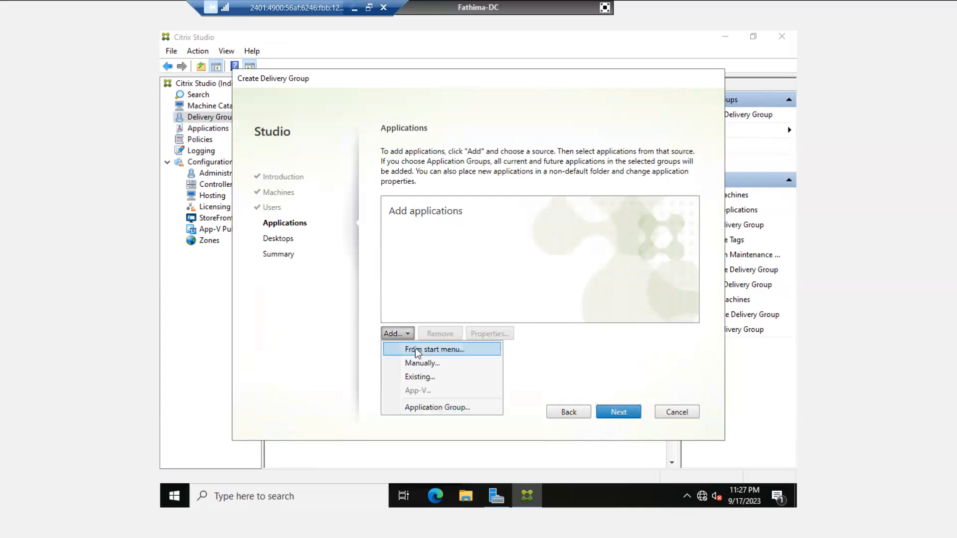
{"action": "left_click", "coordinate": [412, 348]}
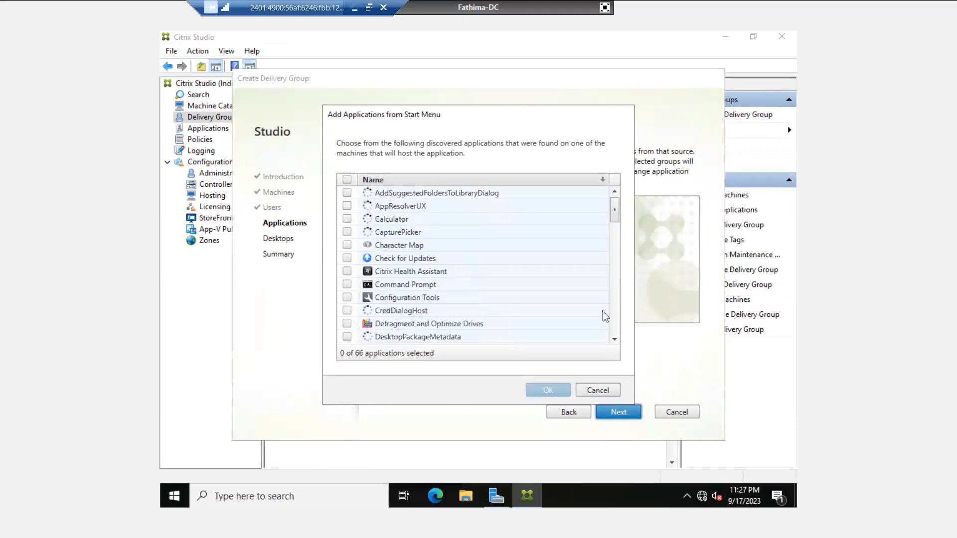
{"action": "left_click", "coordinate": [614, 339]}
{"action": "left_click", "coordinate": [615, 339]}
{"action": "left_click", "coordinate": [615, 339]}
{"action": "left_click", "coordinate": [616, 339]}
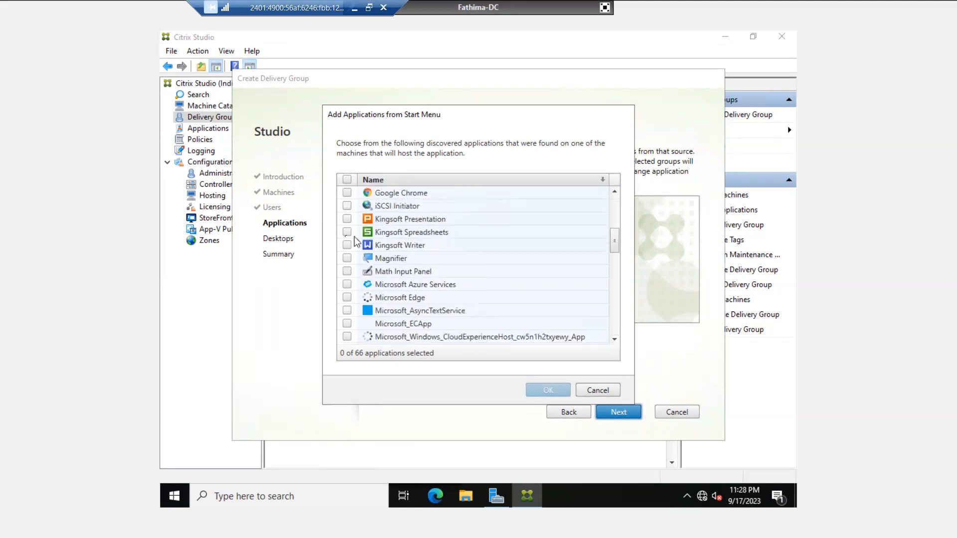
{"action": "left_click", "coordinate": [347, 245]}
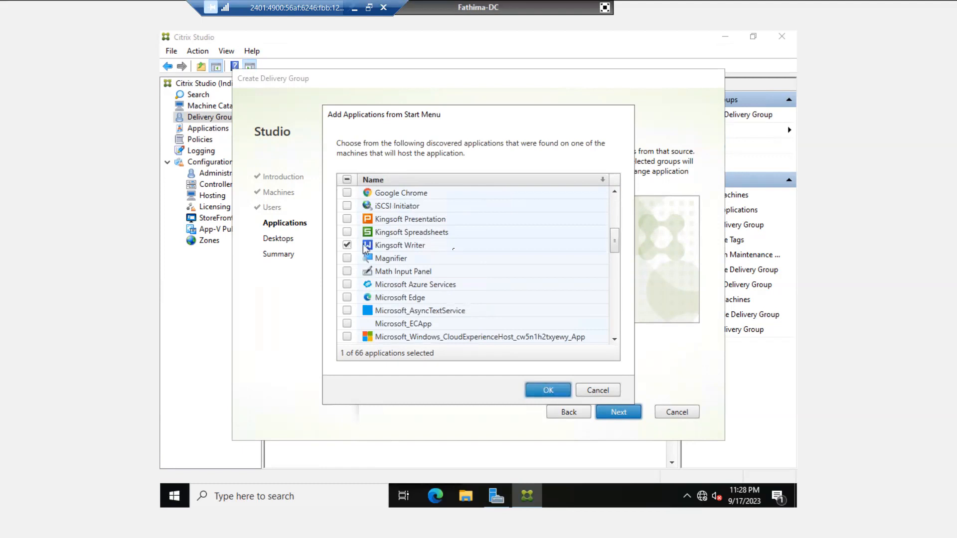
{"action": "left_click", "coordinate": [347, 192]}
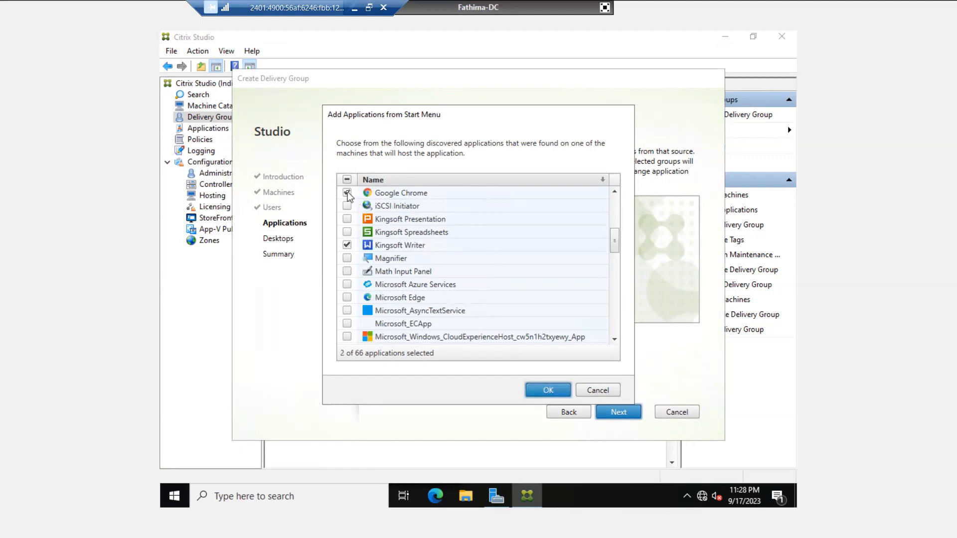
{"action": "left_click", "coordinate": [550, 390]}
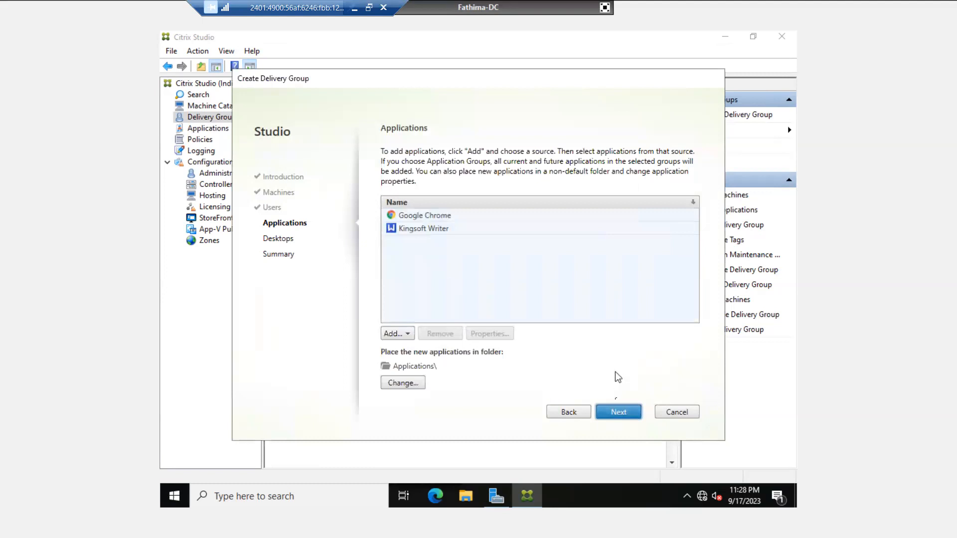
{"action": "left_click", "coordinate": [618, 413]}
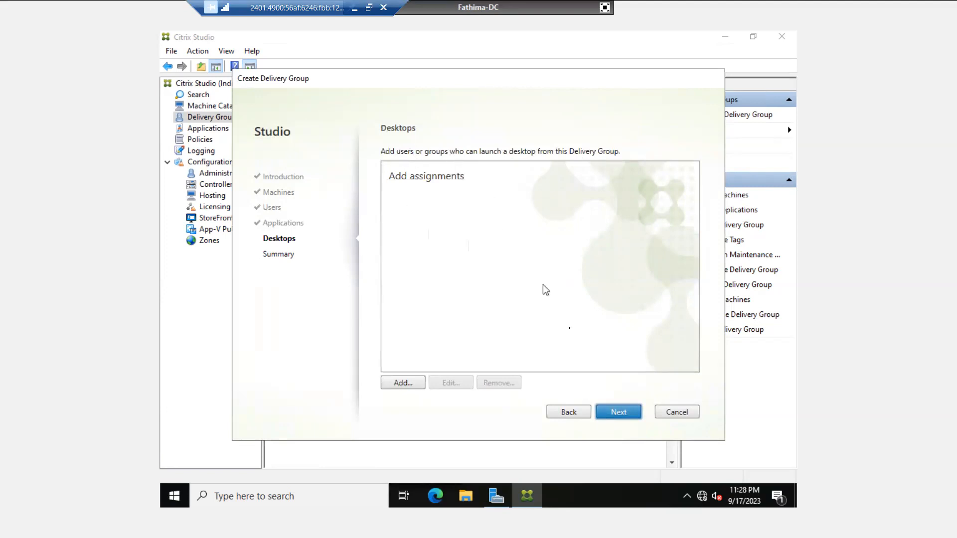
- Skip to Summary, enter 'Application Server' as the group name, and click Finish
{"action": "left_click", "coordinate": [617, 414]}
{"action": "left_click", "coordinate": [451, 340]}
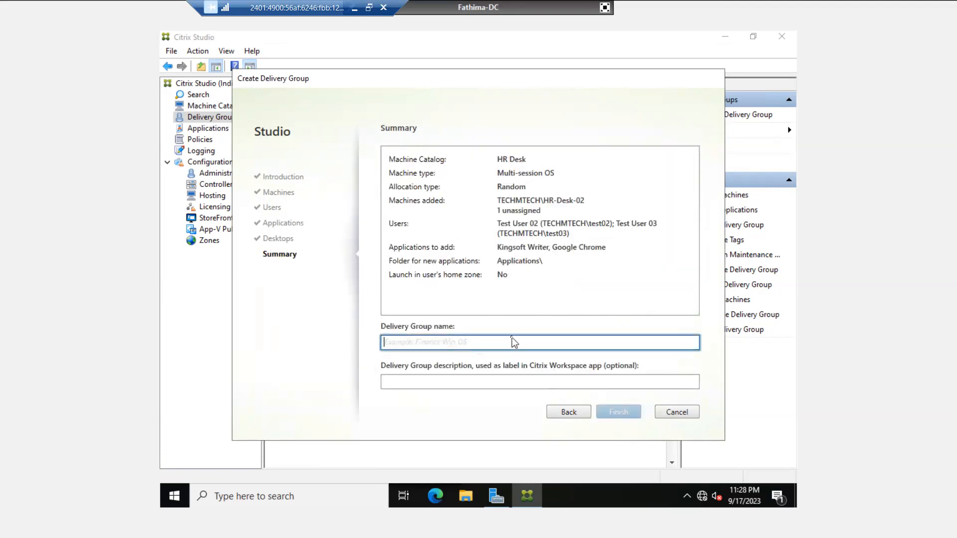
{"action": "type", "text": "Application Server"}
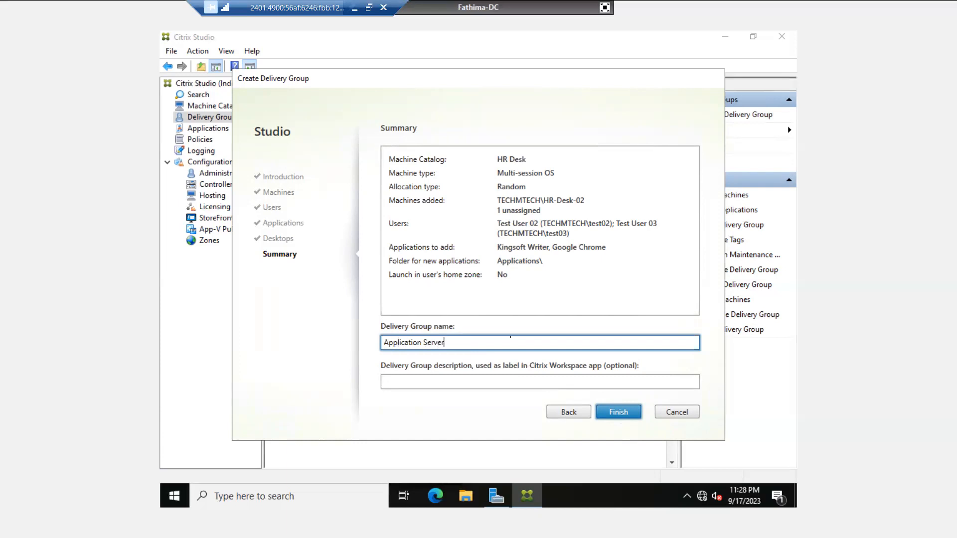
{"action": "left_click", "coordinate": [612, 415]}
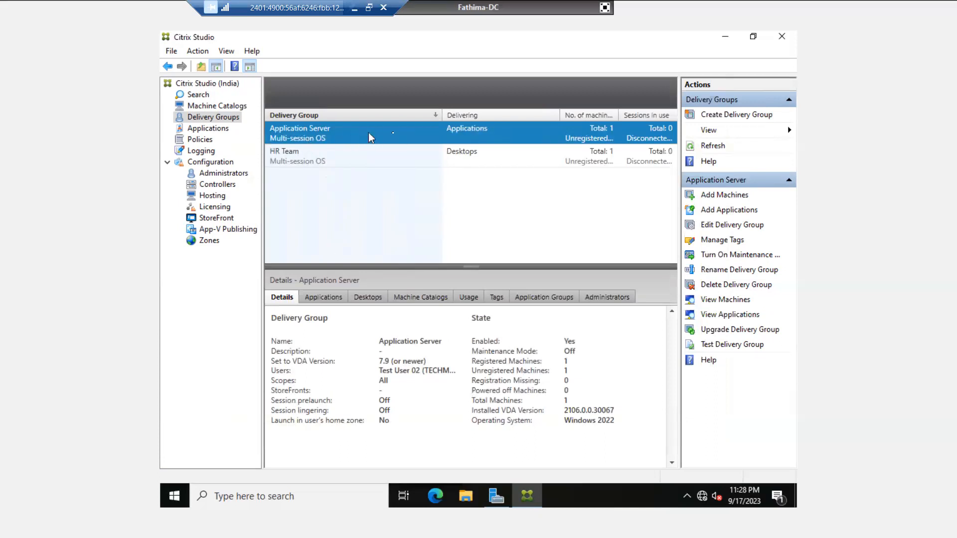
- Check the Applications and Desktops tabs for Application Server (Google Chrome, Kingsoft Writer) and HR Team
{"action": "left_click", "coordinate": [325, 299]}
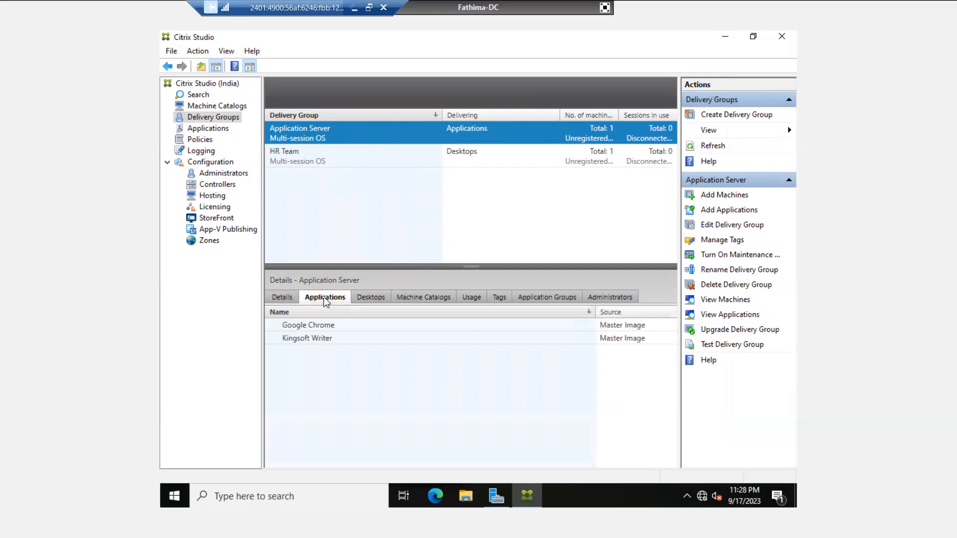
{"action": "left_click", "coordinate": [305, 327]}
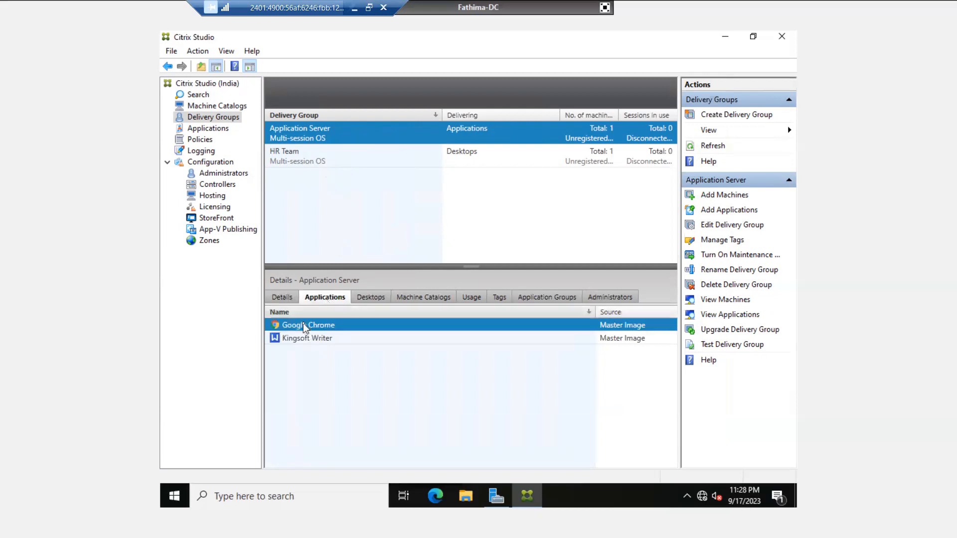
{"action": "key", "text": "shift+Down"}
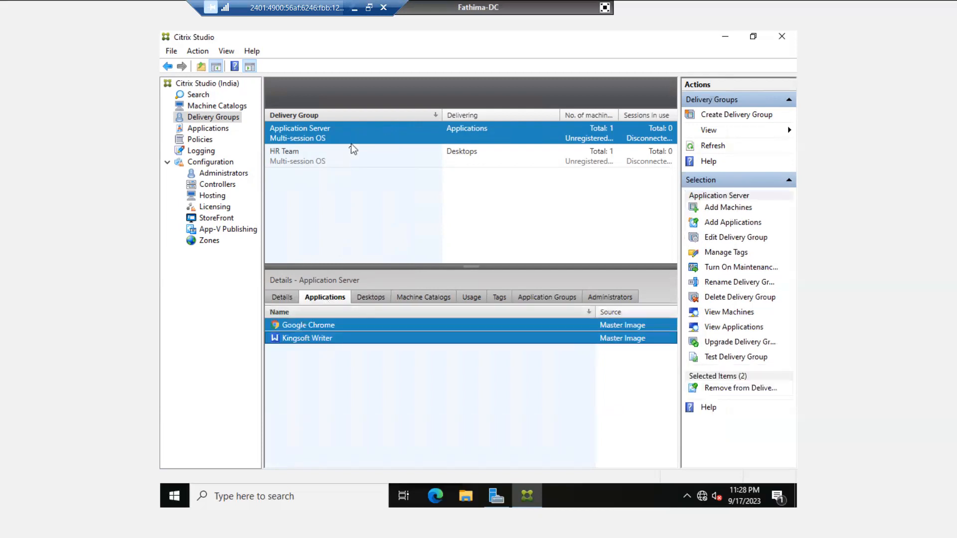
{"action": "left_click", "coordinate": [371, 297]}
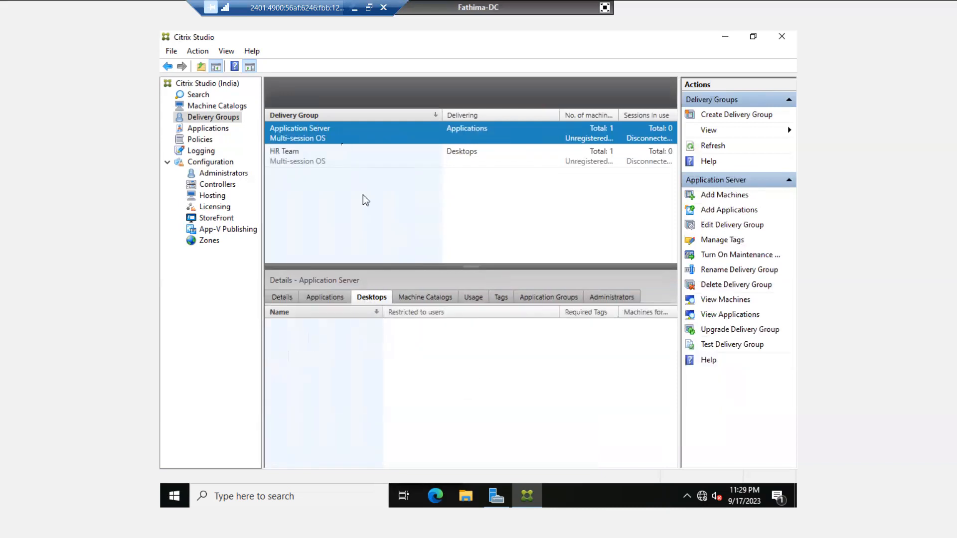
{"action": "left_click", "coordinate": [334, 158]}
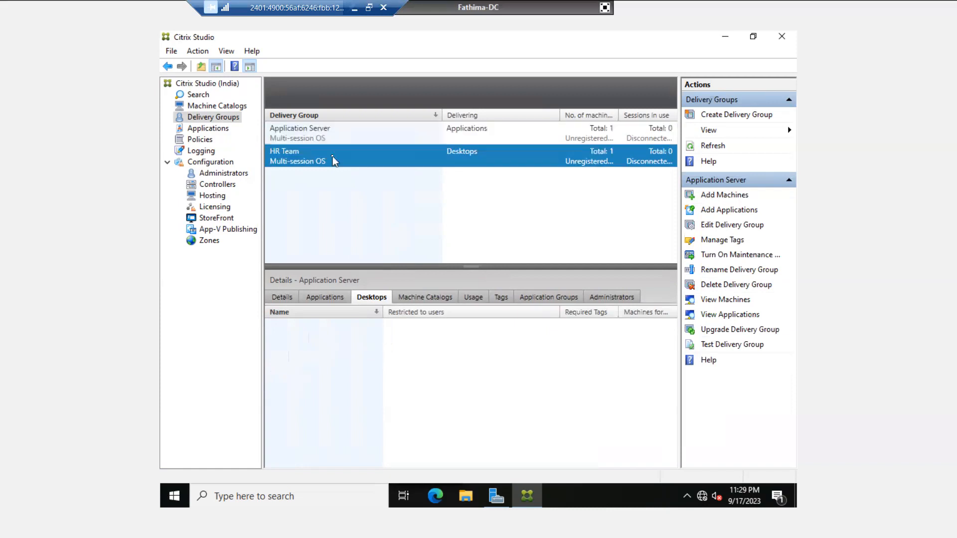
{"action": "left_click", "coordinate": [321, 297]}
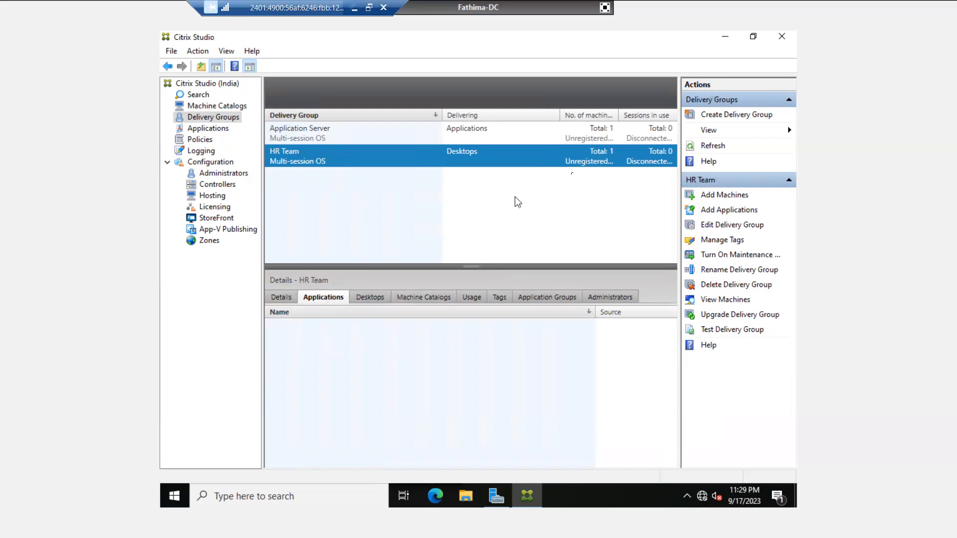
- Exit full screen, minimize the remote server session, and switch to the Citrix Intro PowerPoint deck
{"action": "left_click", "coordinate": [604, 7]}
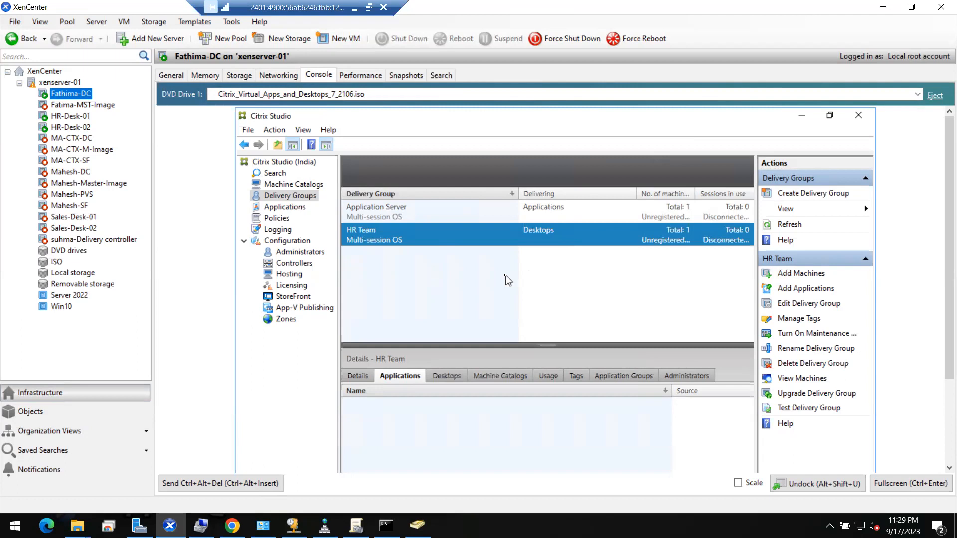
{"action": "left_click", "coordinate": [354, 13]}
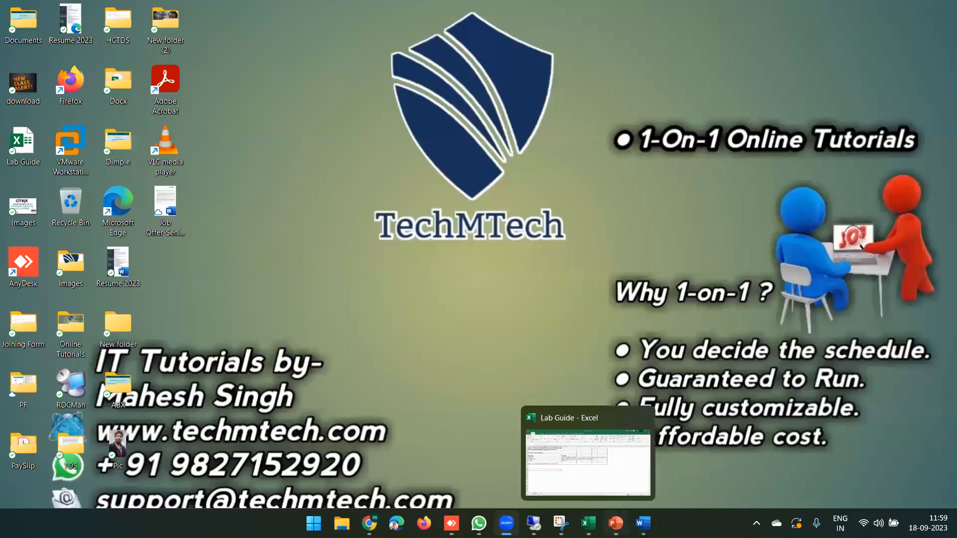
{"action": "left_click", "coordinate": [615, 522]}
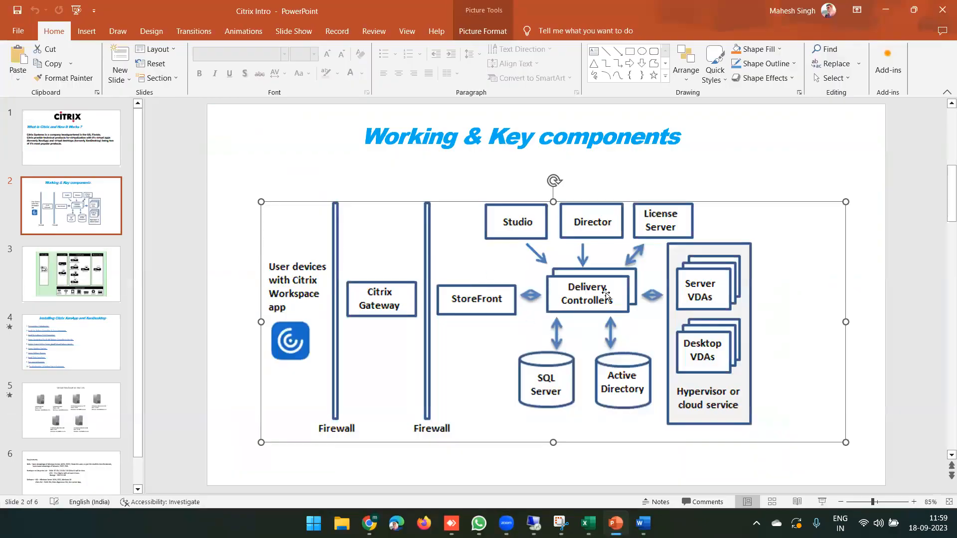